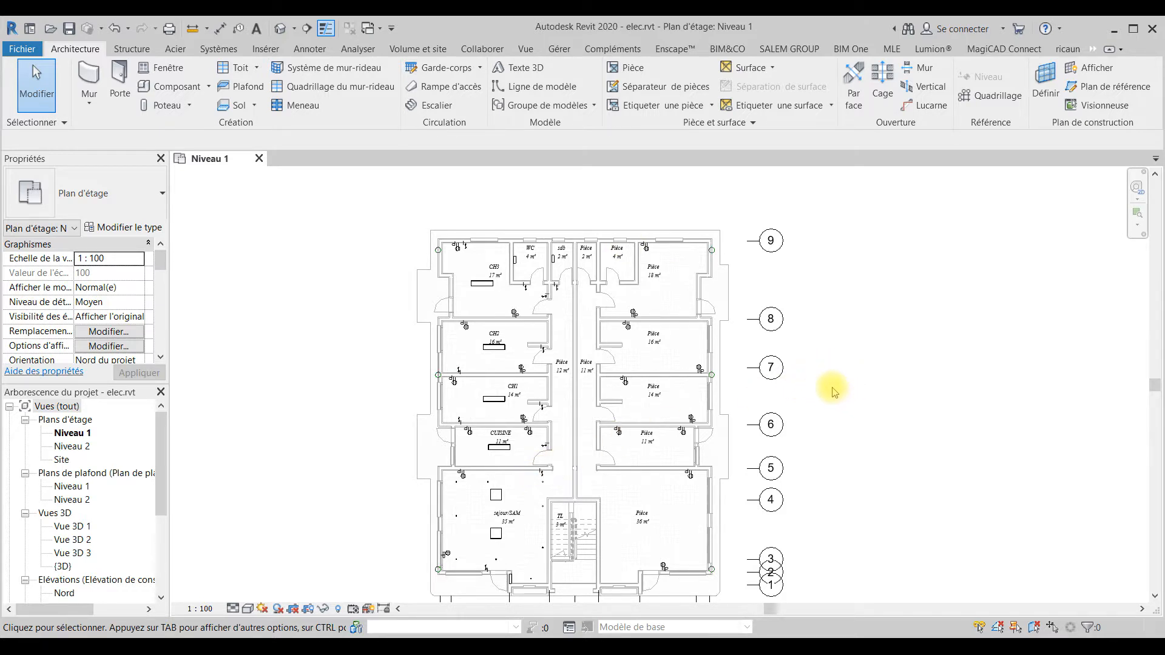
Examine the outlets, switches and luminaires in the furnished apartment on the Niveau 1 plan, from sejour/SAM up to CH3.
{"action": "left_click", "coordinate": [582, 445]}
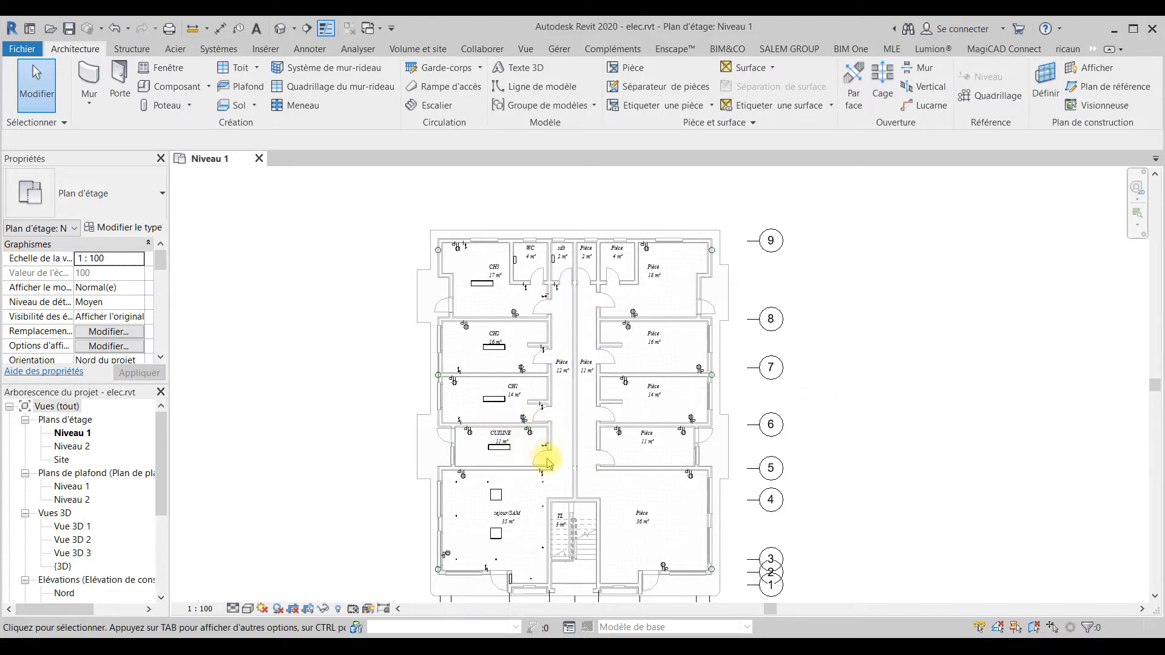
{"action": "left_click", "coordinate": [573, 458]}
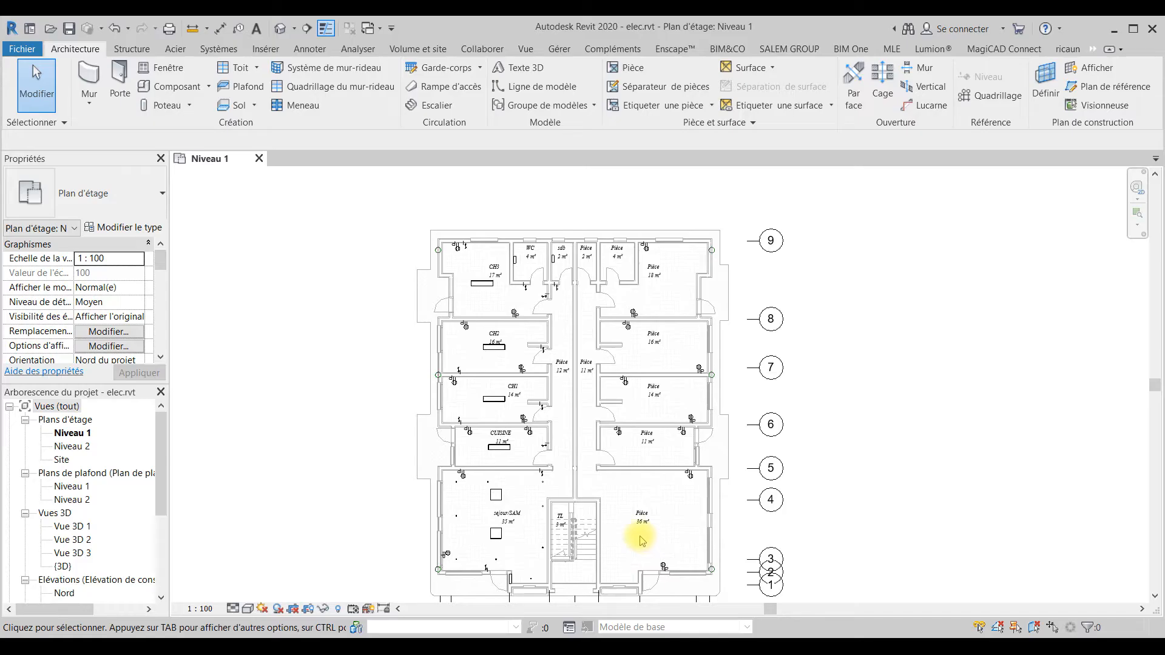
{"action": "scroll", "coordinate": [532, 477], "scroll_direction": "up", "scroll_amount": 3}
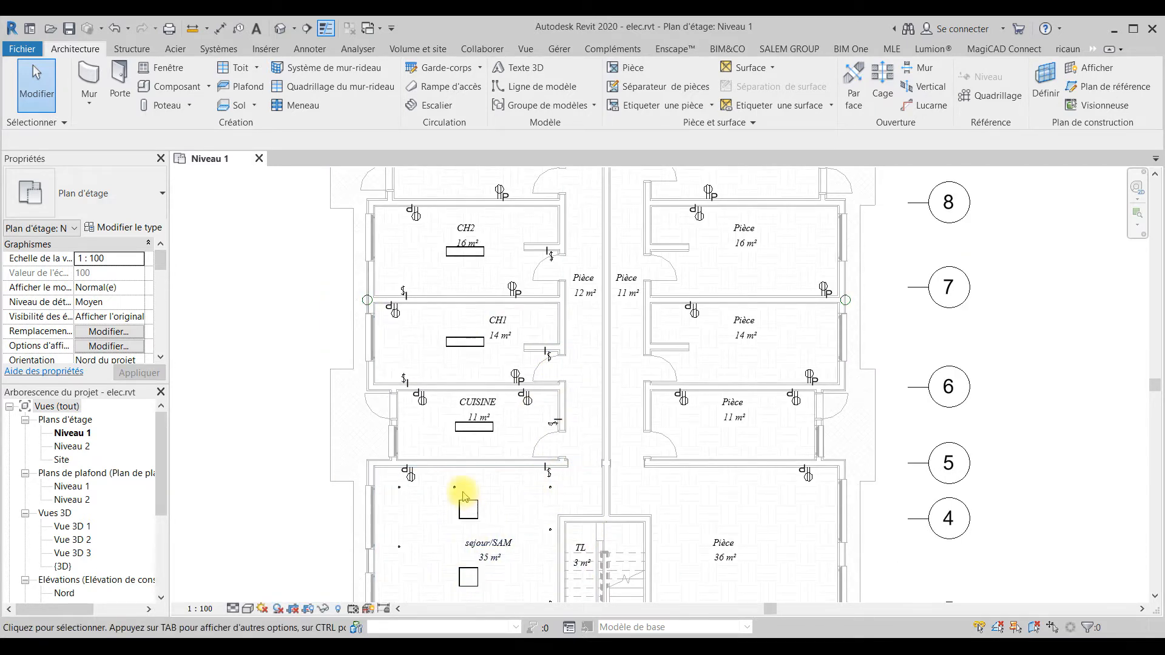
{"action": "middle_click_drag", "start_coordinate": [494, 520], "coordinate": [498, 438]}
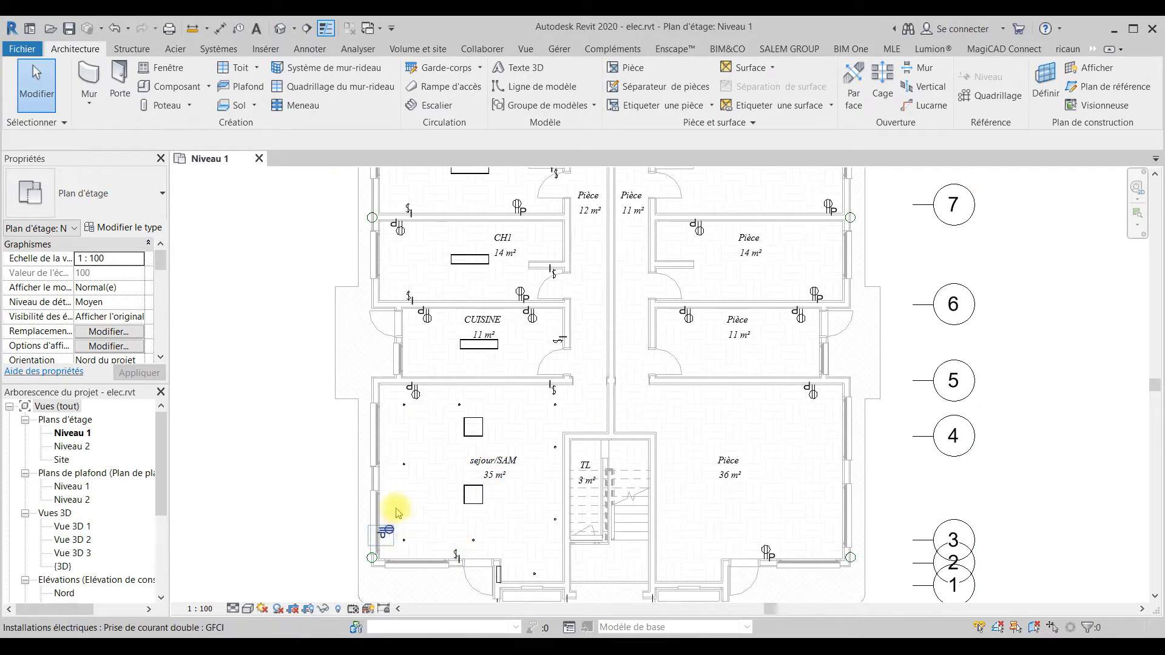
{"action": "middle_click_drag", "start_coordinate": [424, 512], "coordinate": [416, 567]}
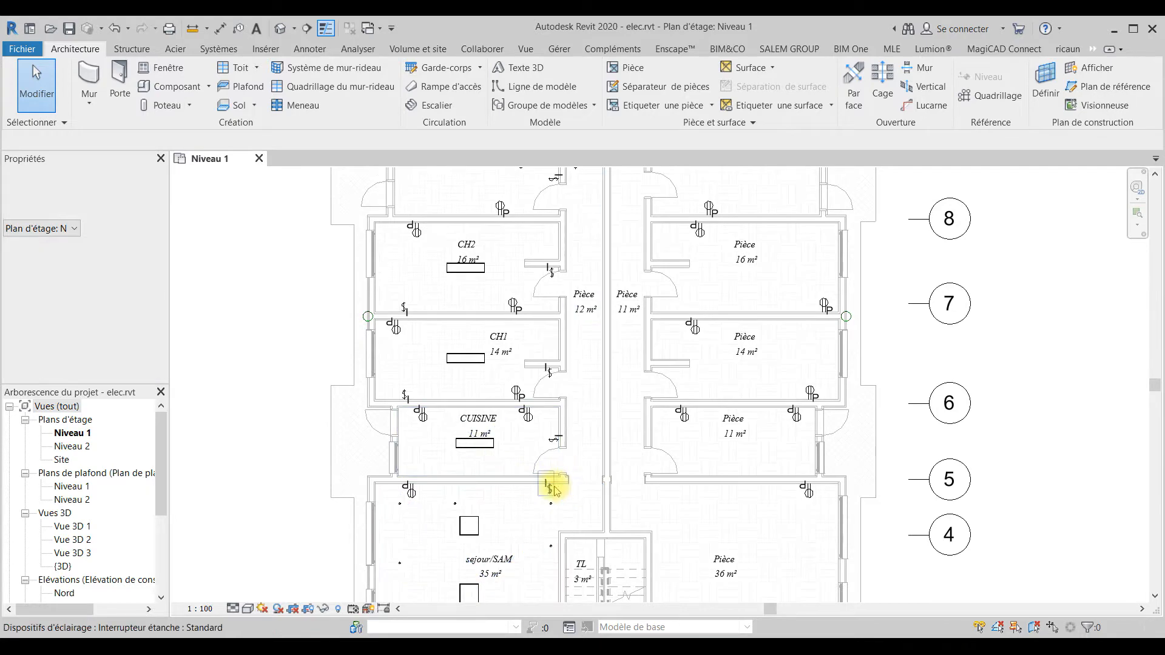
{"action": "middle_click_drag", "start_coordinate": [546, 388], "coordinate": [534, 489]}
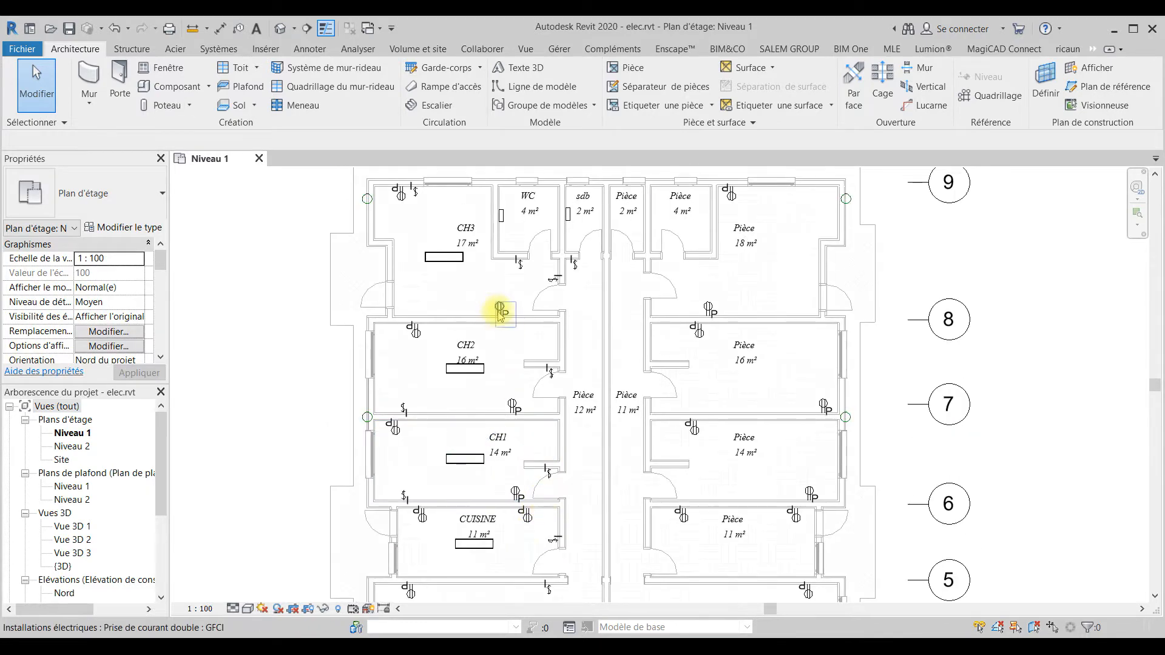
{"action": "middle_click_drag", "start_coordinate": [600, 361], "coordinate": [539, 408]}
{"action": "scroll", "coordinate": [479, 382], "scroll_direction": "up", "scroll_amount": 5}
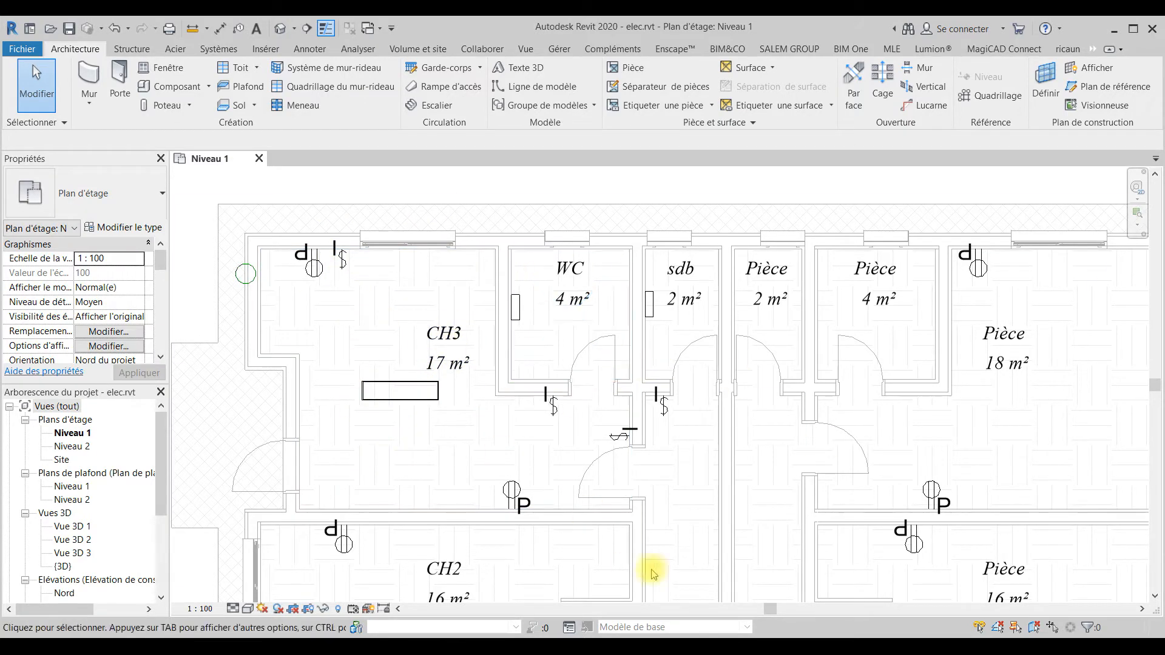
{"action": "middle_click_drag", "start_coordinate": [525, 489], "coordinate": [553, 455]}
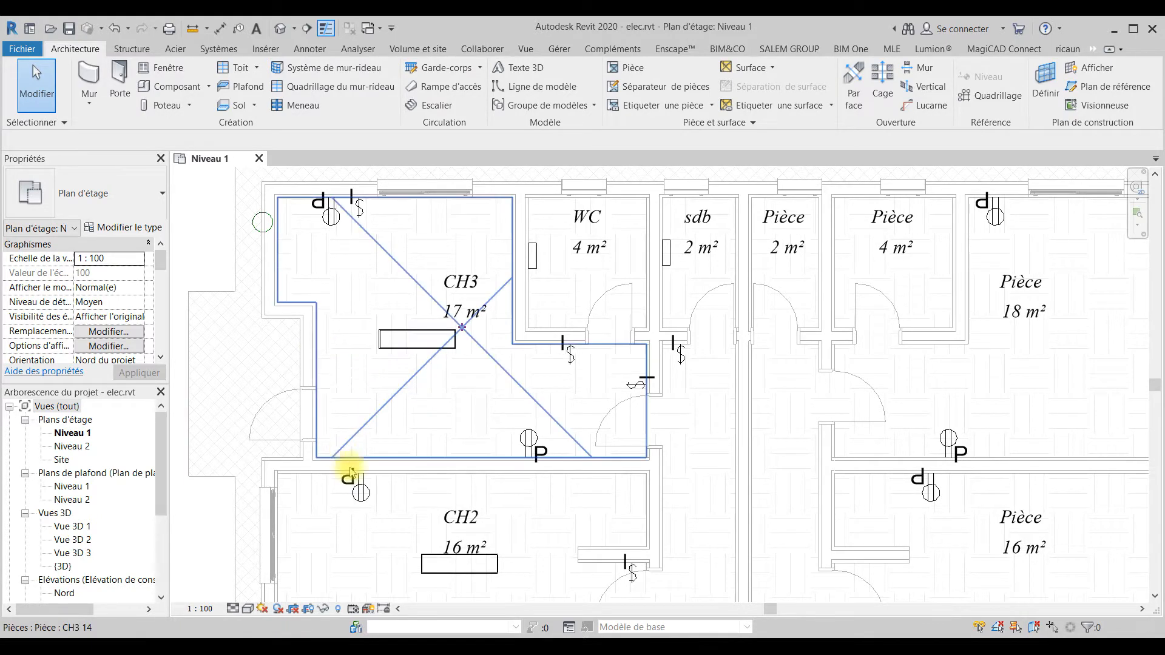
{"action": "scroll", "coordinate": [485, 285], "scroll_direction": "down", "scroll_amount": 4}
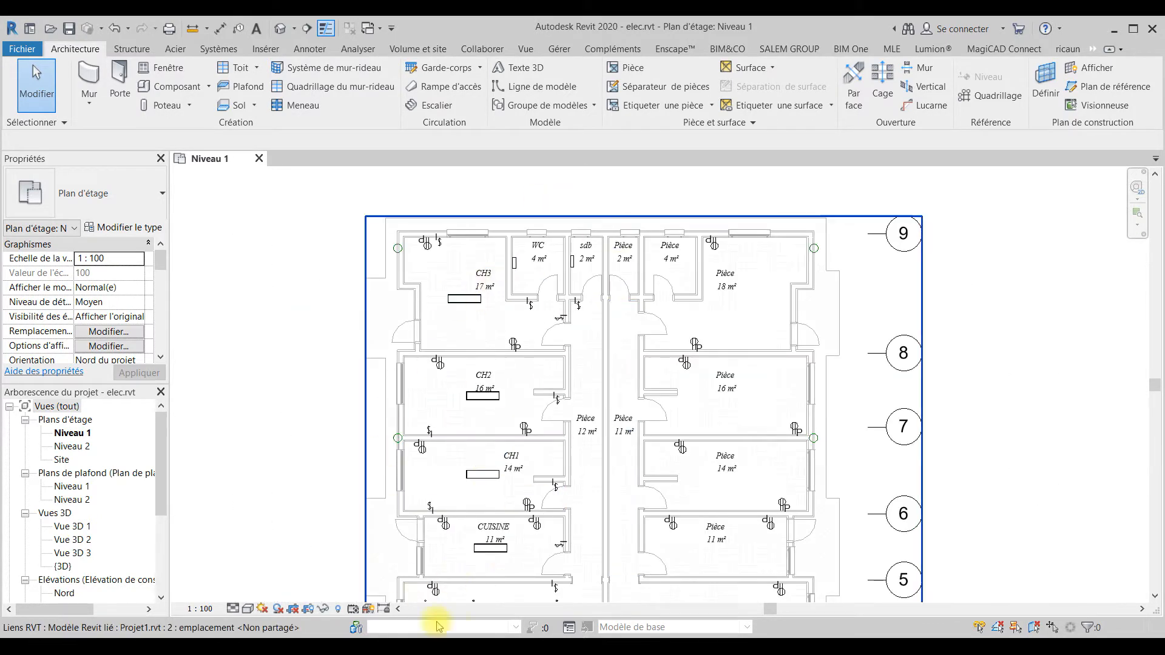
{"action": "scroll", "coordinate": [479, 285], "scroll_direction": "up", "scroll_amount": 4}
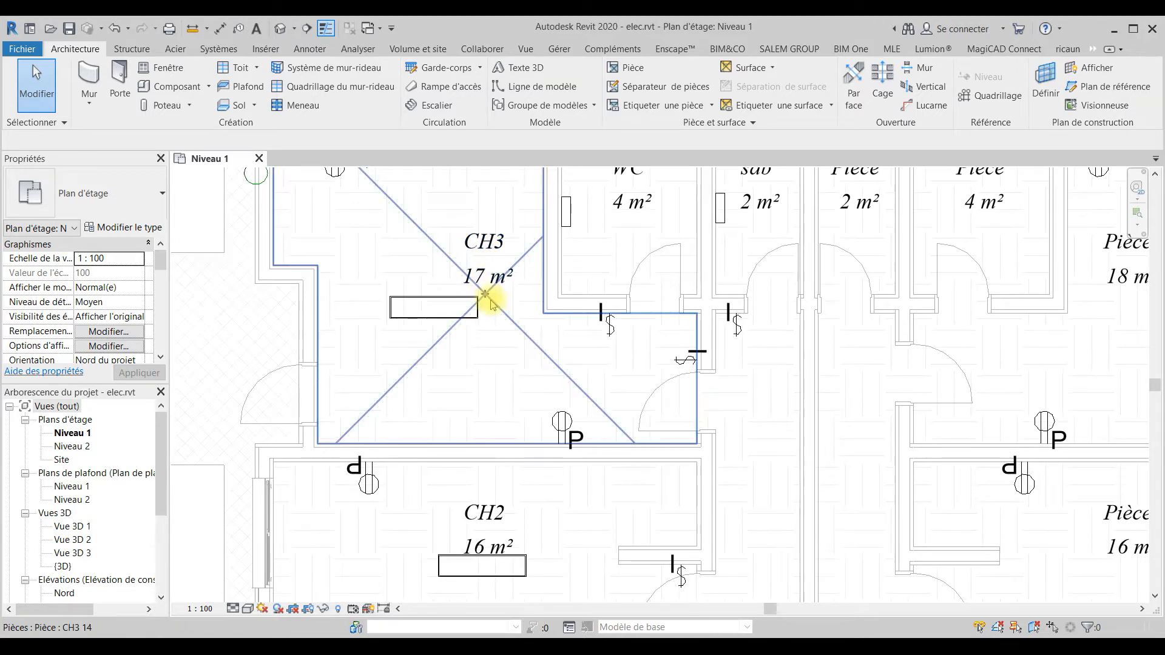
{"action": "middle_click_drag", "start_coordinate": [494, 305], "coordinate": [494, 396]}
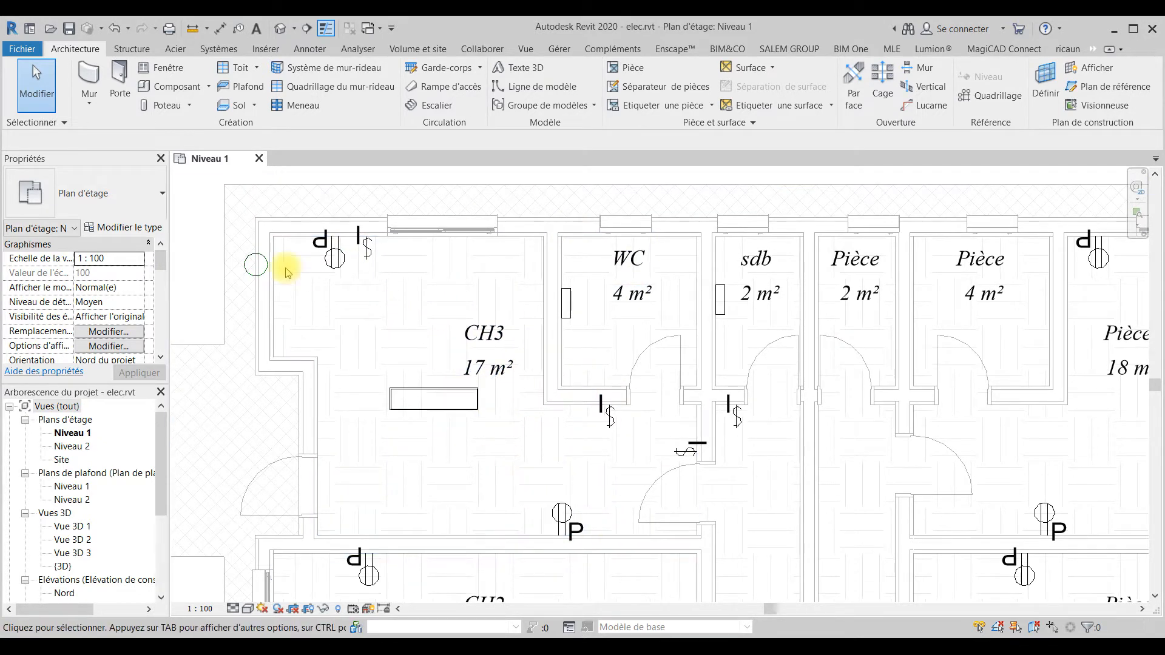
{"action": "scroll", "coordinate": [442, 327], "scroll_direction": "down", "scroll_amount": 1}
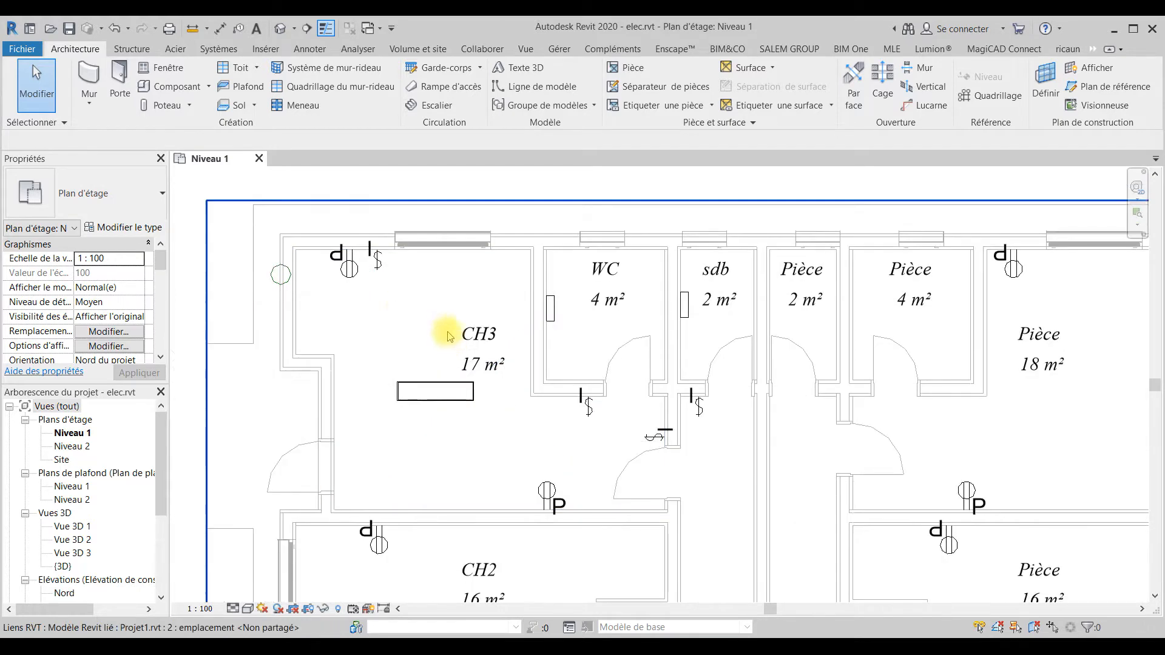
{"action": "middle_click_drag", "start_coordinate": [544, 376], "coordinate": [582, 350]}
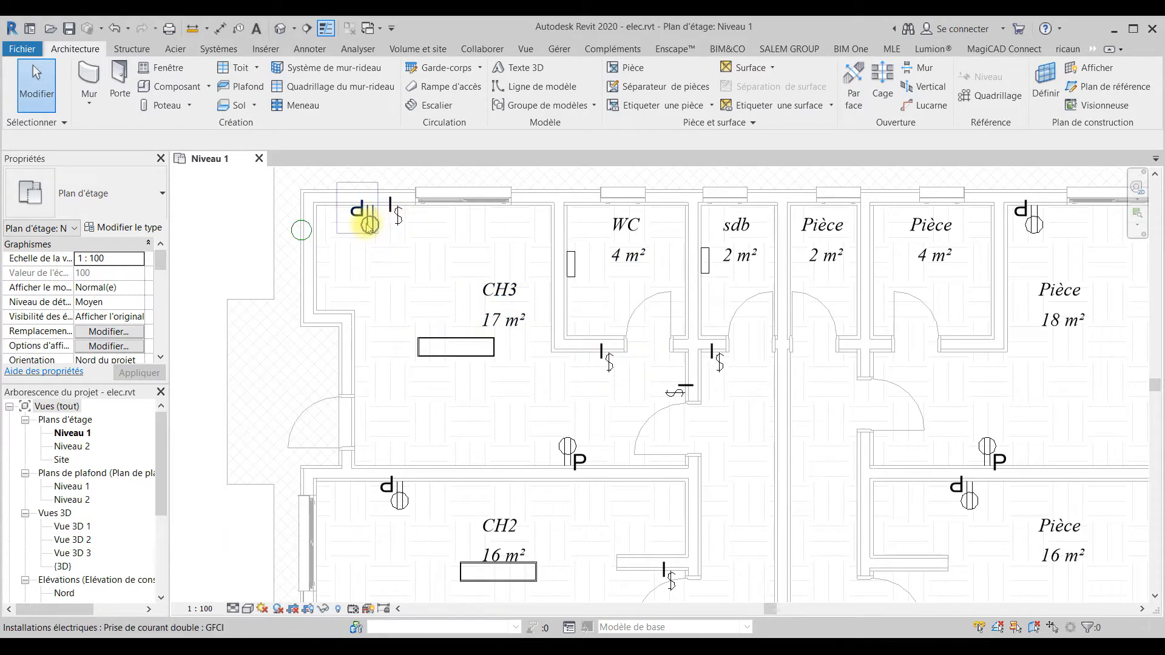
Inspect the switch beside the CH3 window, then the WC's wall light and the switch outside its door.
{"action": "left_click", "coordinate": [398, 215]}
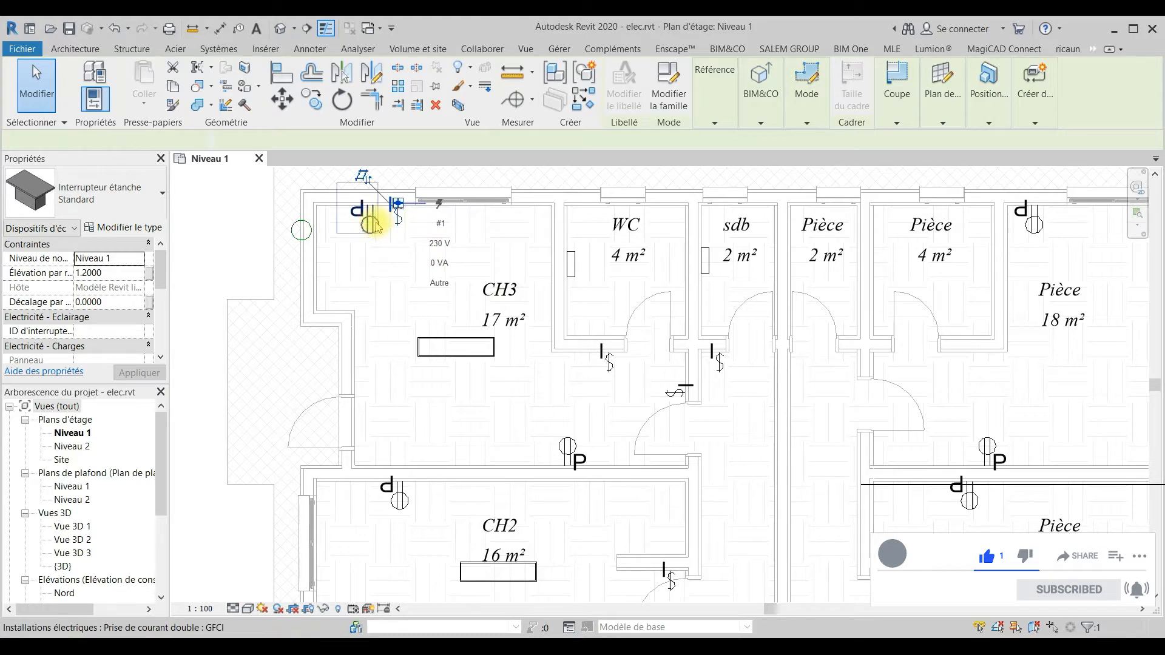
{"action": "key", "text": "Escape"}
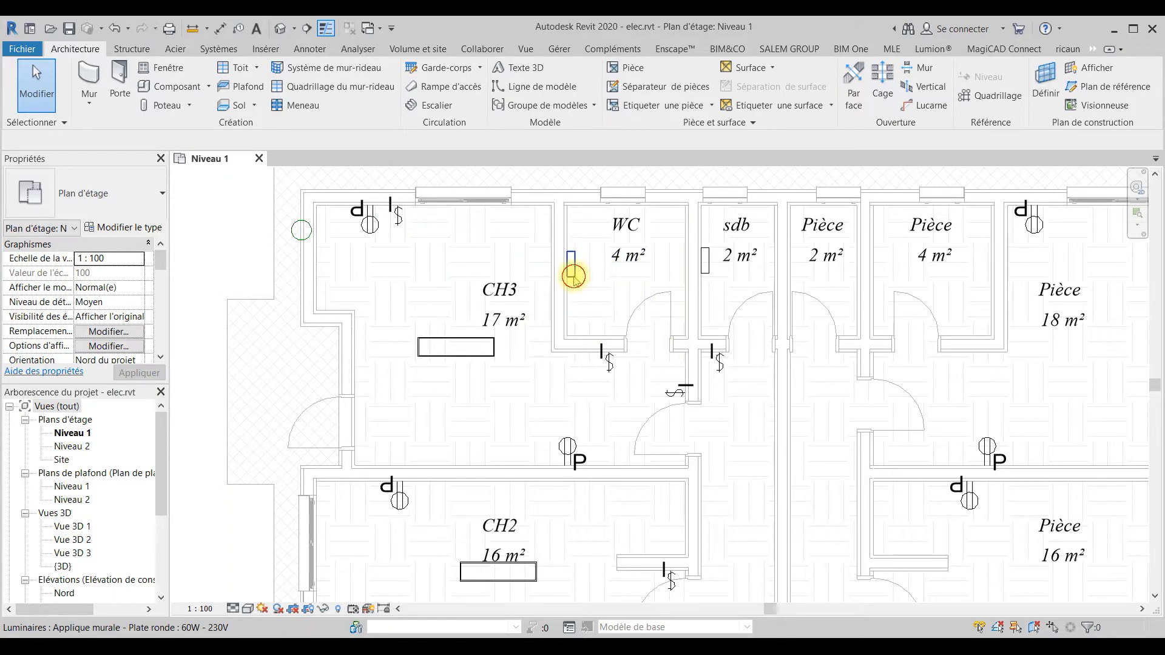
{"action": "left_click", "coordinate": [597, 292]}
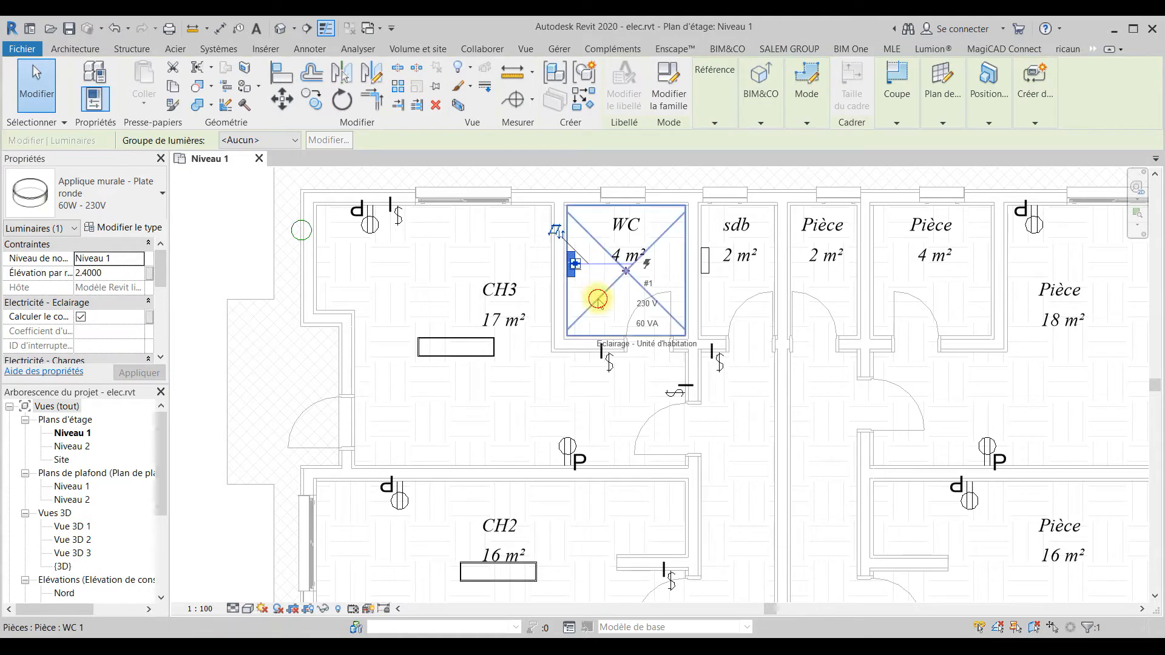
{"action": "key", "text": "Escape"}
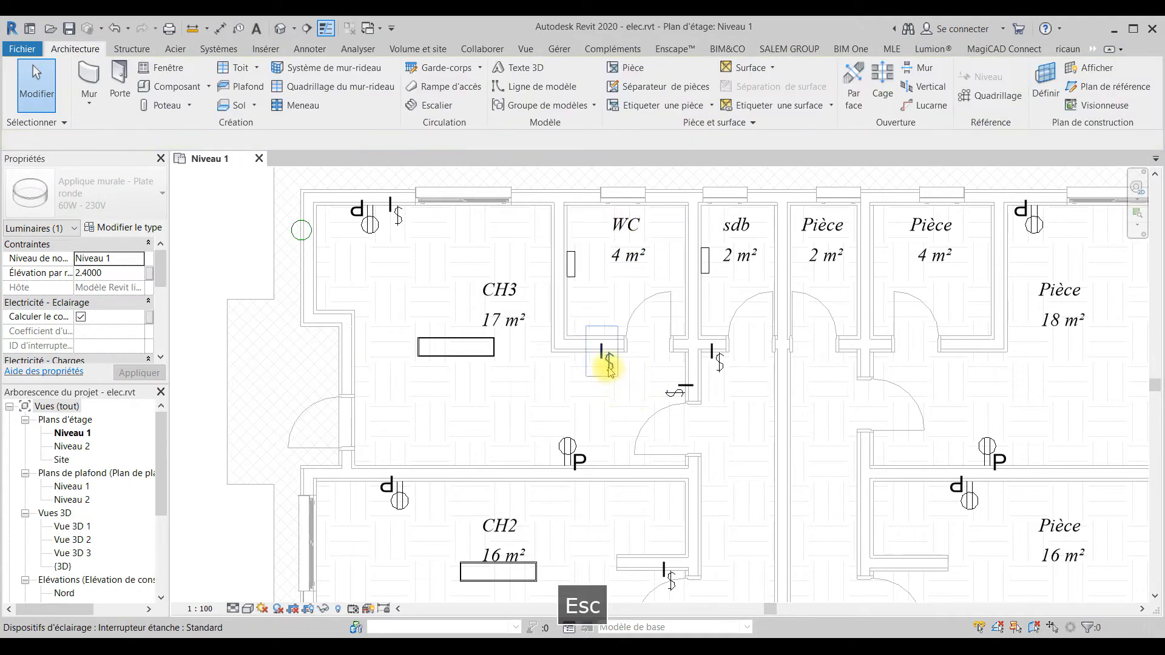
{"action": "left_click", "coordinate": [604, 366]}
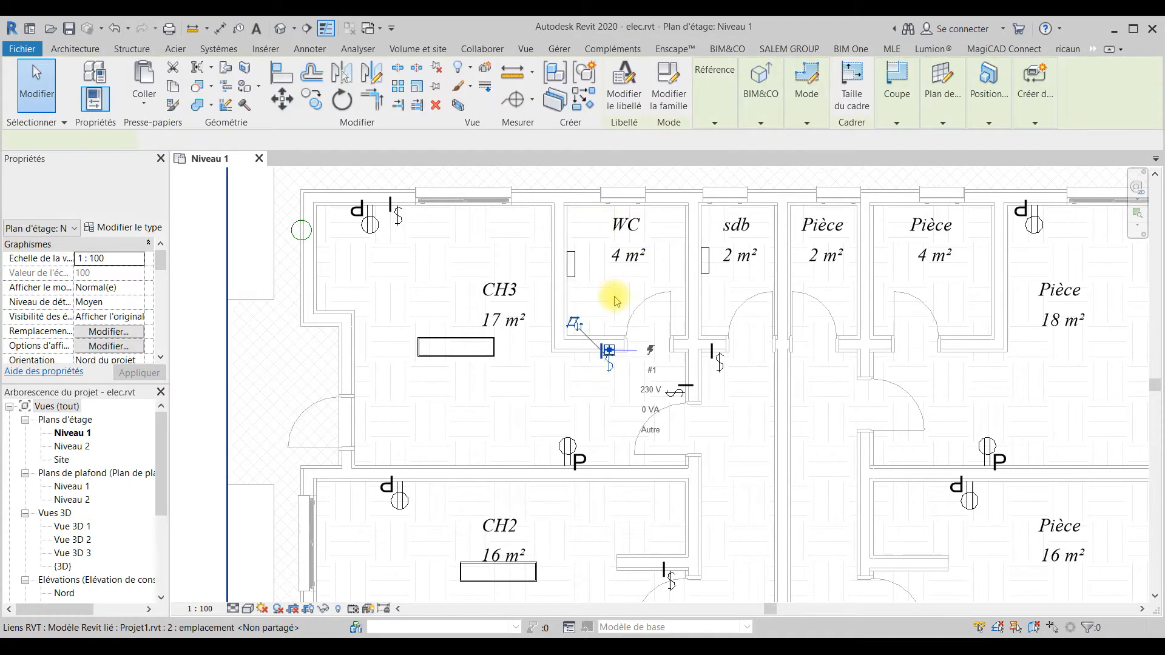
{"action": "key", "text": "Escape"}
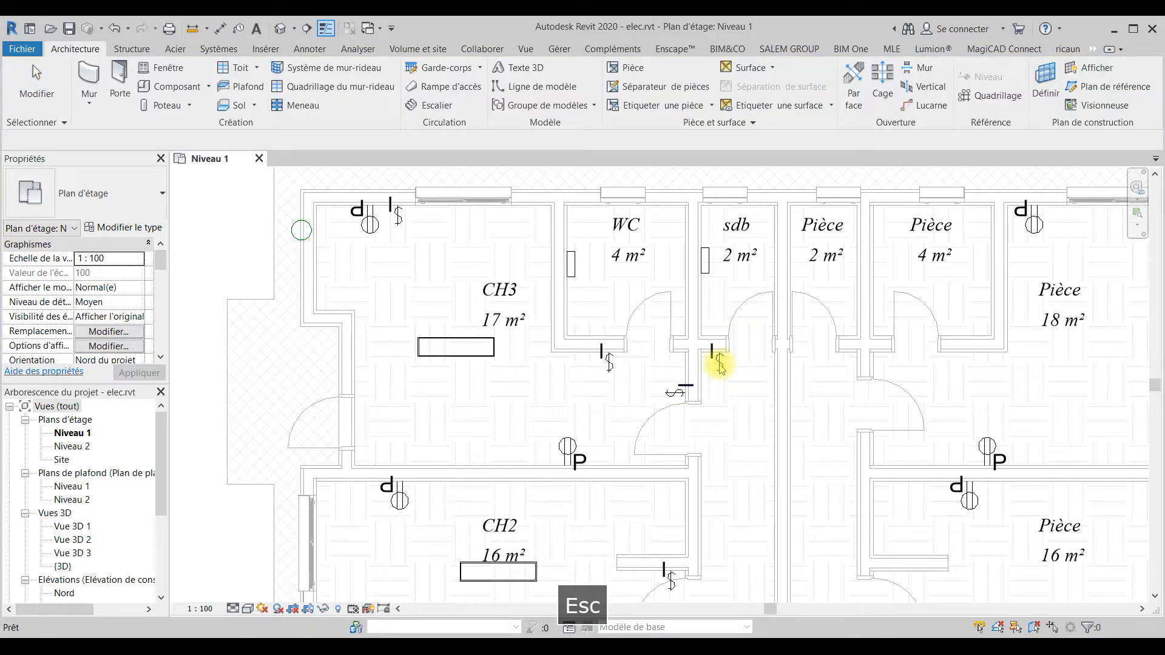
Examine the electrical devices in CH2, CH1, CUISINE and sejour/SAM, and inspect the square recessed luminaire nearest the sejour/SAM entrance.
{"action": "middle_click_drag", "start_coordinate": [752, 490], "coordinate": [729, 477]}
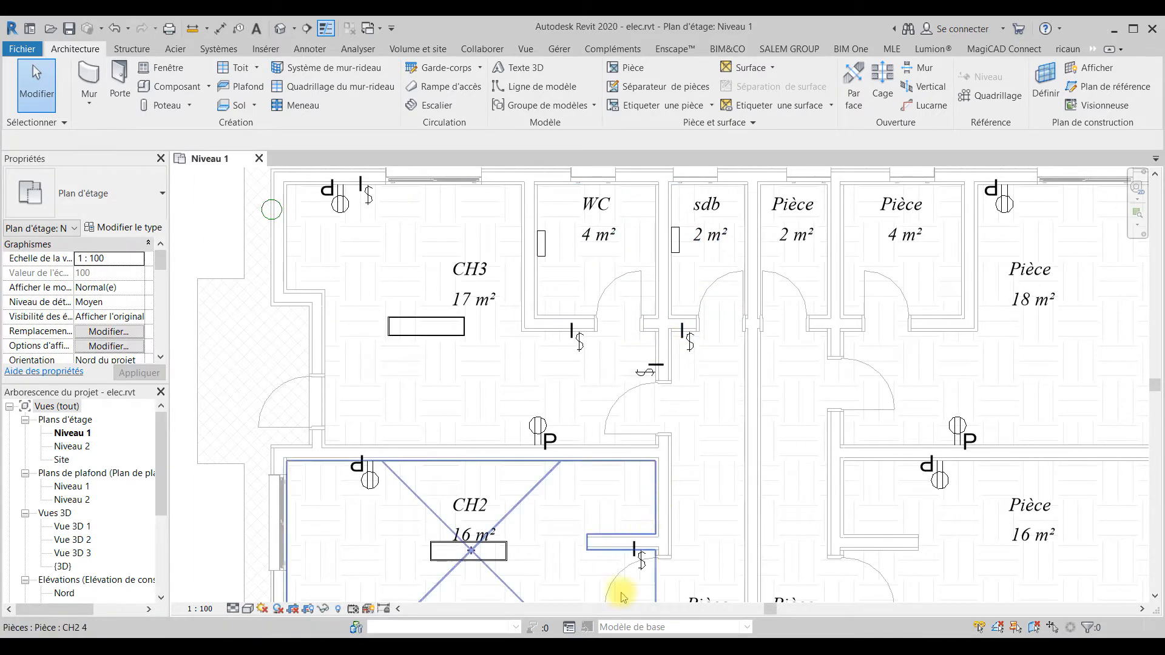
{"action": "middle_click_drag", "start_coordinate": [709, 466], "coordinate": [720, 293]}
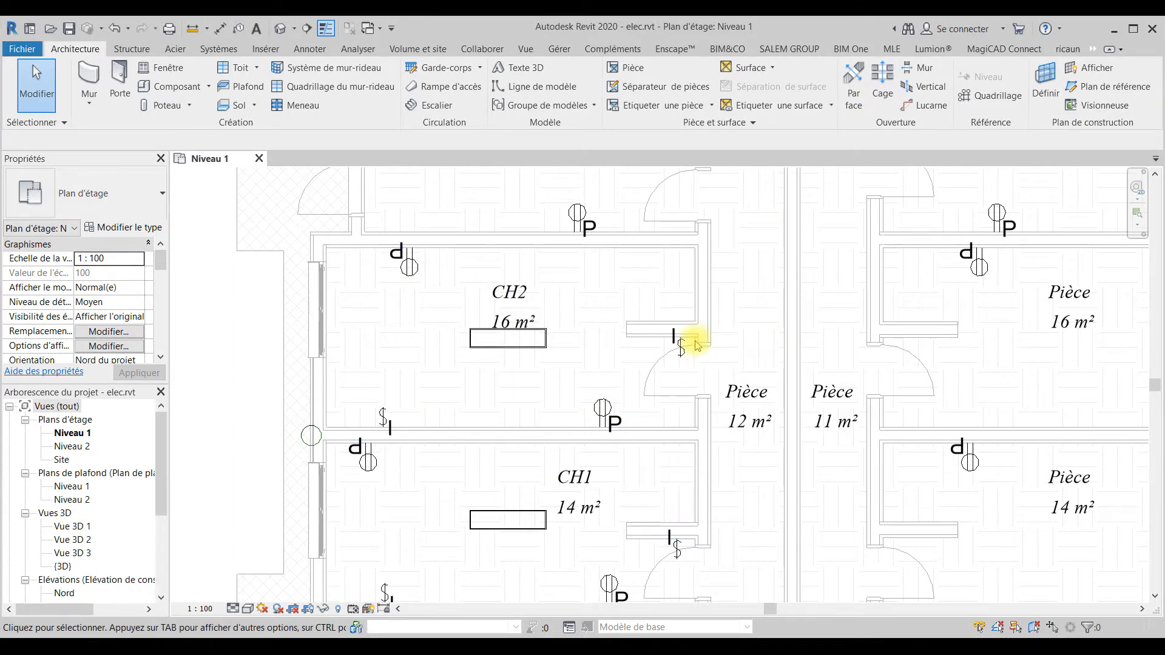
{"action": "middle_click_drag", "start_coordinate": [780, 546], "coordinate": [829, 353]}
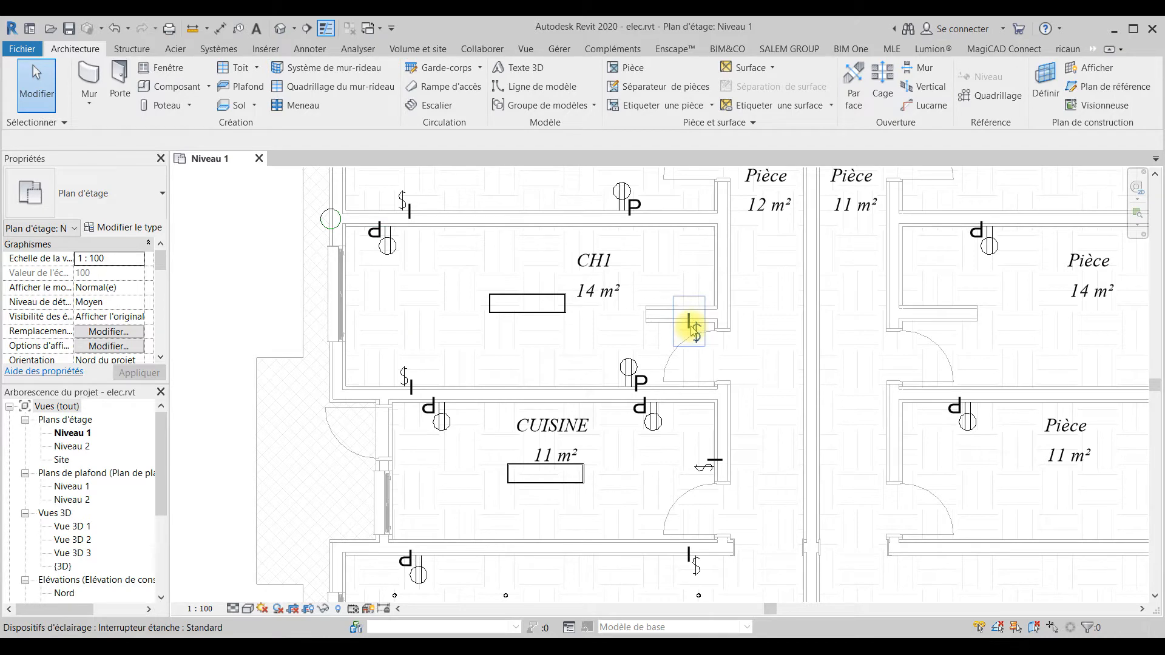
{"action": "middle_click_drag", "start_coordinate": [799, 298], "coordinate": [805, 195]}
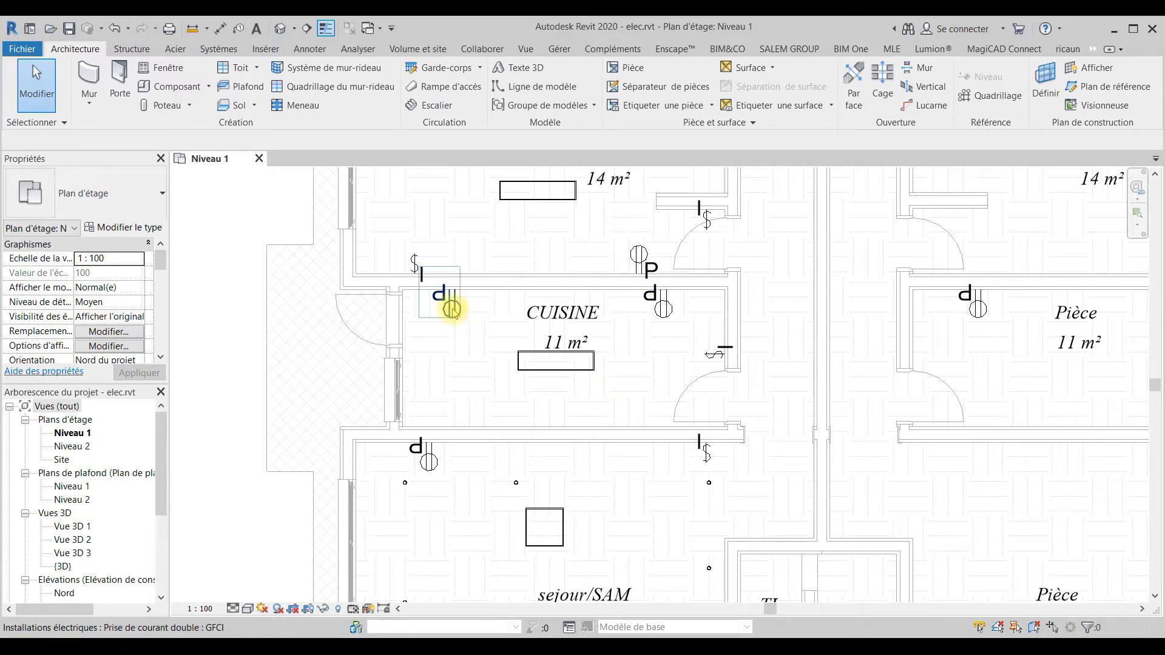
{"action": "left_click", "coordinate": [761, 291]}
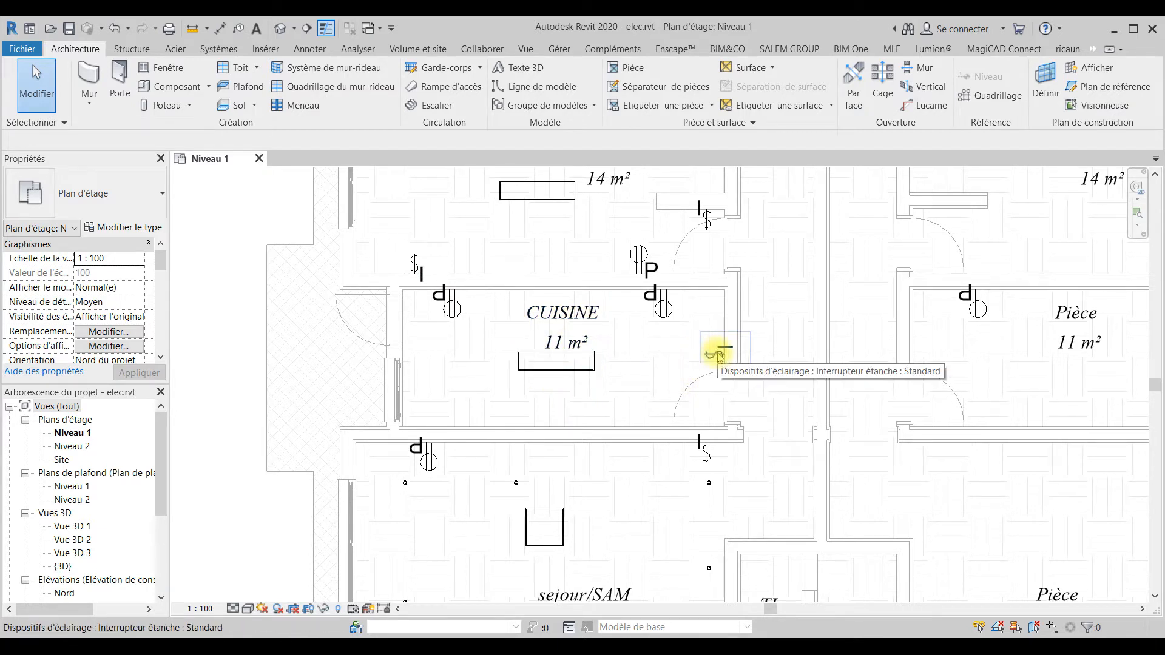
{"action": "mouse_move", "coordinate": [740, 424]}
{"action": "middle_mouse_down"}
{"action": "mouse_move", "coordinate": [724, 301]}
{"action": "mouse_move", "coordinate": [743, 220]}
{"action": "mouse_move", "coordinate": [732, 283]}
{"action": "middle_mouse_up"}
{"action": "scroll", "coordinate": [742, 225], "scroll_direction": "down", "scroll_amount": 1}
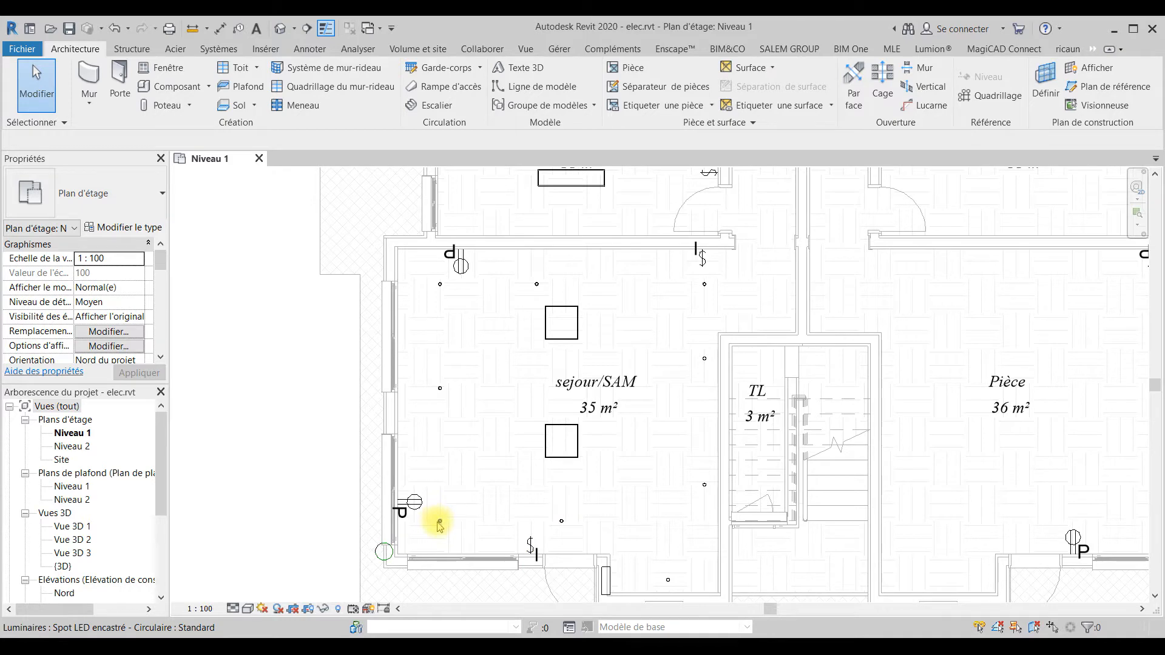
{"action": "left_click", "coordinate": [570, 443]}
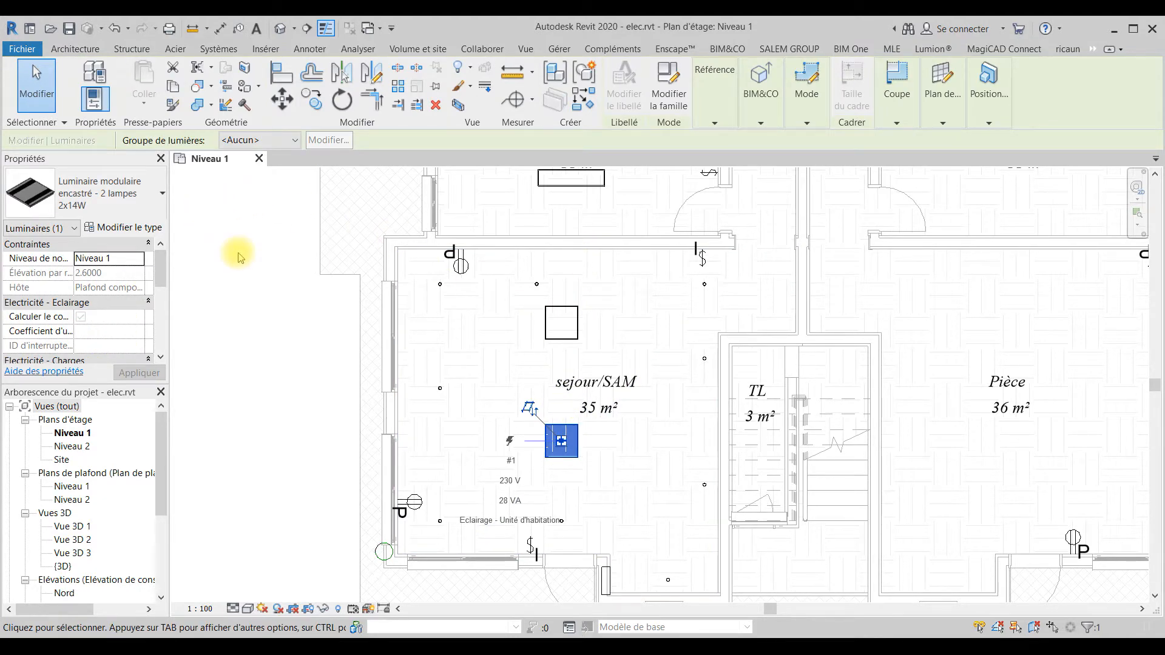
{"action": "key", "text": "Escape"}
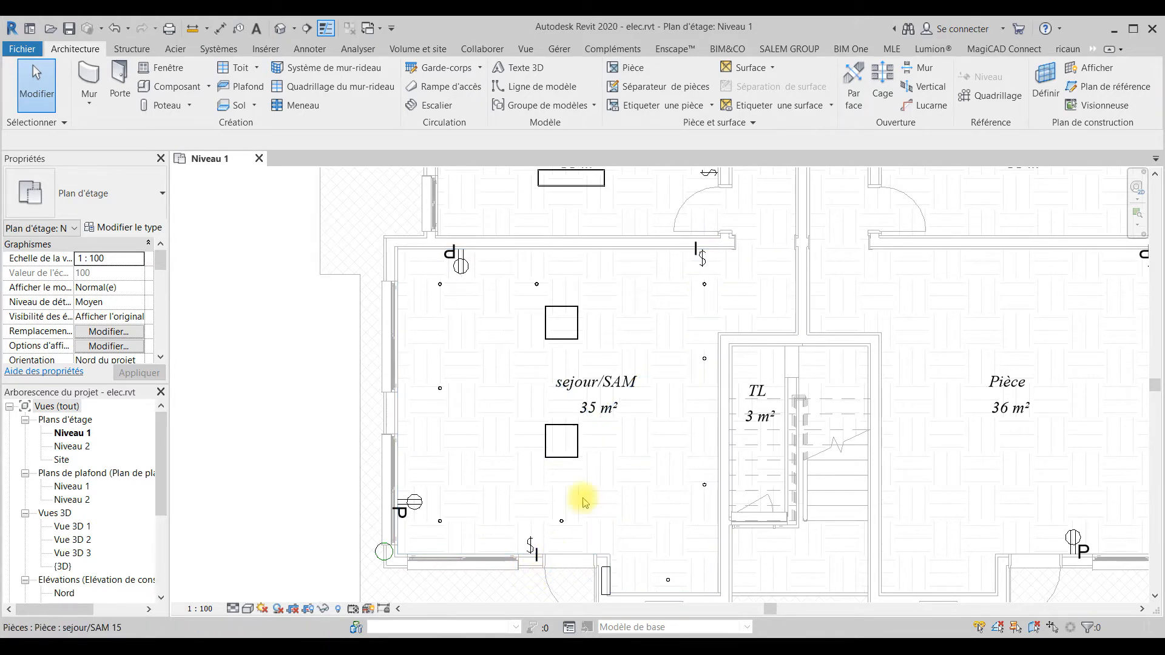
Review the corridor, stairwell, entrance area and remaining rooms of the plan for their electrical devices.
{"action": "middle_click_drag", "start_coordinate": [762, 241], "coordinate": [731, 213]}
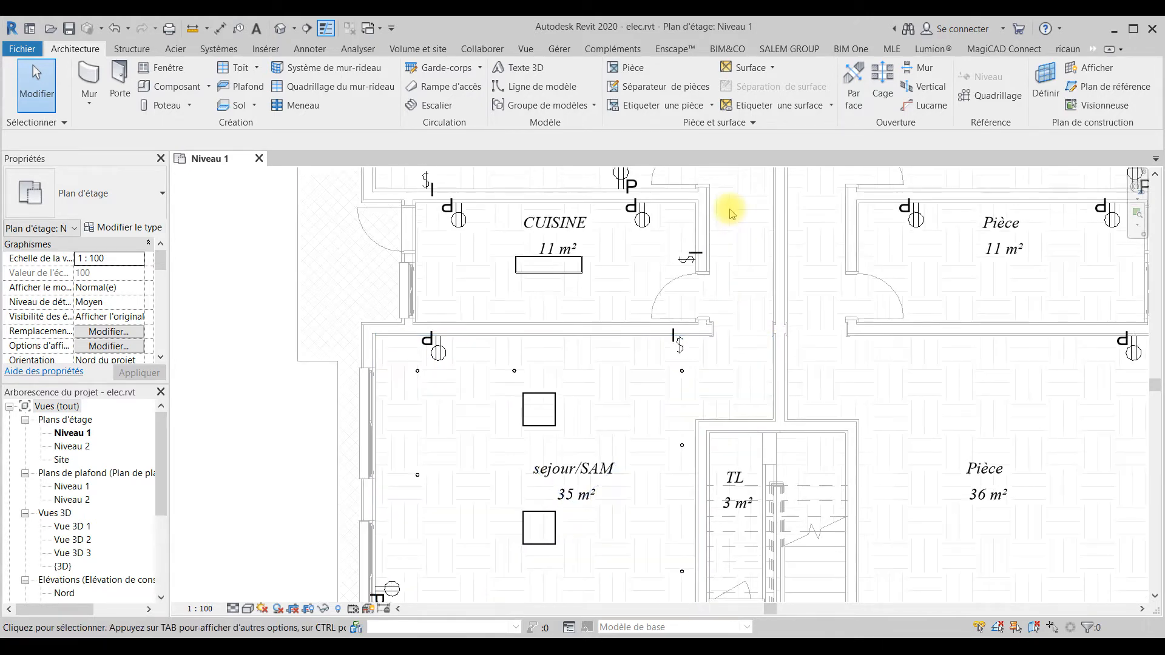
{"action": "scroll", "coordinate": [704, 273], "scroll_direction": "down", "scroll_amount": 4}
{"action": "middle_click_drag", "start_coordinate": [697, 307], "coordinate": [640, 236]}
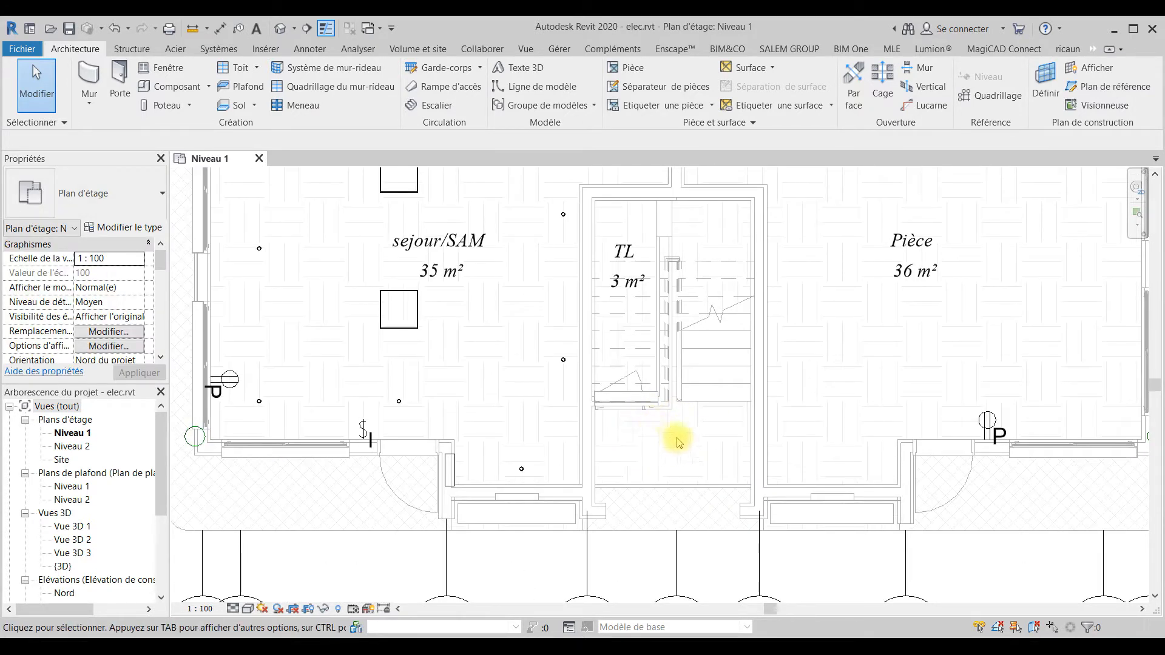
{"action": "middle_click_drag", "start_coordinate": [646, 446], "coordinate": [781, 435]}
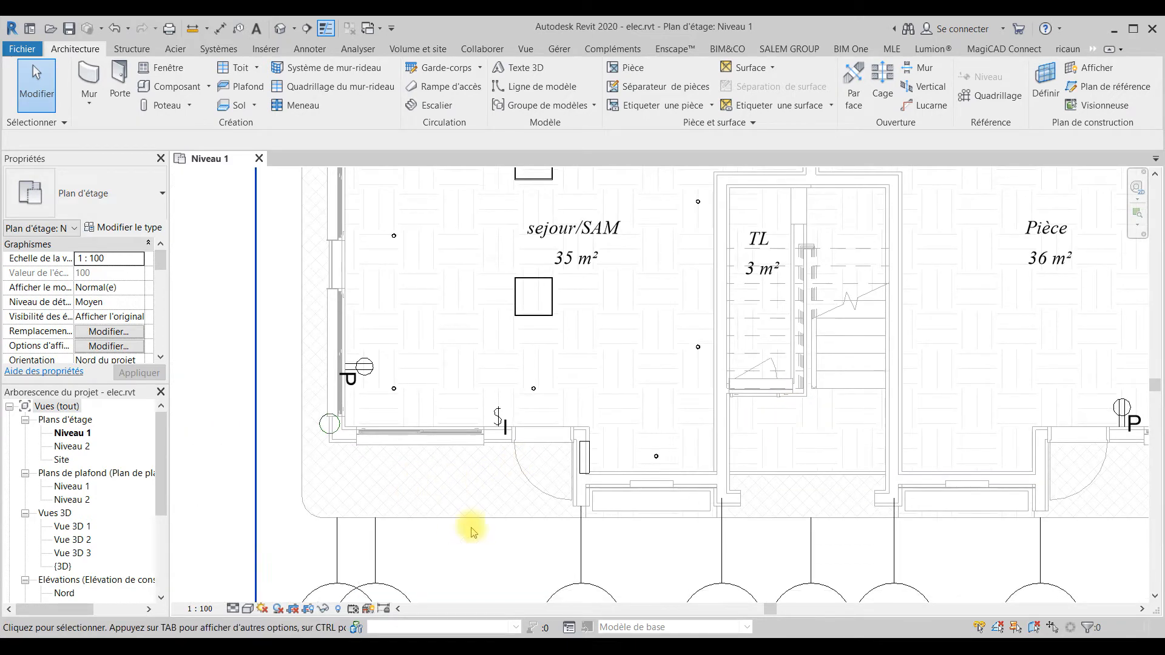
{"action": "scroll", "coordinate": [445, 477], "scroll_direction": "down", "scroll_amount": 1}
{"action": "middle_click_drag", "start_coordinate": [445, 476], "coordinate": [473, 558]}
{"action": "middle_click_drag", "start_coordinate": [399, 348], "coordinate": [405, 383]}
{"action": "scroll", "coordinate": [422, 334], "scroll_direction": "down", "scroll_amount": 1}
{"action": "middle_click_drag", "start_coordinate": [425, 315], "coordinate": [406, 543]}
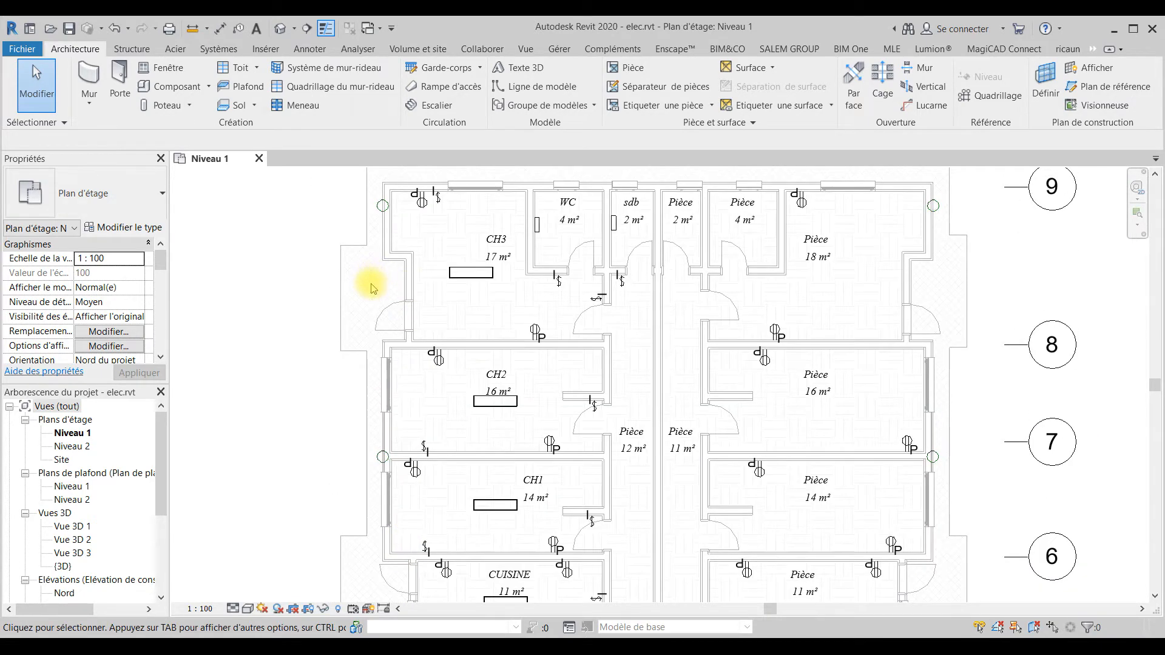
{"action": "middle_click_drag", "start_coordinate": [447, 320], "coordinate": [445, 171]}
{"action": "middle_click_drag", "start_coordinate": [350, 405], "coordinate": [324, 253]}
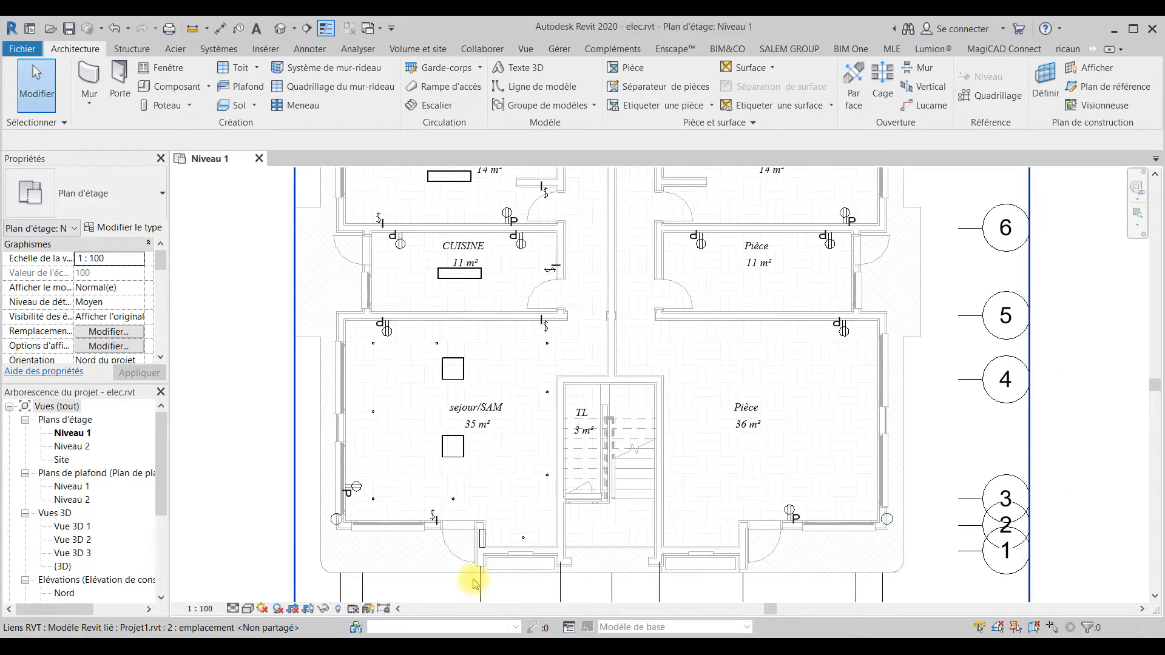
{"action": "left_click", "coordinate": [220, 50]}
{"action": "left_click", "coordinate": [892, 95]}
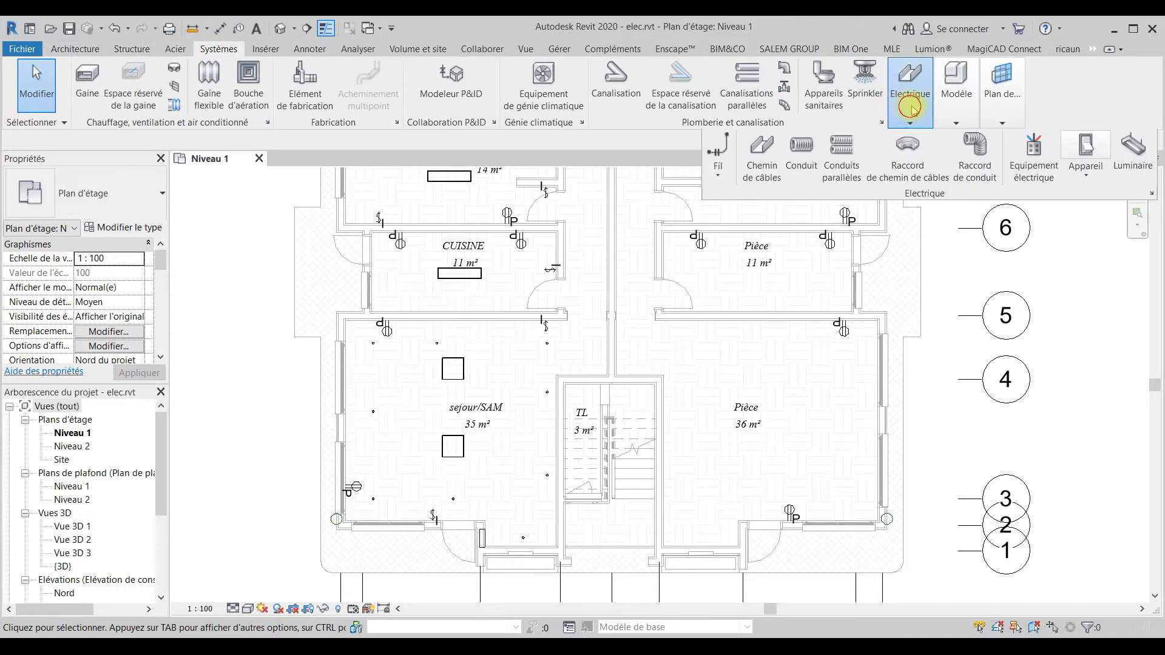
{"action": "left_click", "coordinate": [1123, 176]}
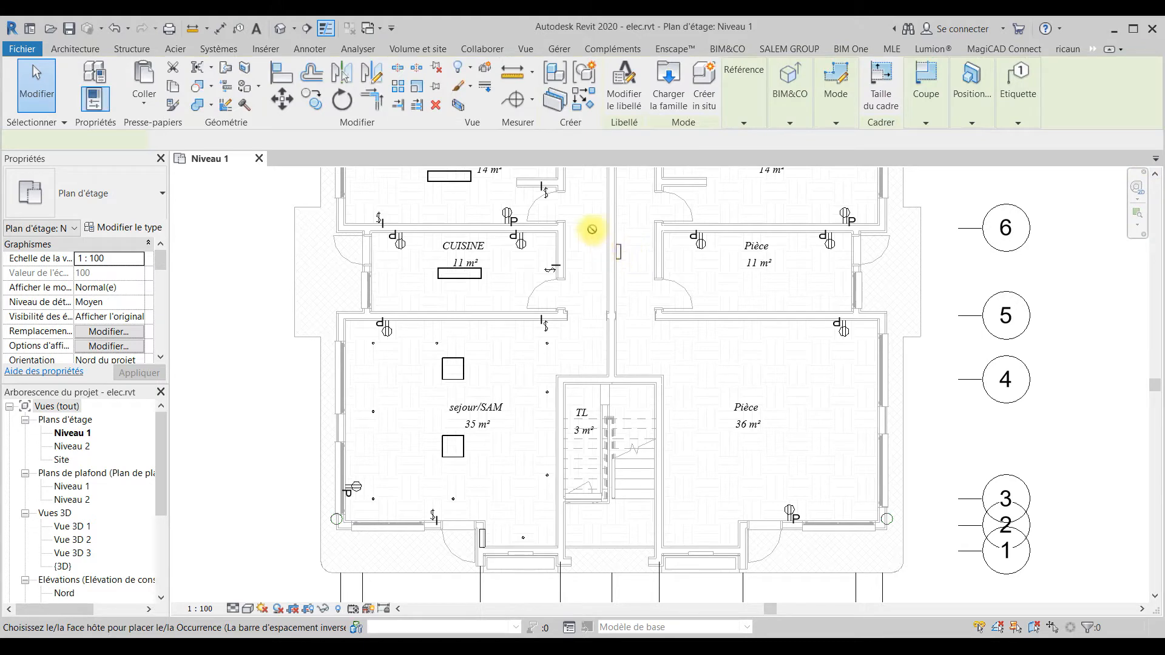
{"action": "middle_click_drag", "start_coordinate": [592, 252], "coordinate": [564, 365]}
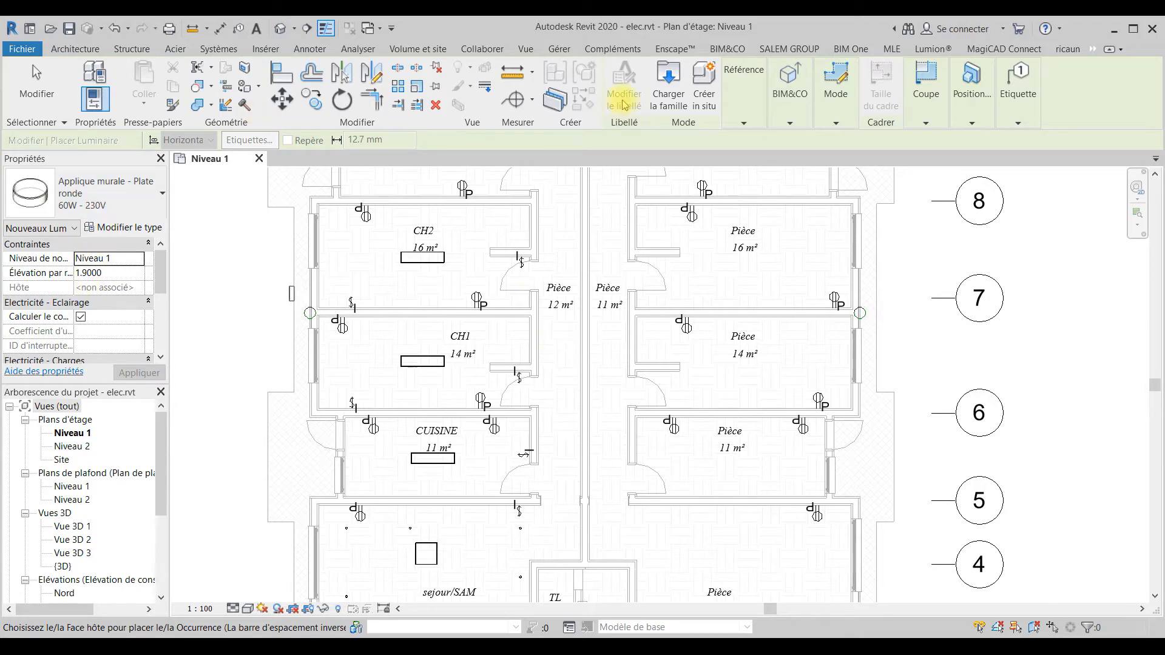
{"action": "left_click", "coordinate": [100, 188]}
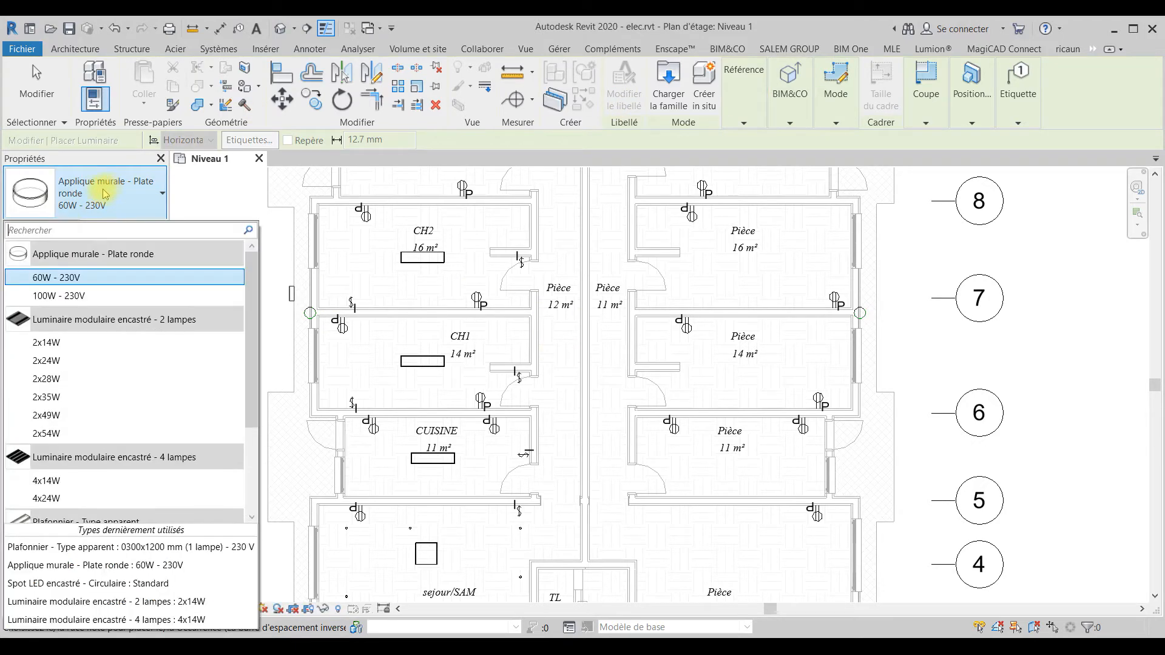
{"action": "scroll", "coordinate": [86, 504], "scroll_direction": "down", "scroll_amount": 2}
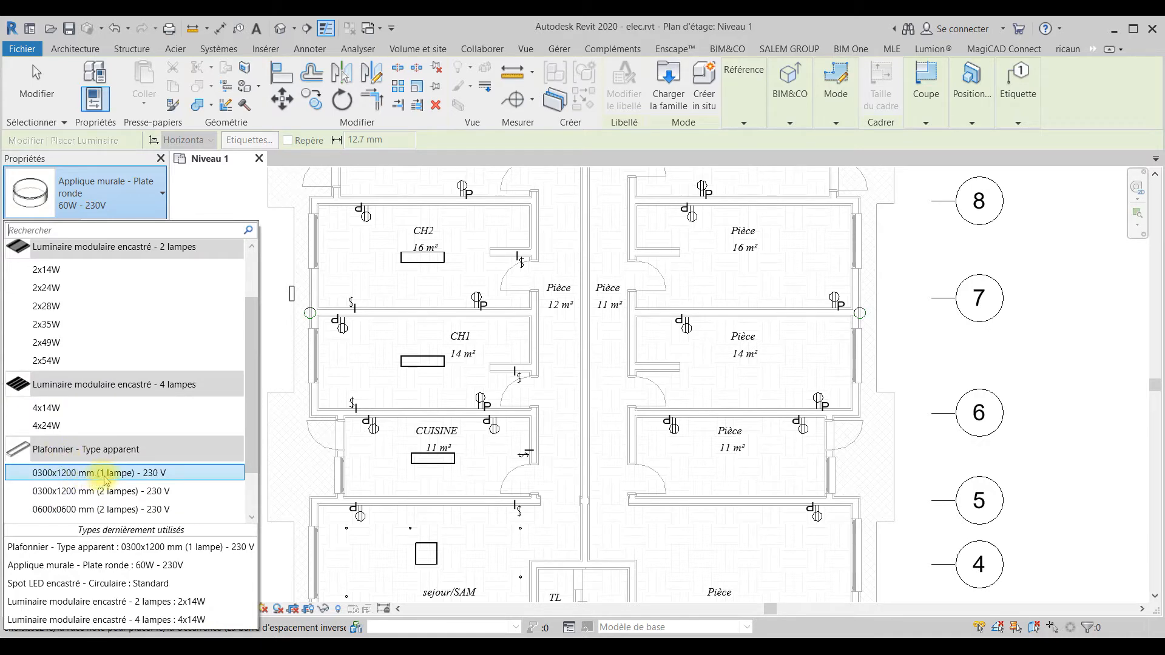
{"action": "left_click", "coordinate": [103, 474]}
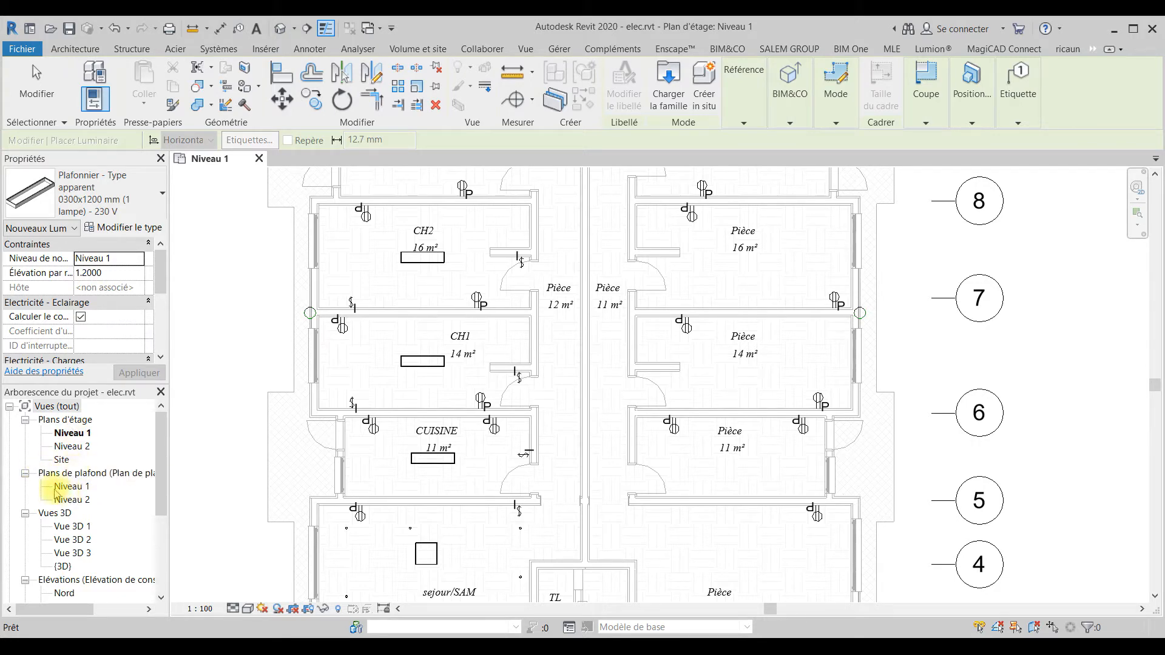
On the Niveau 1 ceiling plan, place a Plafonnier - Type apparent 0300x1200 mm (1 lampe) - 230 V lengthwise in the furnished apartment's corridor.
{"action": "left_click", "coordinate": [72, 486]}
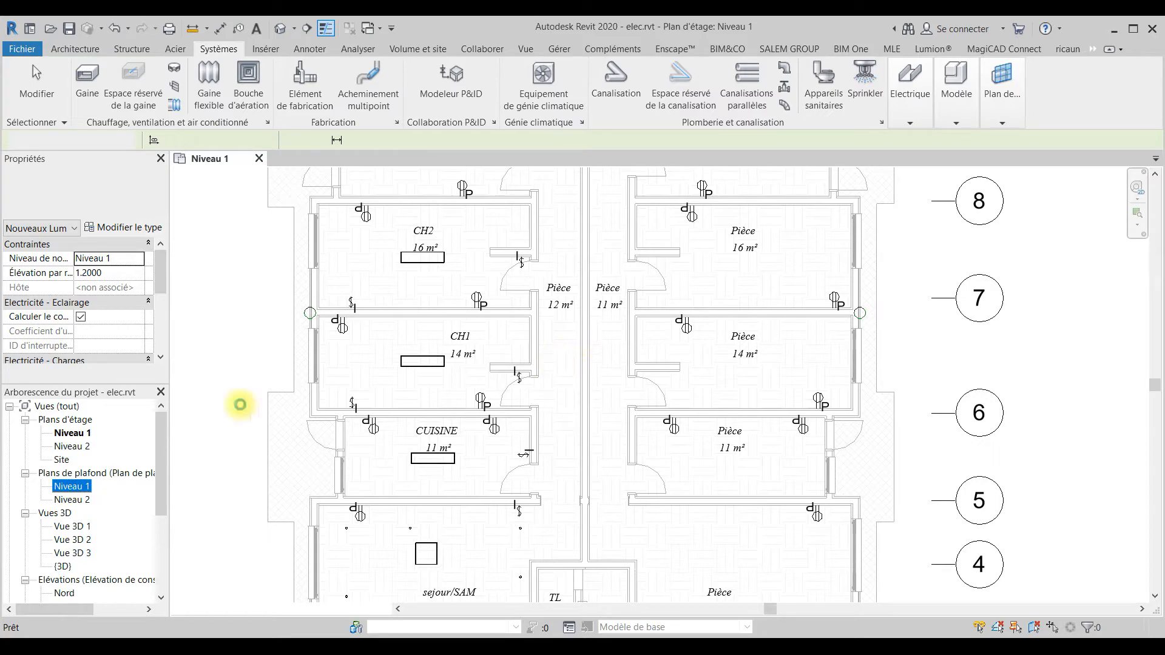
{"action": "double_click", "coordinate": [61, 487]}
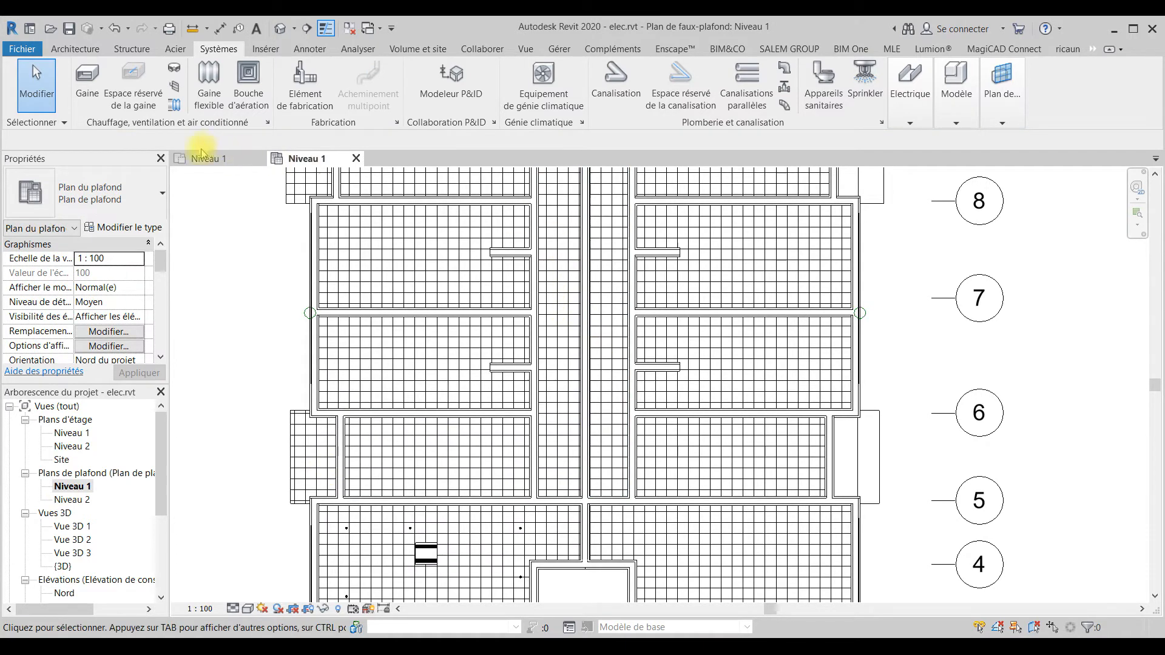
{"action": "left_click", "coordinate": [910, 91]}
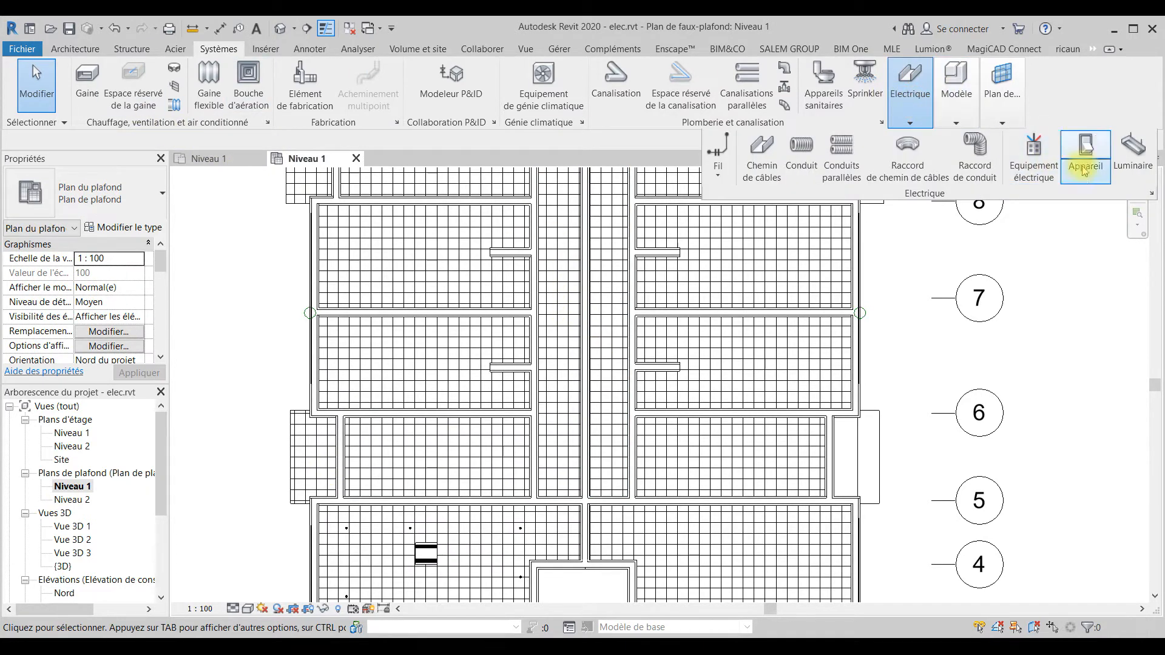
{"action": "left_click", "coordinate": [1132, 173]}
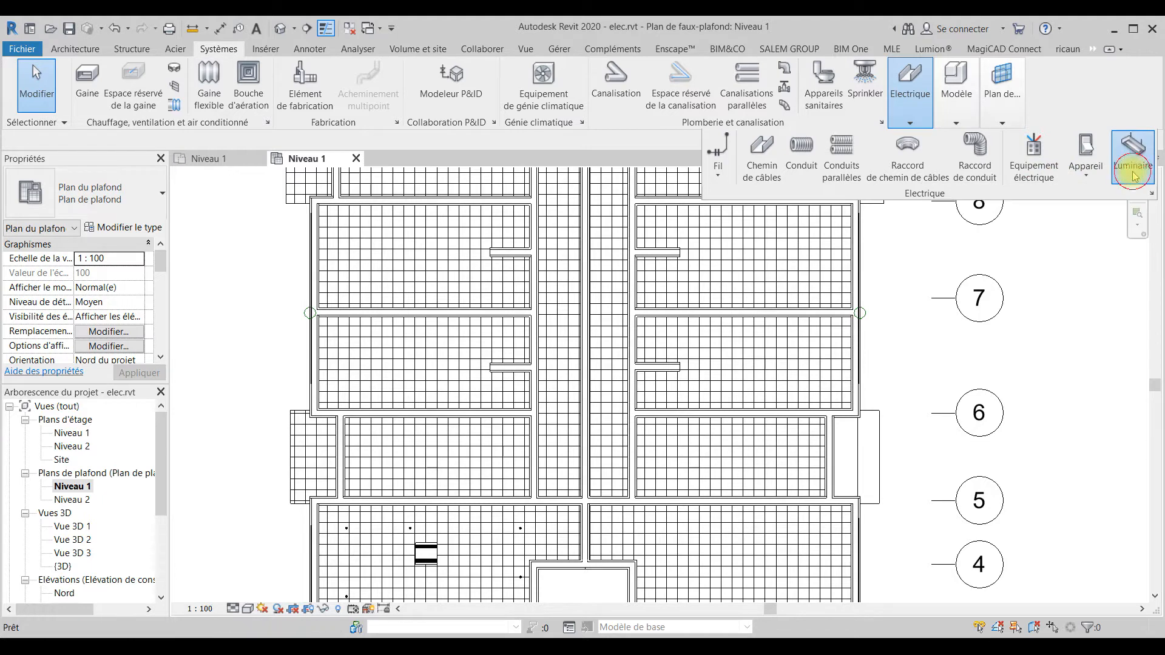
{"action": "scroll", "coordinate": [468, 428], "scroll_direction": "up", "scroll_amount": 3}
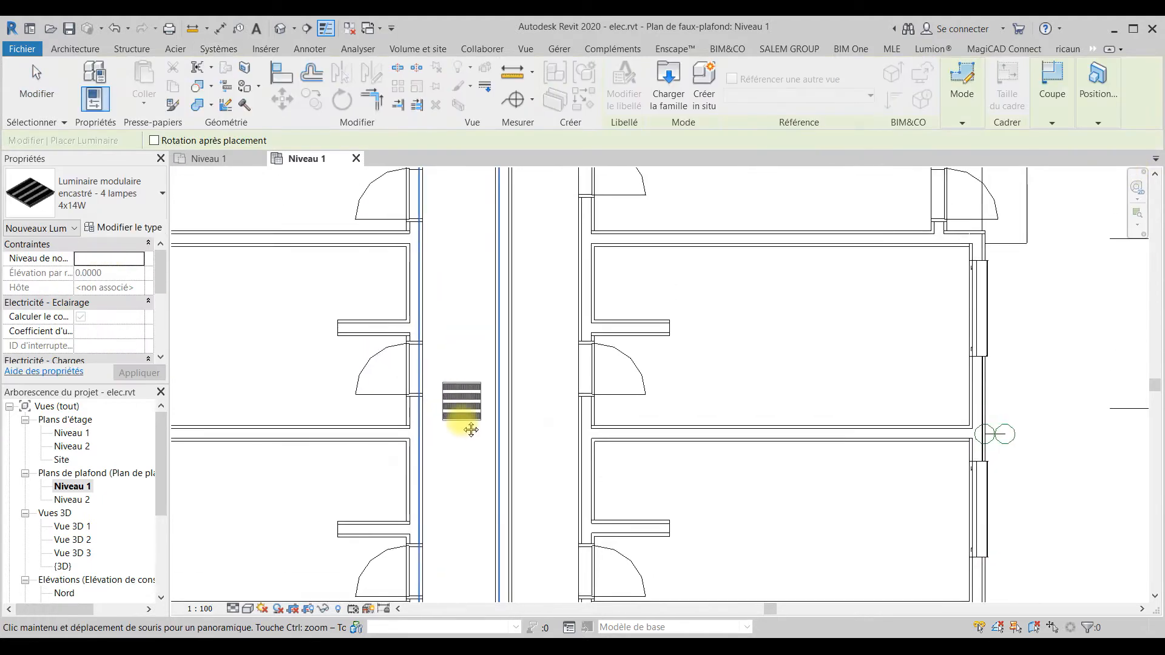
{"action": "left_click", "coordinate": [141, 192]}
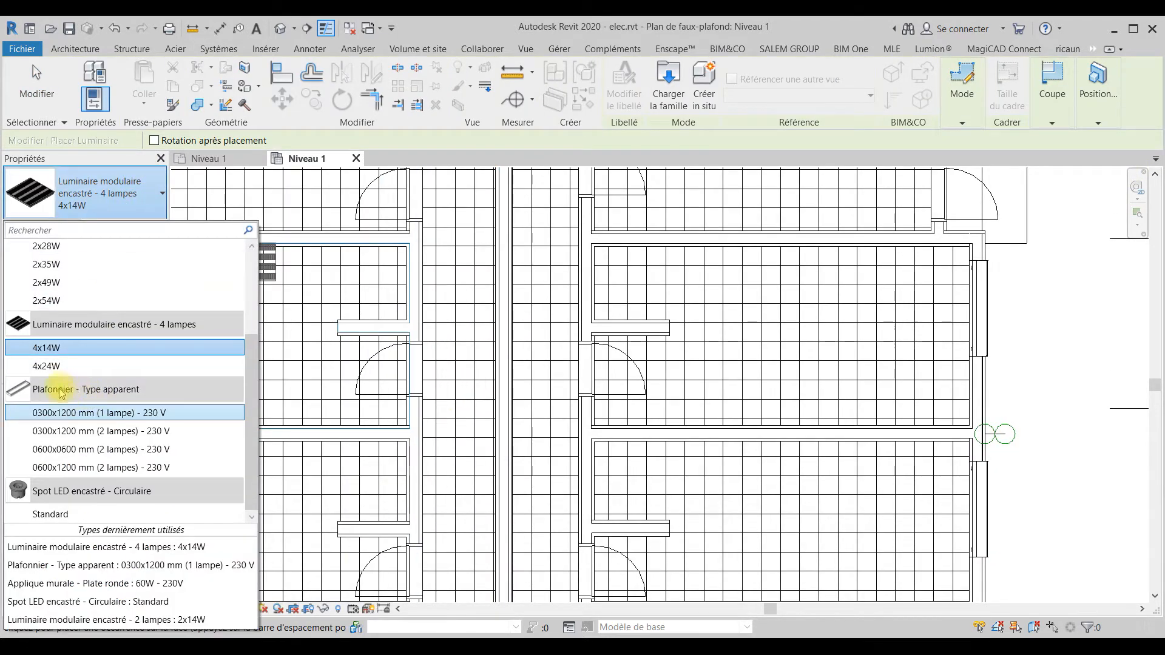
{"action": "left_click", "coordinate": [81, 415]}
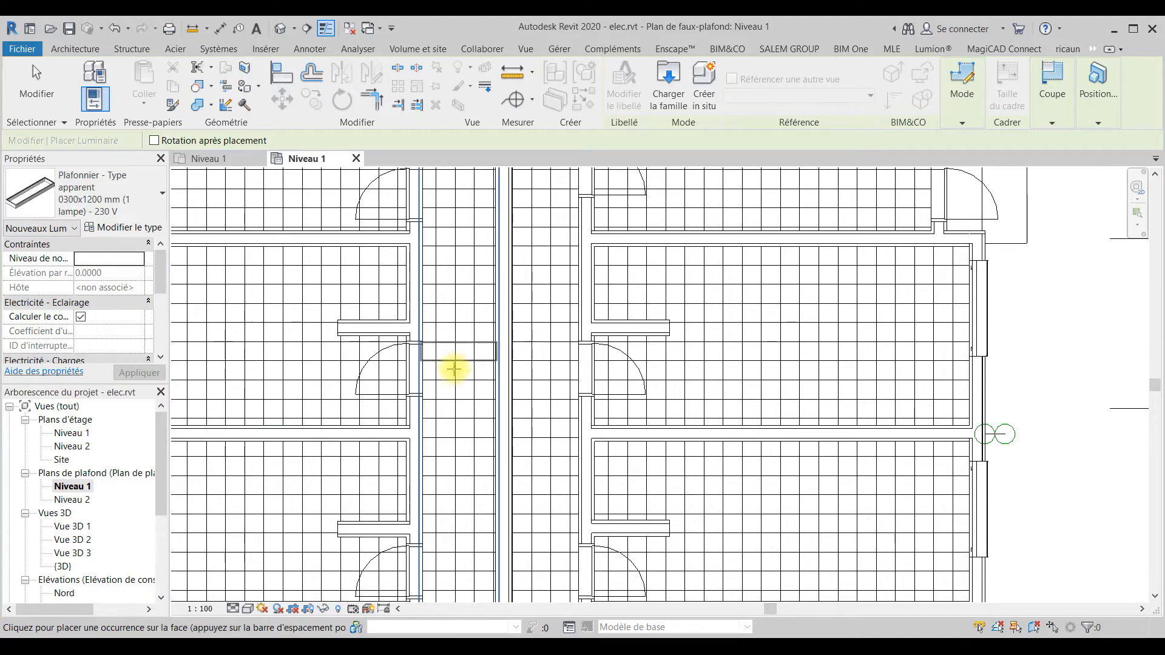
{"action": "scroll", "coordinate": [453, 377], "scroll_direction": "down", "scroll_amount": 1}
{"action": "key", "text": "space"}
{"action": "scroll", "coordinate": [456, 367], "scroll_direction": "down", "scroll_amount": 4}
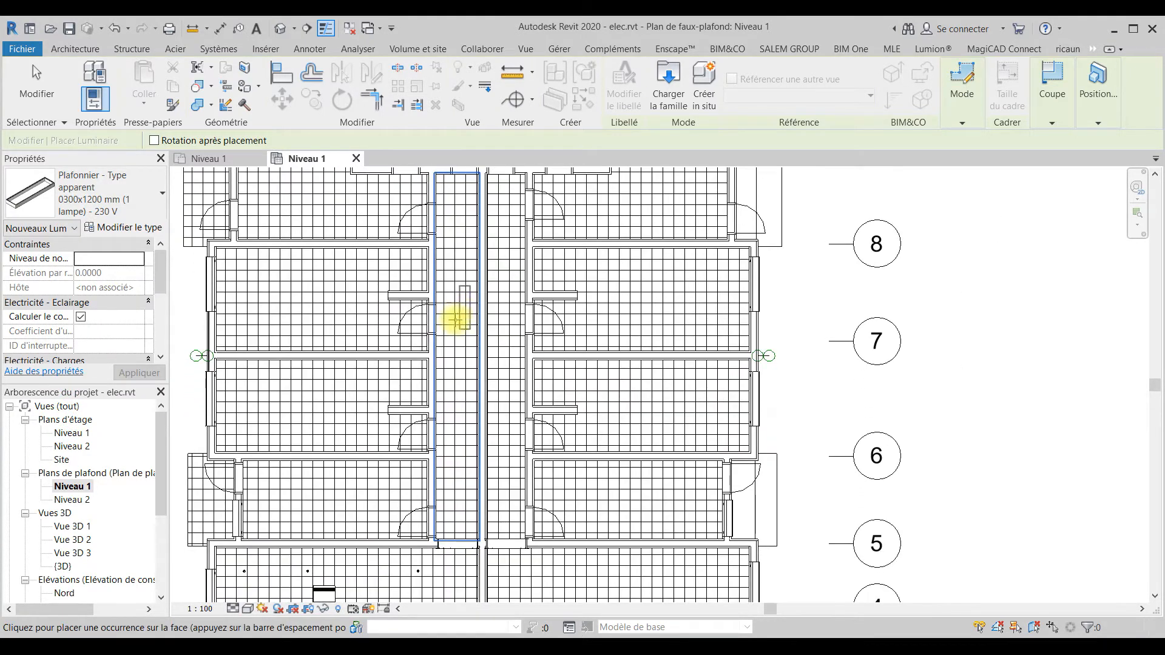
{"action": "left_click", "coordinate": [454, 350]}
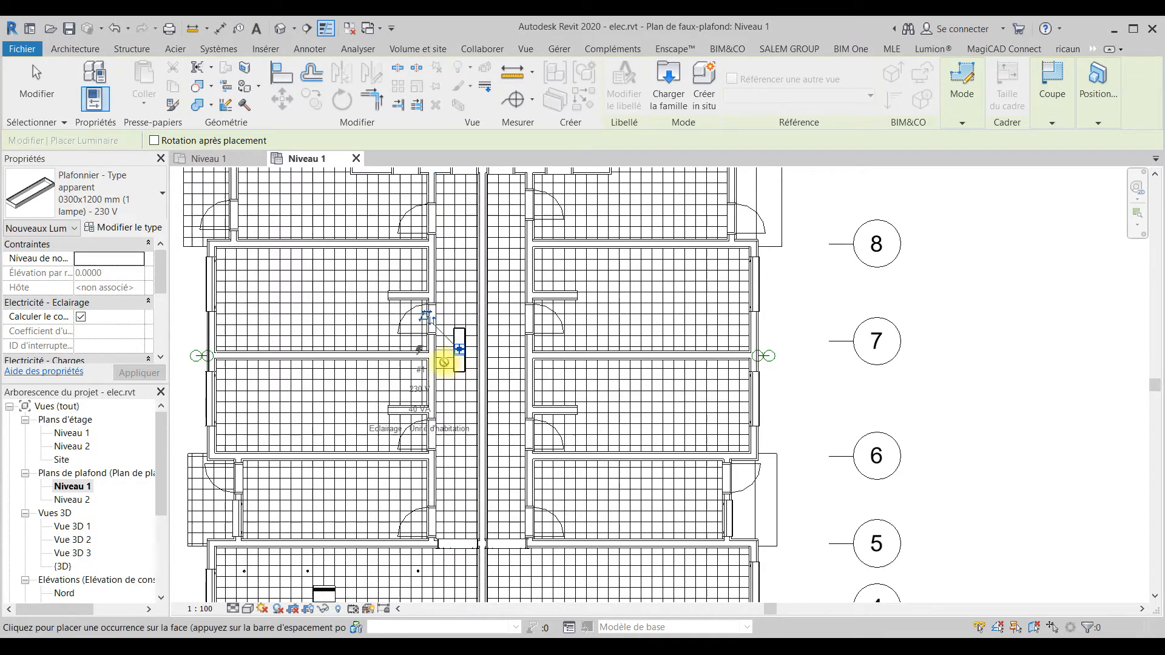
{"action": "middle_click_drag", "start_coordinate": [473, 403], "coordinate": [562, 333]}
{"action": "key", "text": "Escape"}
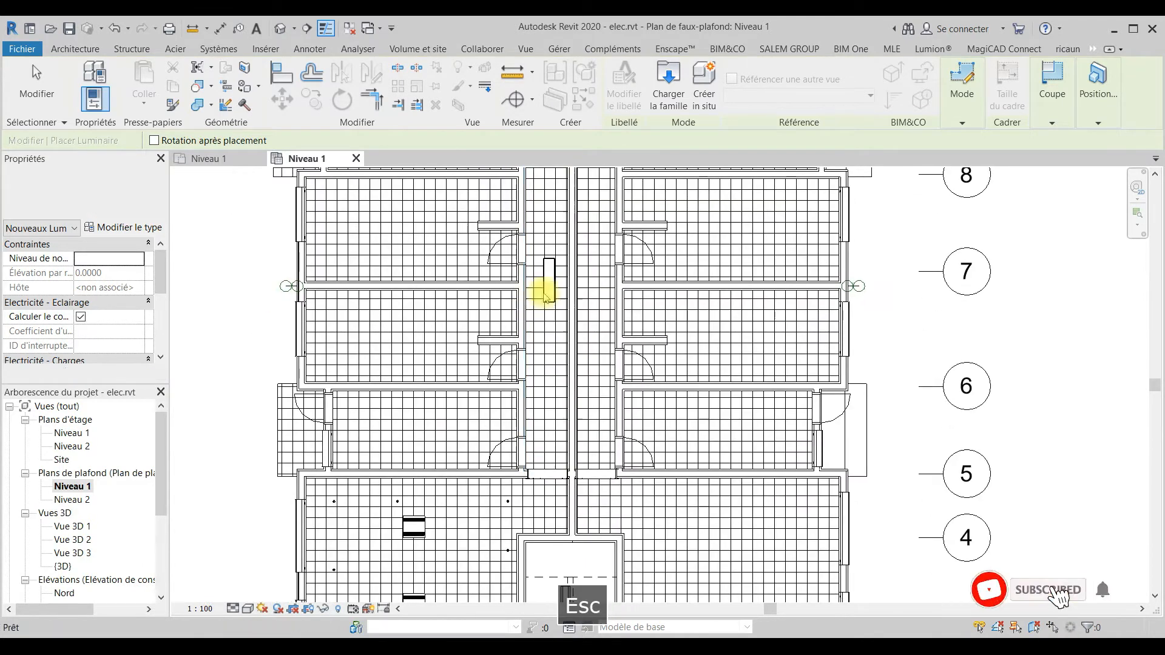
Return to the Niveau 1 floor plan and check the corridor and the stairwell entrance.
{"action": "left_click", "coordinate": [210, 159]}
{"action": "scroll", "coordinate": [584, 402], "scroll_direction": "down", "scroll_amount": 5}
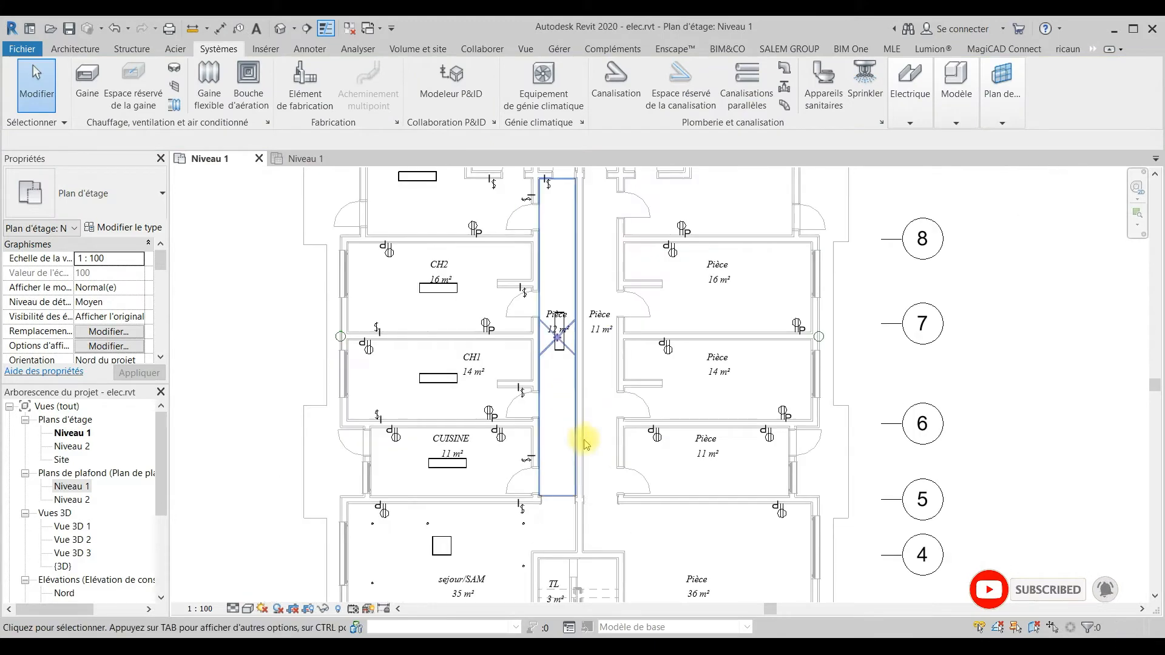
{"action": "key", "text": "Escape"}
{"action": "middle_click_drag", "start_coordinate": [582, 540], "coordinate": [540, 348]}
{"action": "scroll", "coordinate": [530, 438], "scroll_direction": "up", "scroll_amount": 4}
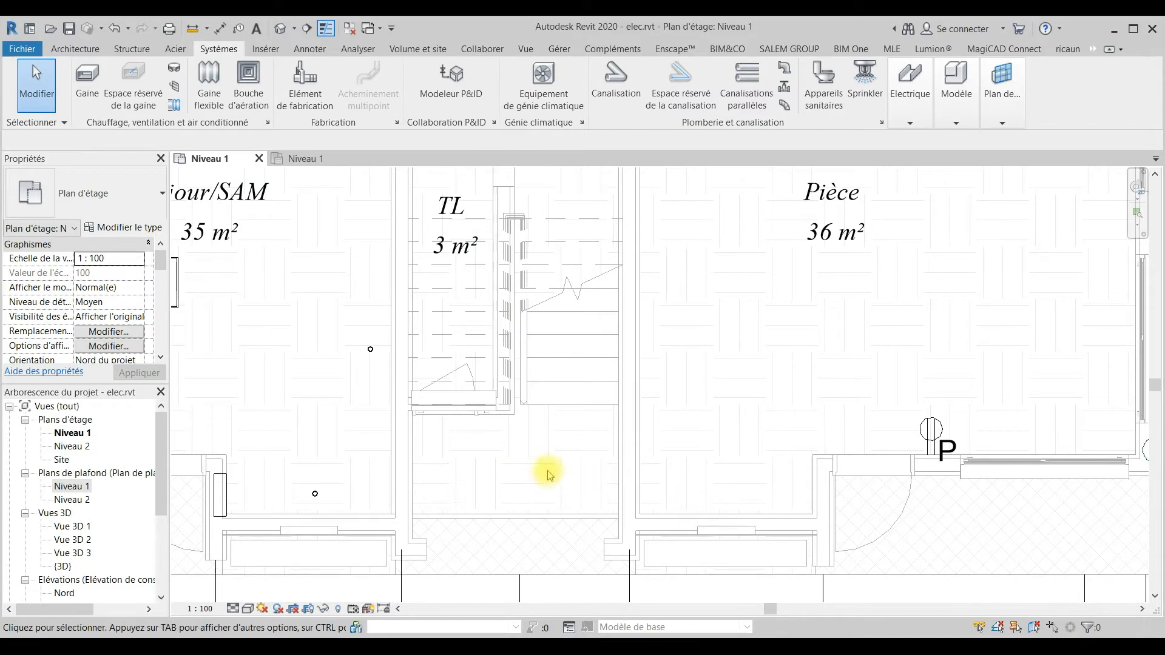
{"action": "scroll", "coordinate": [546, 474], "scroll_direction": "down", "scroll_amount": 3}
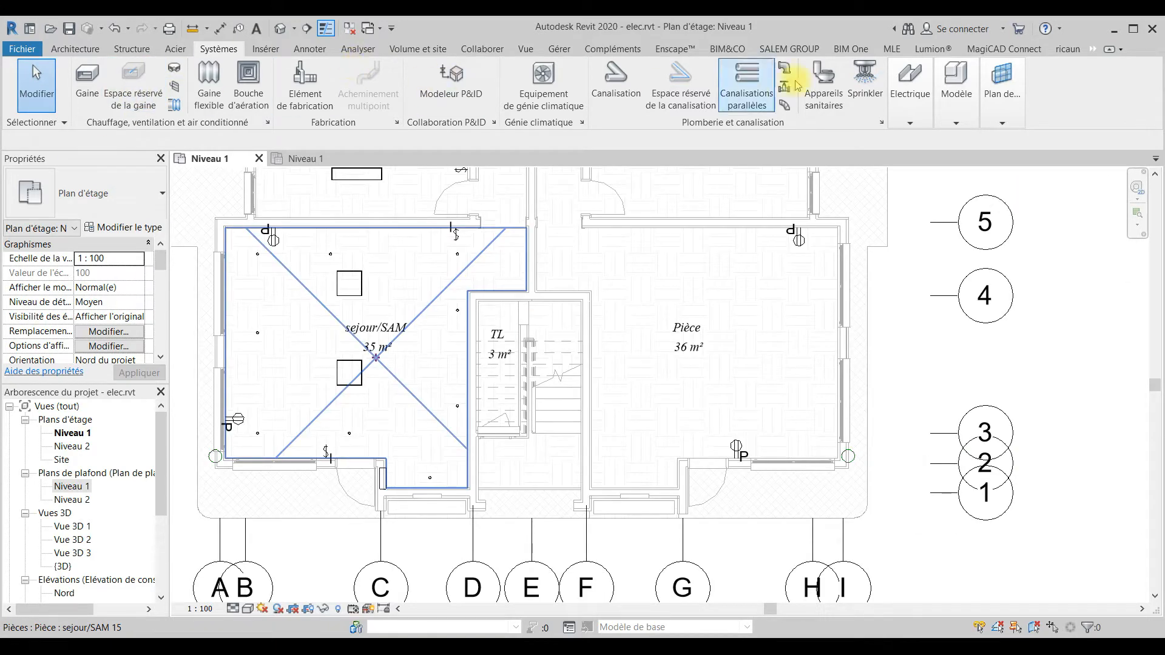
{"action": "left_click", "coordinate": [102, 48]}
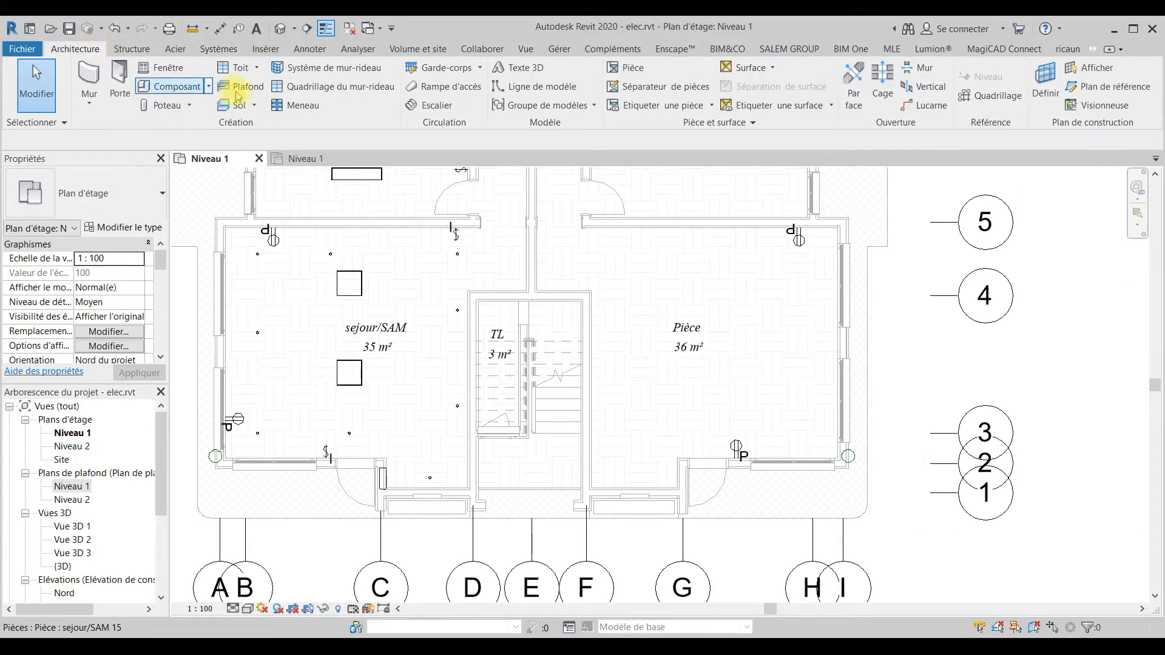
{"action": "left_click", "coordinate": [176, 86]}
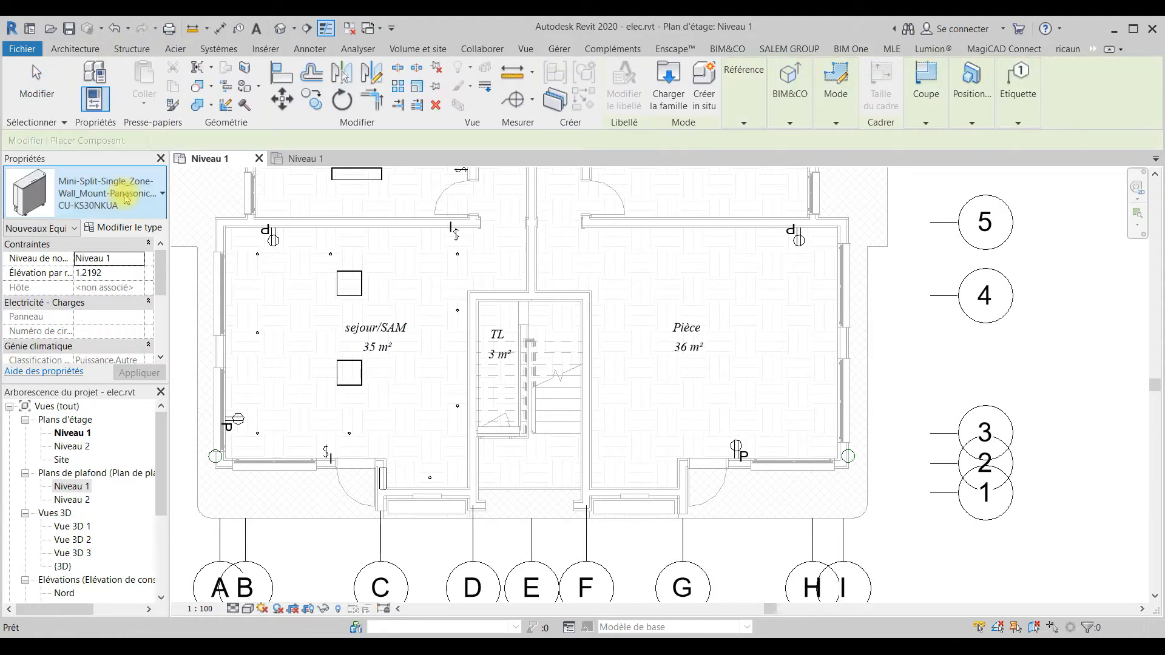
{"action": "left_click", "coordinate": [129, 197]}
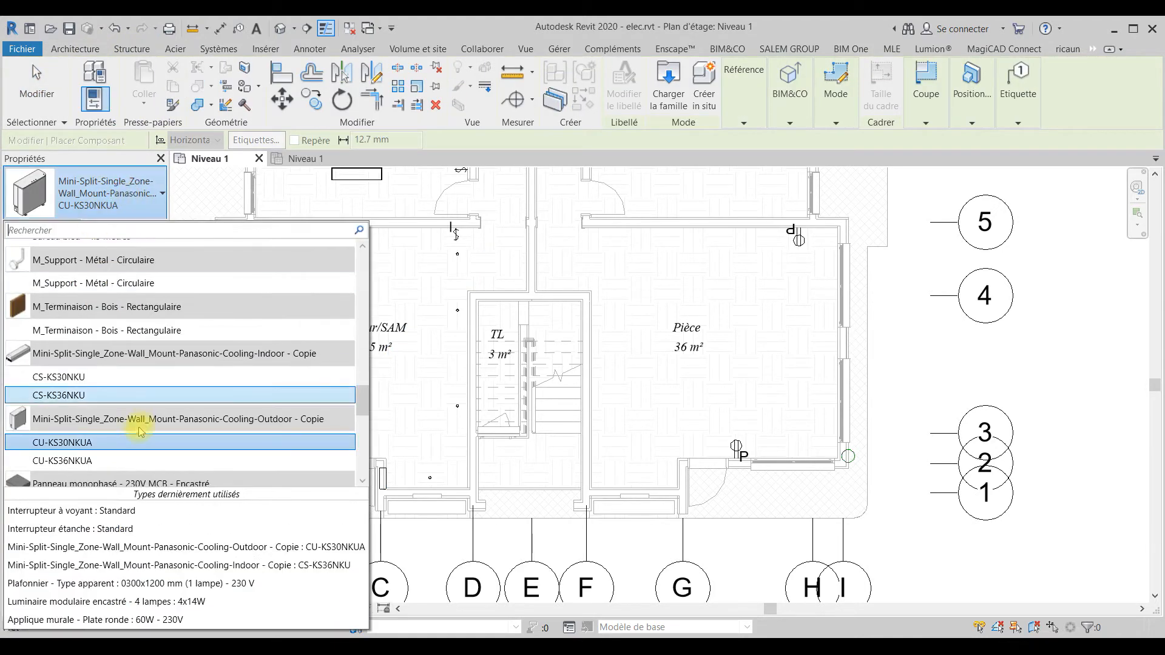
{"action": "key", "text": "Escape"}
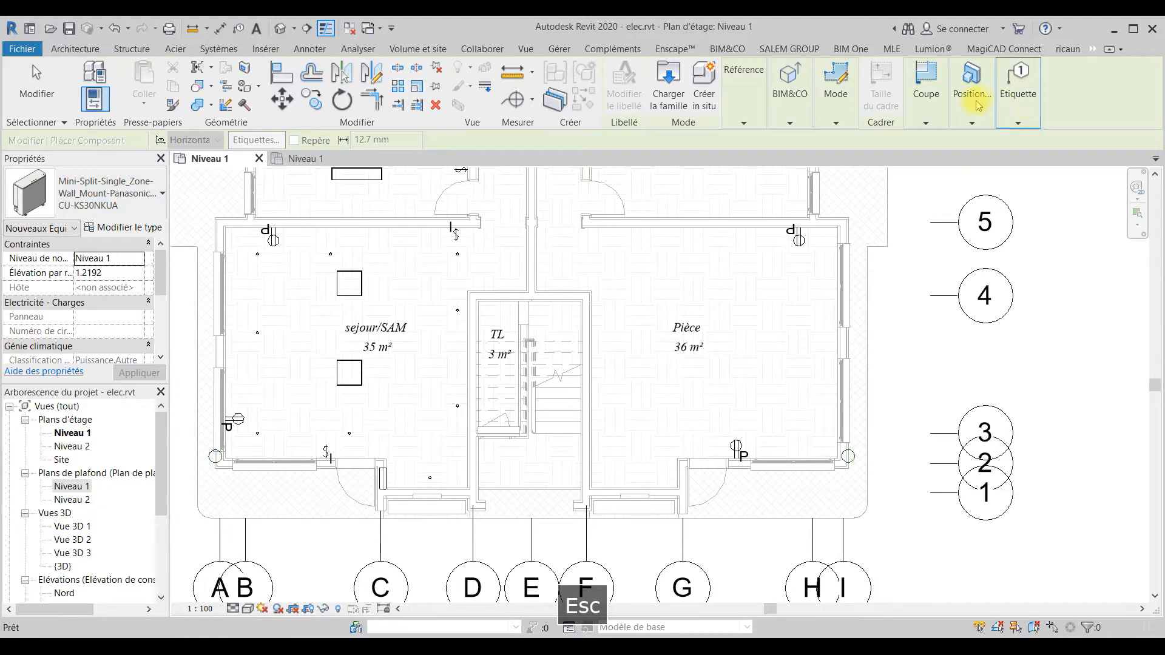
{"action": "left_click", "coordinate": [975, 107]}
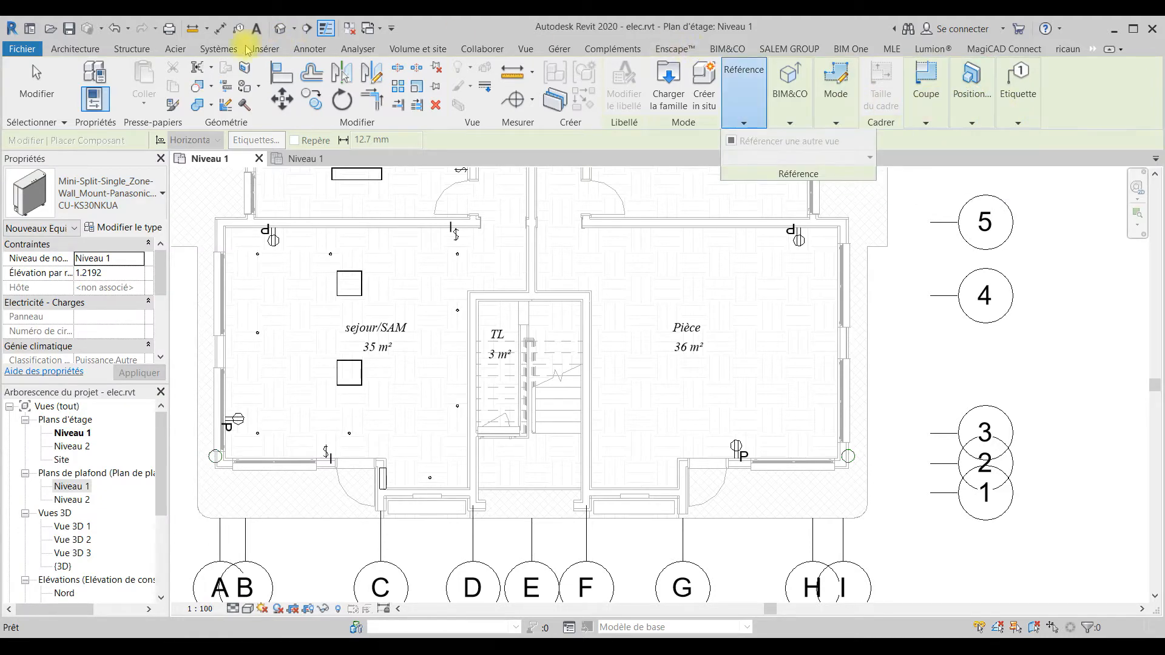
Place an Applique murale - Plate ronde 60W - 230V luminaire on the stairwell entrance wall nearest grid F.
{"action": "left_click", "coordinate": [228, 52]}
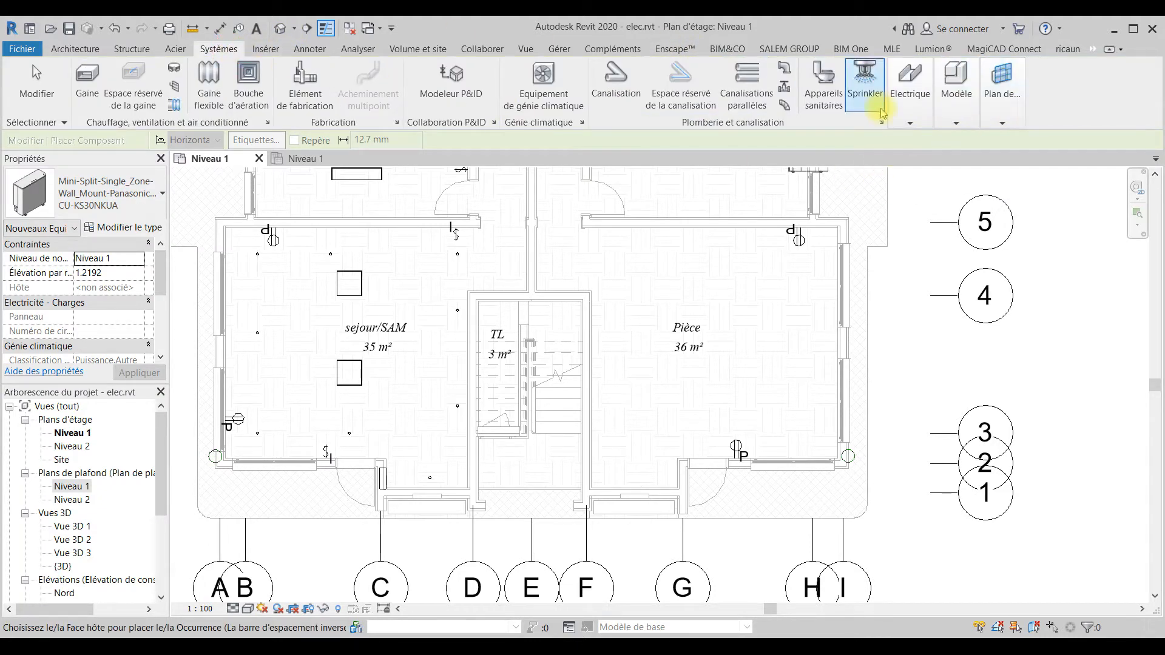
{"action": "left_click", "coordinate": [912, 117]}
{"action": "left_click", "coordinate": [1132, 151]}
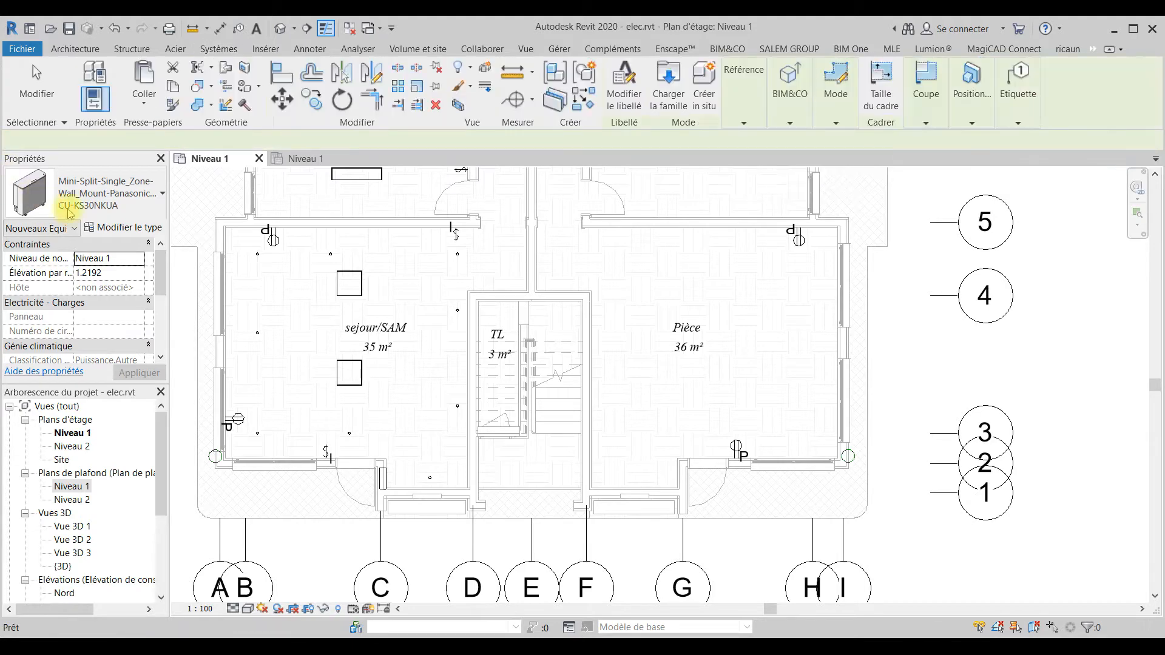
{"action": "left_click", "coordinate": [113, 210]}
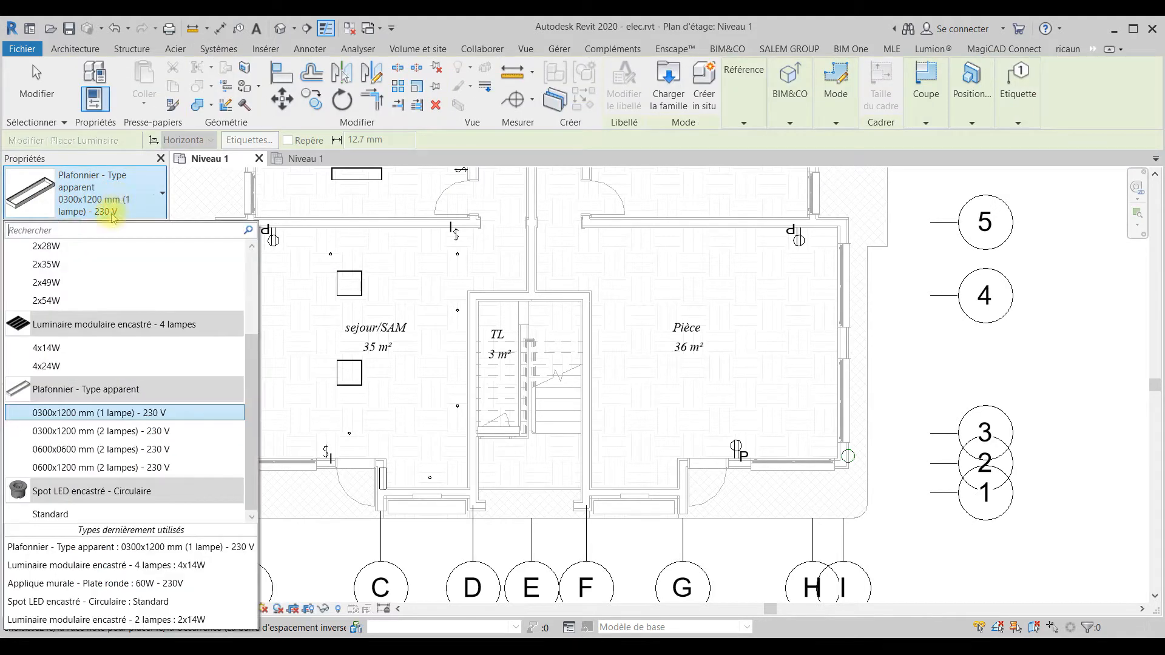
{"action": "scroll", "coordinate": [105, 511], "scroll_direction": "up", "scroll_amount": 3}
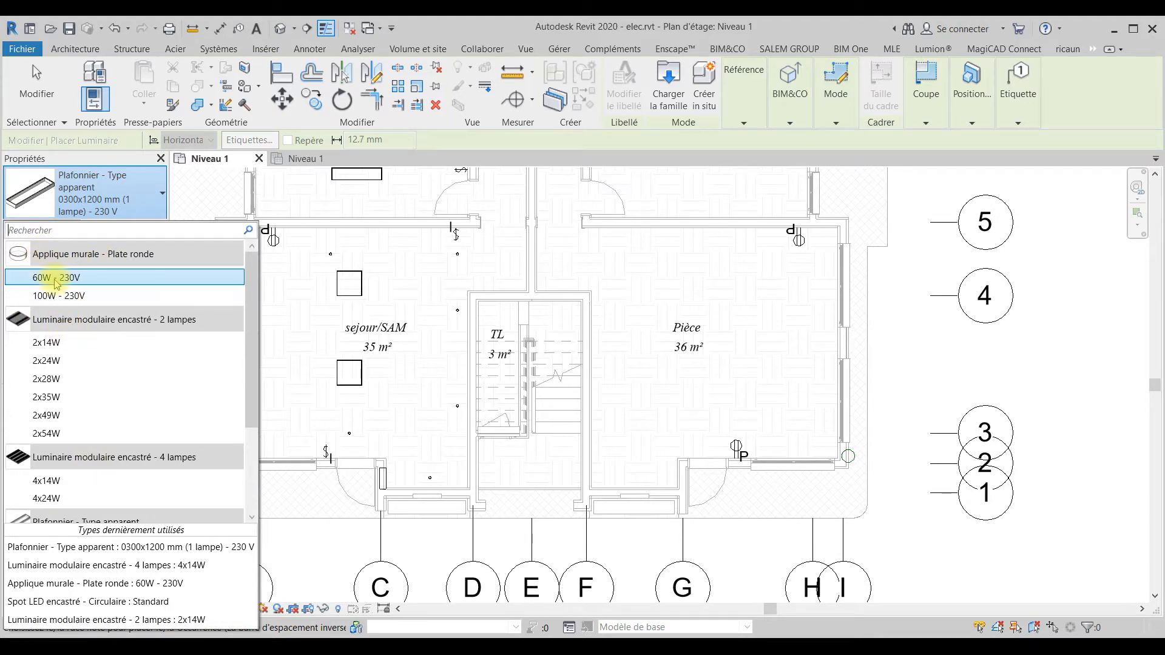
{"action": "left_click", "coordinate": [77, 282]}
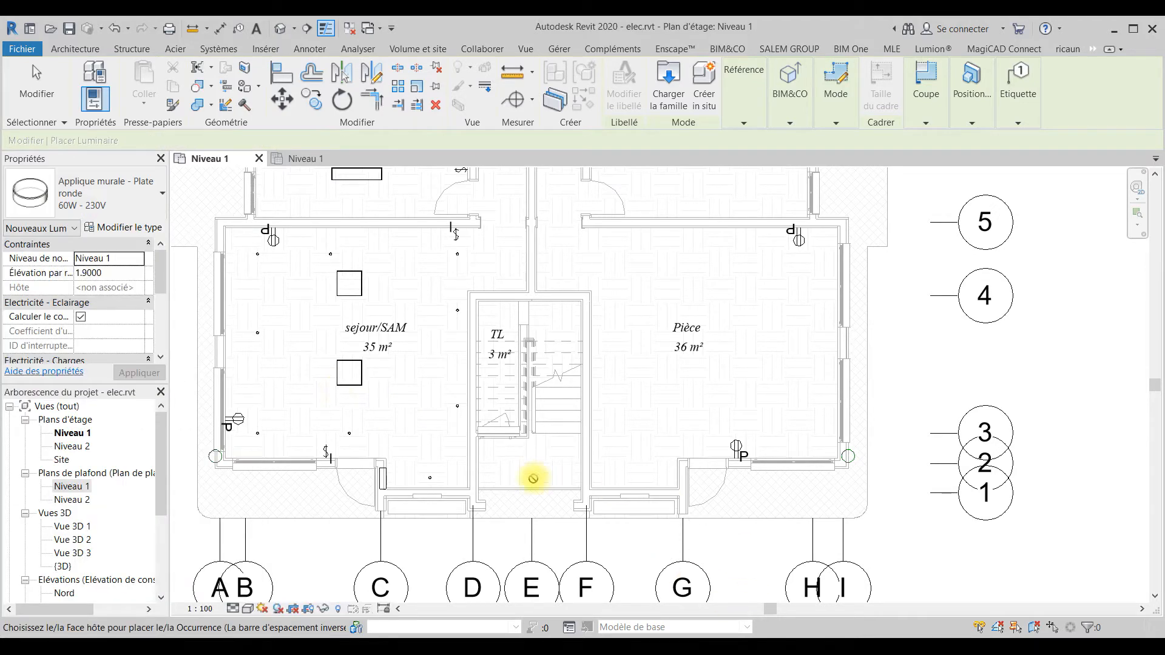
{"action": "left_click", "coordinate": [577, 459]}
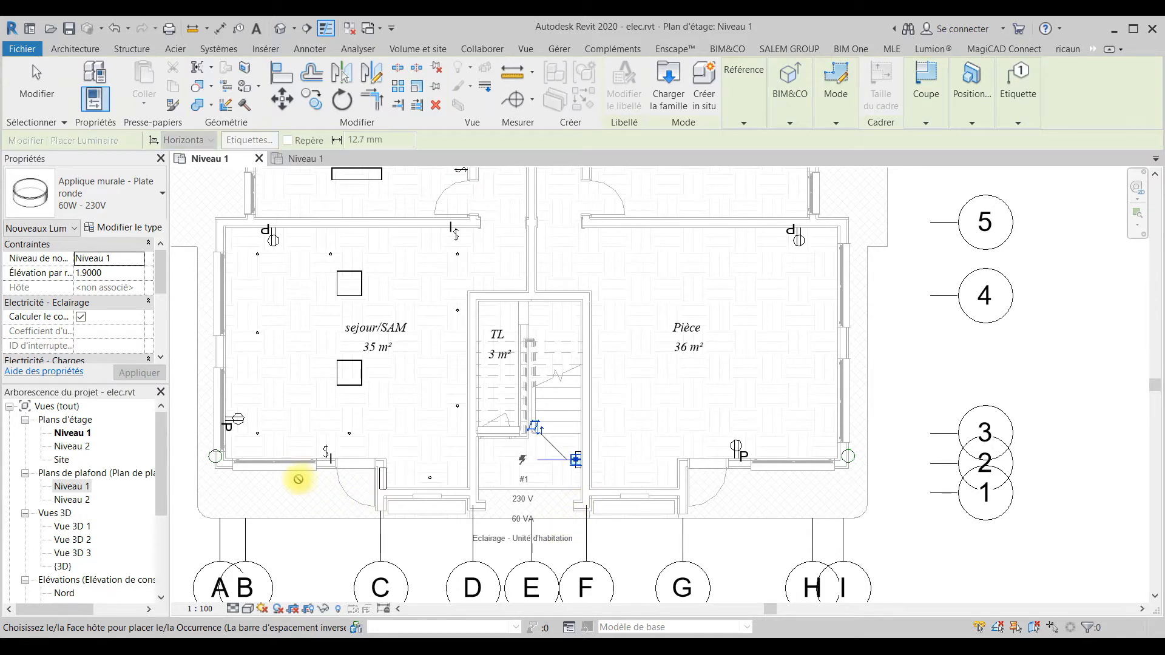
Place a 60W - 230V round wall light on the exterior facade between the sejour/SAM window and its outside door.
{"action": "scroll", "coordinate": [296, 473], "scroll_direction": "up", "scroll_amount": 3}
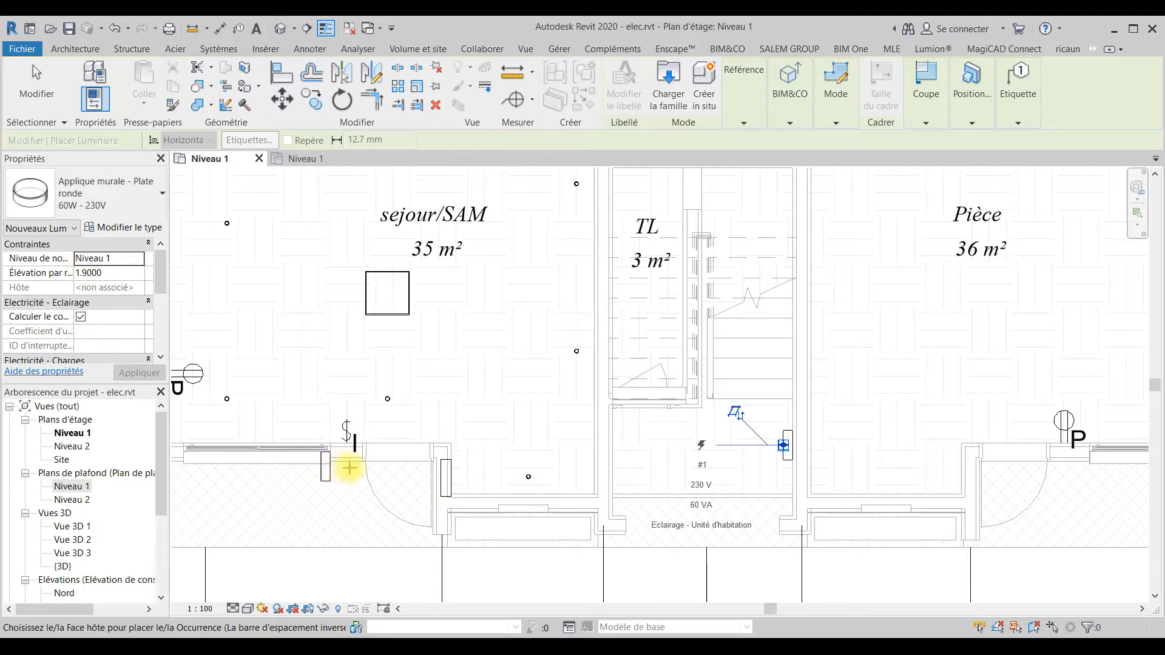
{"action": "scroll", "coordinate": [339, 476], "scroll_direction": "down", "scroll_amount": 1}
{"action": "middle_click_drag", "start_coordinate": [367, 478], "coordinate": [492, 419]}
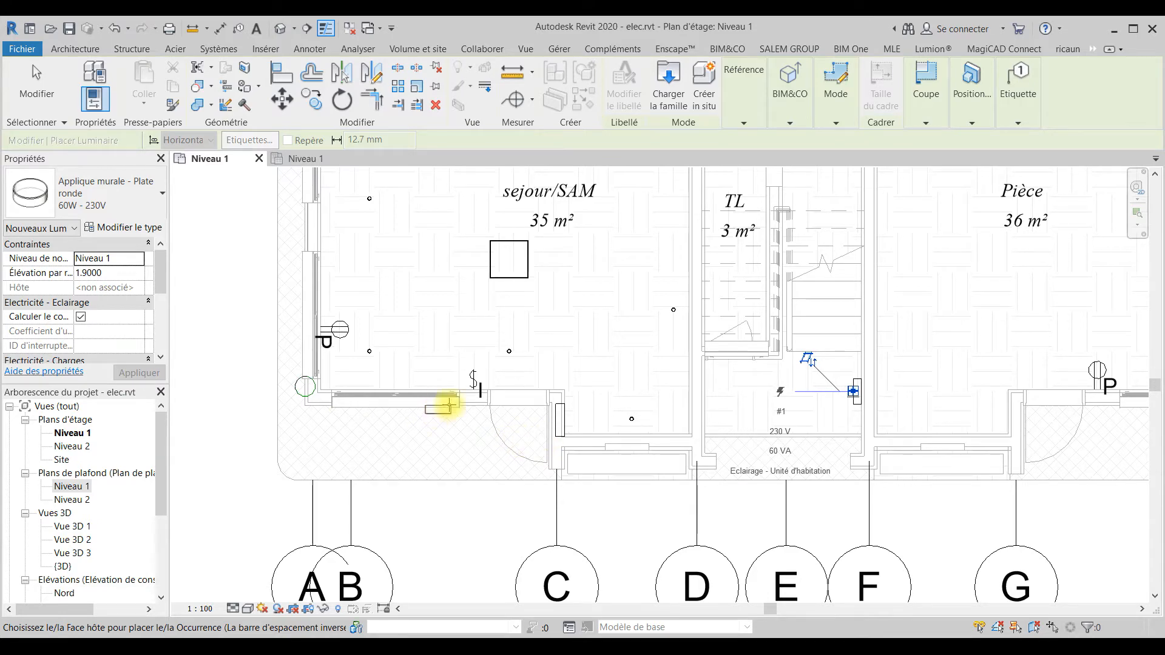
{"action": "left_click", "coordinate": [473, 406]}
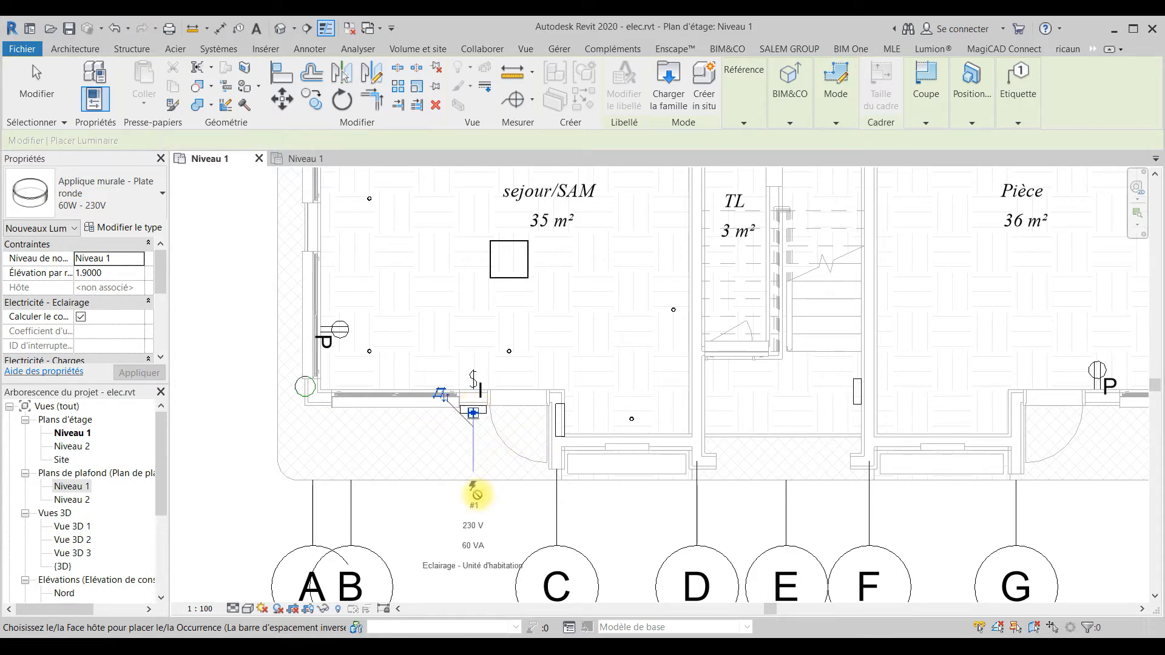
Place a 60W - 230V round wall light on the exterior wall between CUISINE's outside door and window.
{"action": "middle_click_drag", "start_coordinate": [685, 479], "coordinate": [582, 494]}
{"action": "middle_click_drag", "start_coordinate": [447, 391], "coordinate": [605, 503]}
{"action": "middle_click_drag", "start_coordinate": [358, 336], "coordinate": [359, 525]}
{"action": "middle_click_drag", "start_coordinate": [358, 252], "coordinate": [366, 336]}
{"action": "scroll", "coordinate": [367, 336], "scroll_direction": "up", "scroll_amount": 2}
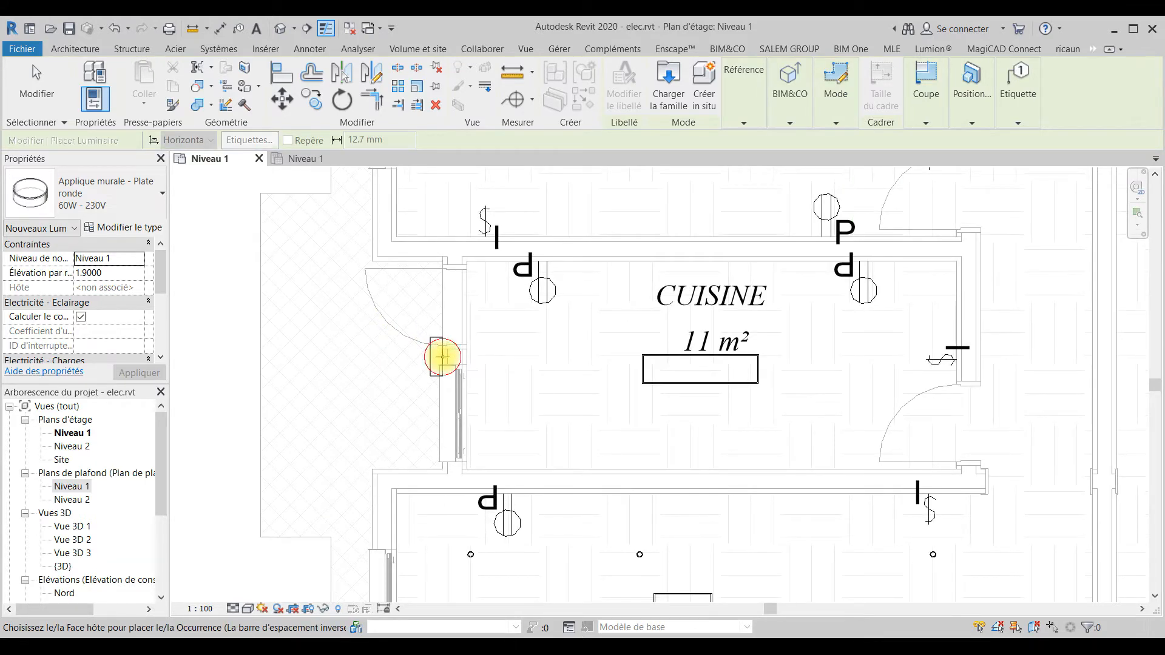
{"action": "left_click", "coordinate": [442, 357]}
Place a 60W - 230V round wall light on CH3's exterior wall beside its outside door and finish placing luminaires.
{"action": "scroll", "coordinate": [428, 301], "scroll_direction": "down", "scroll_amount": 2}
{"action": "scroll", "coordinate": [320, 315], "scroll_direction": "down", "scroll_amount": 3}
{"action": "scroll", "coordinate": [263, 426], "scroll_direction": "up", "scroll_amount": 5}
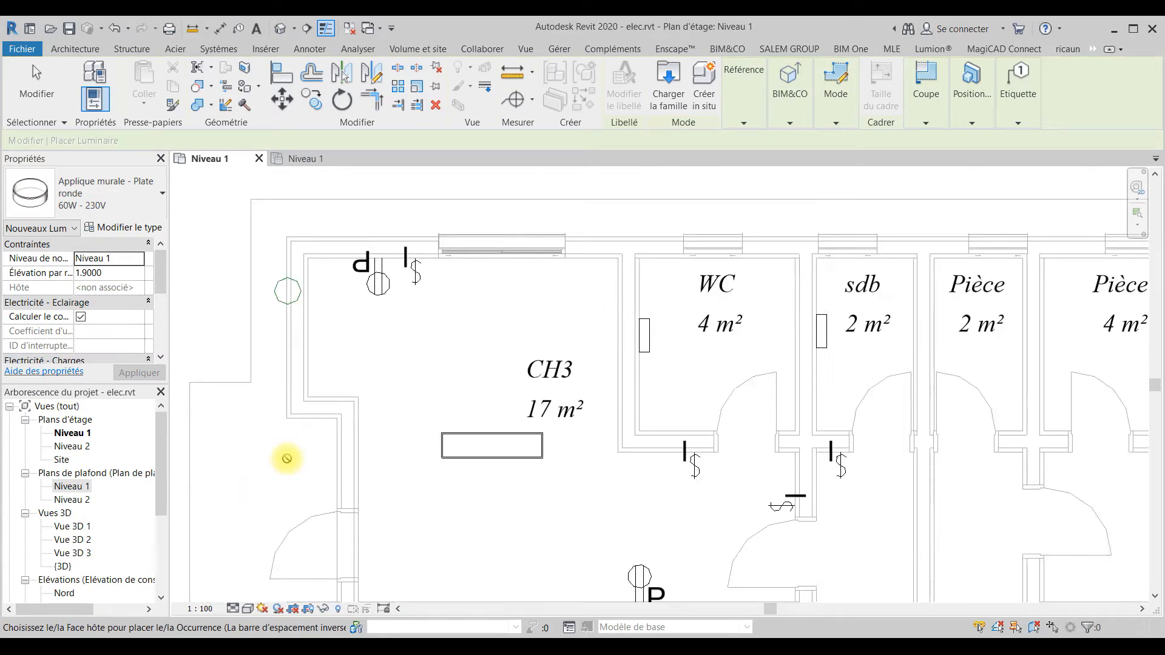
{"action": "middle_click_drag", "start_coordinate": [347, 481], "coordinate": [455, 381]}
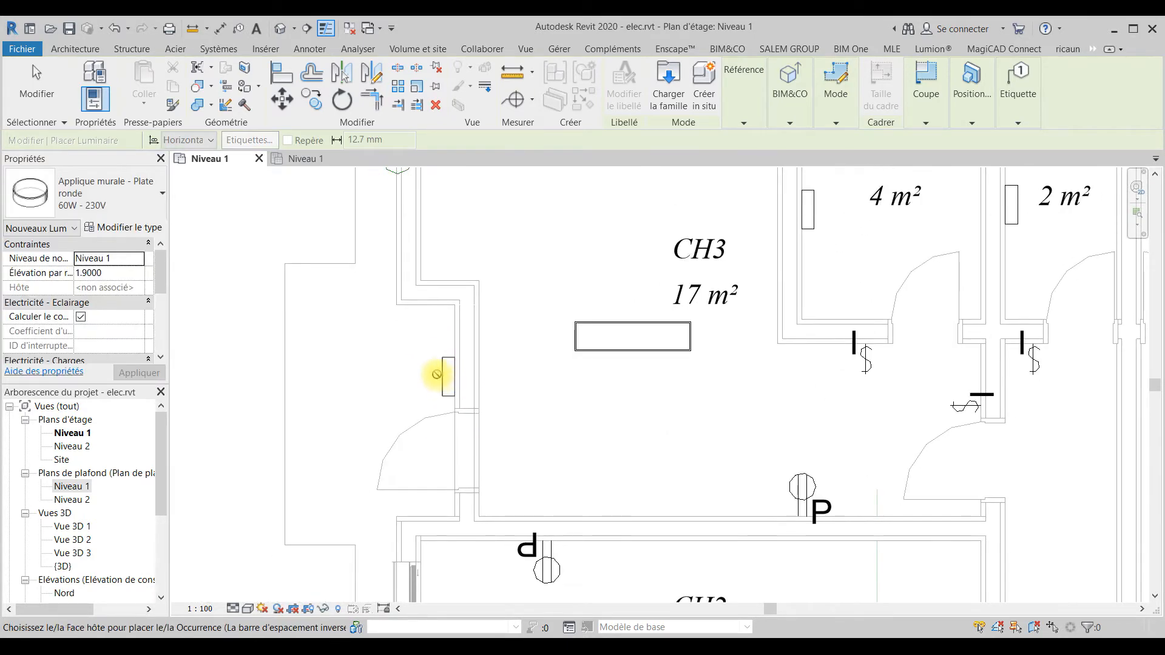
{"action": "left_click", "coordinate": [455, 378]}
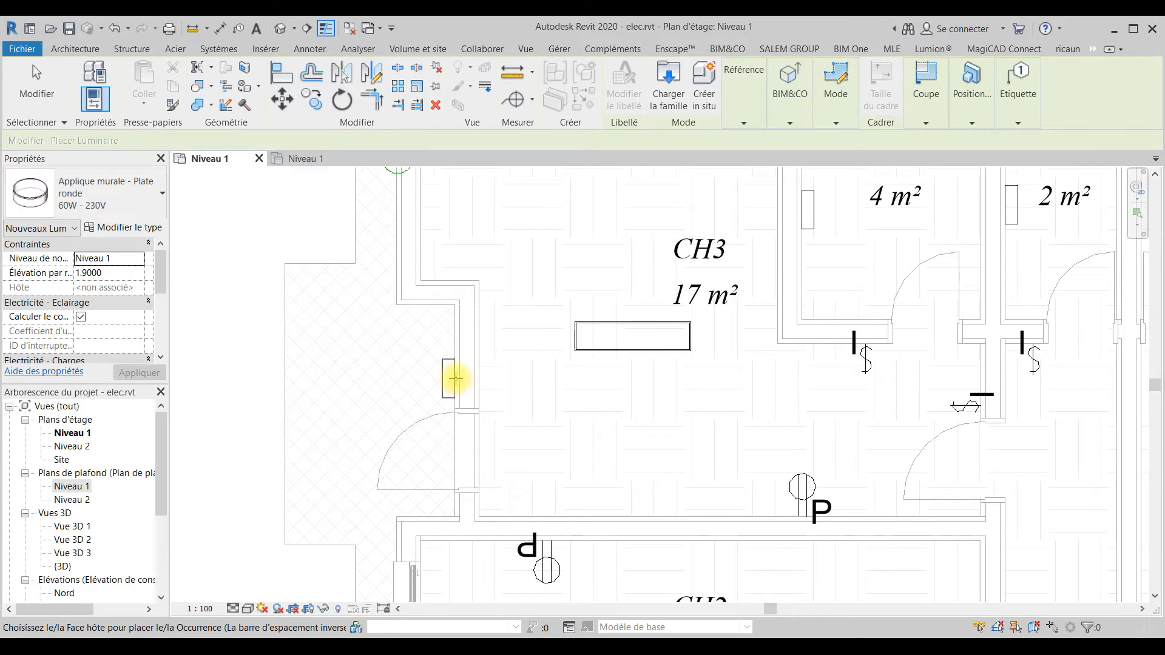
{"action": "scroll", "coordinate": [389, 328], "scroll_direction": "down", "scroll_amount": 5}
{"action": "scroll", "coordinate": [340, 372], "scroll_direction": "up", "scroll_amount": 5}
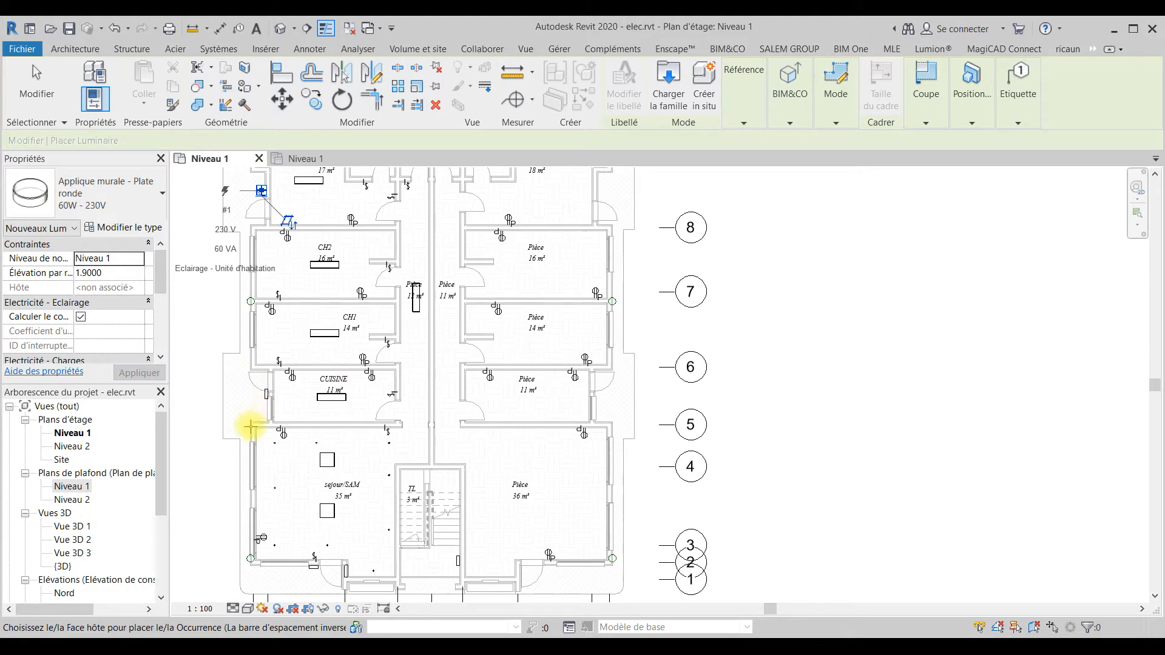
{"action": "mouse_move", "coordinate": [351, 463]}
{"action": "middle_mouse_down"}
{"action": "mouse_move", "coordinate": [364, 390]}
{"action": "mouse_move", "coordinate": [348, 380]}
{"action": "mouse_move", "coordinate": [359, 432]}
{"action": "middle_mouse_up"}
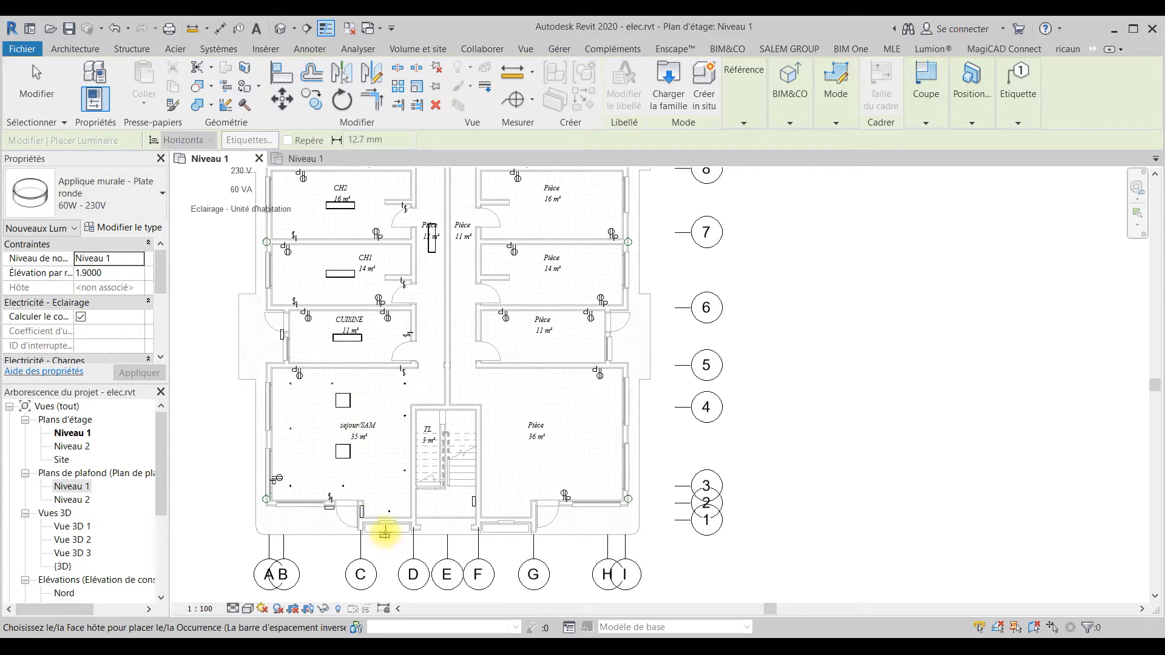
{"action": "key", "text": "Escape"}
{"action": "scroll", "coordinate": [380, 528], "scroll_direction": "up", "scroll_amount": 4}
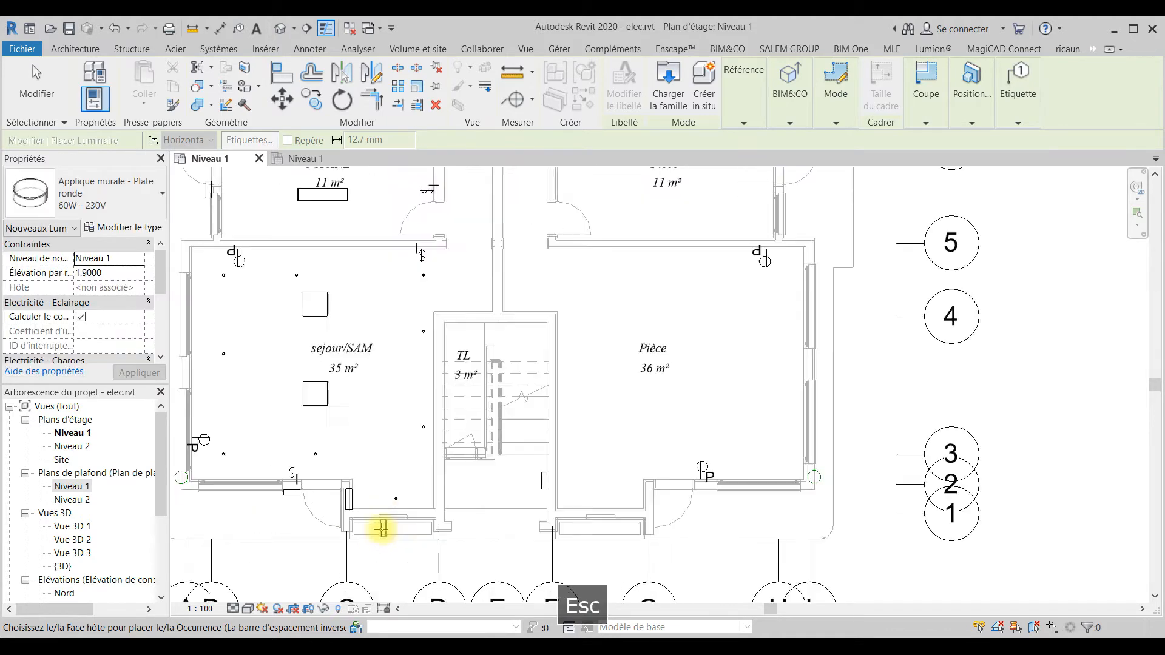
{"action": "key", "text": "Escape"}
{"action": "scroll", "coordinate": [395, 523], "scroll_direction": "down", "scroll_amount": 4}
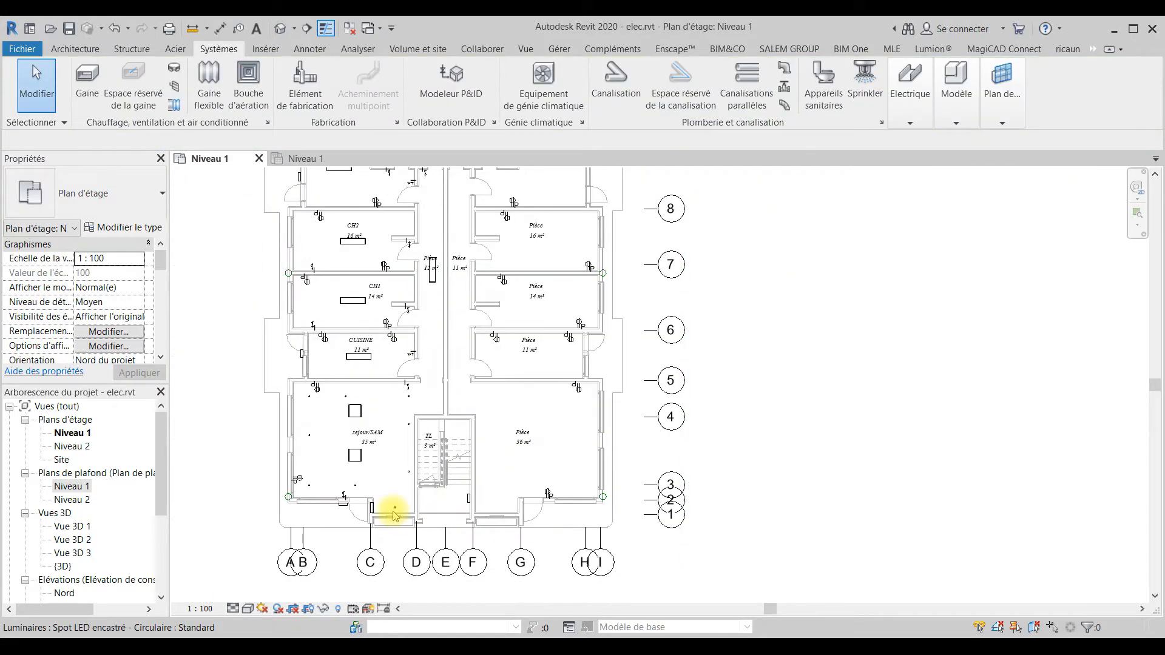
Start placing an architectural component using the CU-KS30NKUA type of the Mini-Split Panasonic Cooling-Outdoor family.
{"action": "middle_click_drag", "start_coordinate": [304, 359], "coordinate": [318, 450]}
{"action": "key", "text": "Escape"}
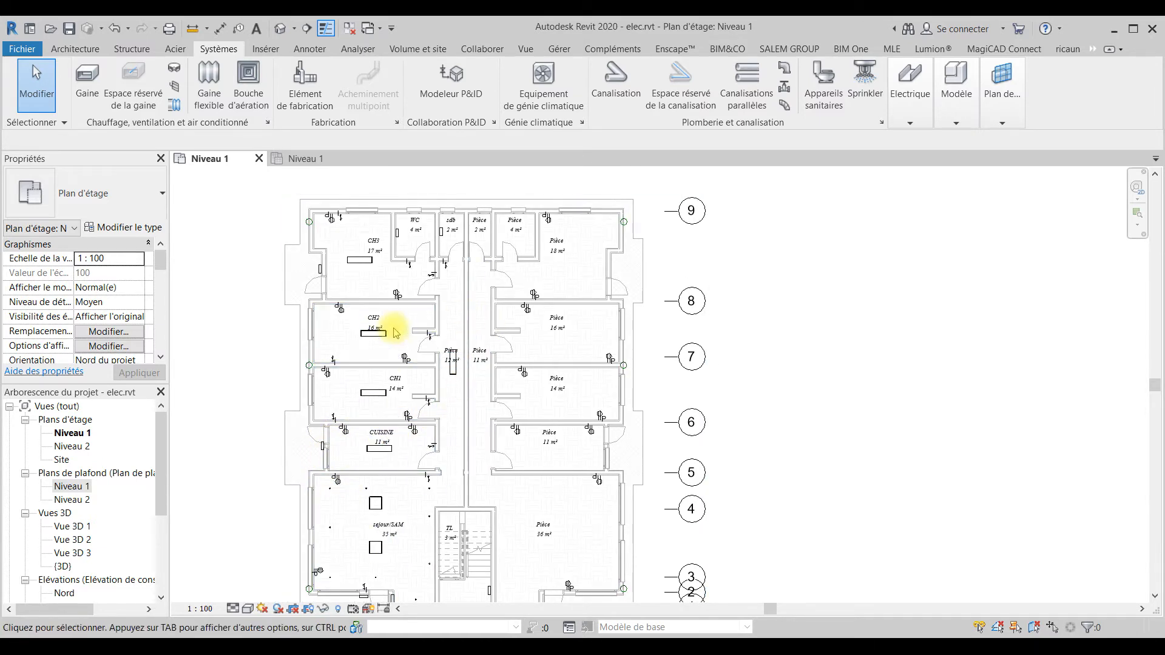
{"action": "scroll", "coordinate": [346, 326], "scroll_direction": "up", "scroll_amount": 4}
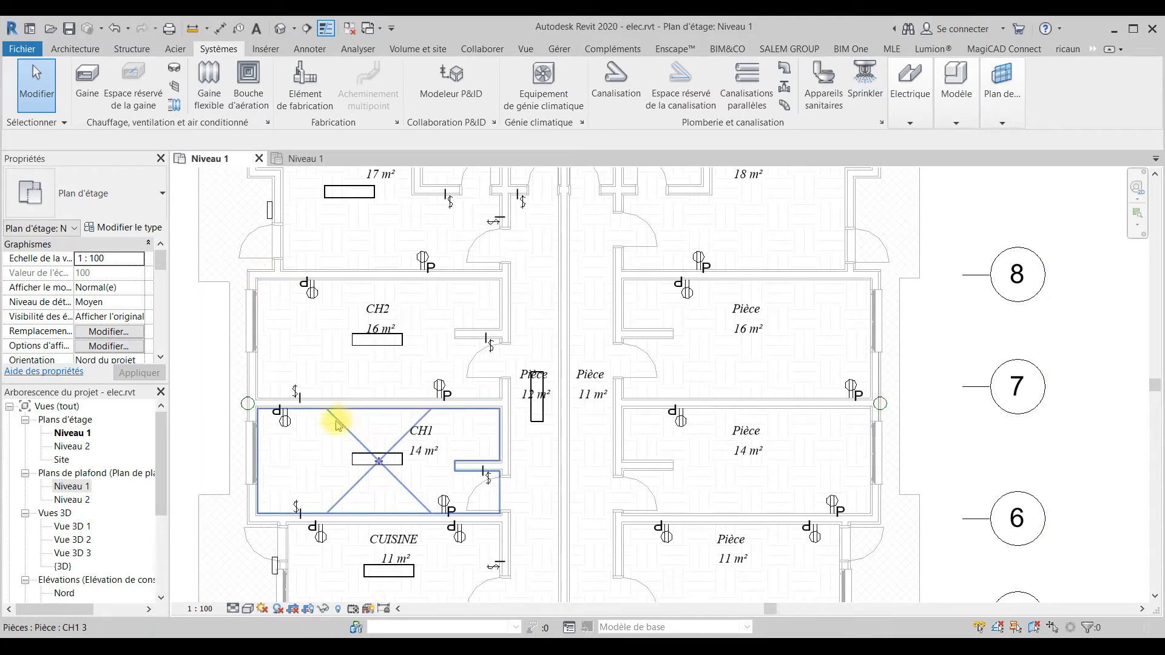
{"action": "left_click", "coordinate": [78, 50]}
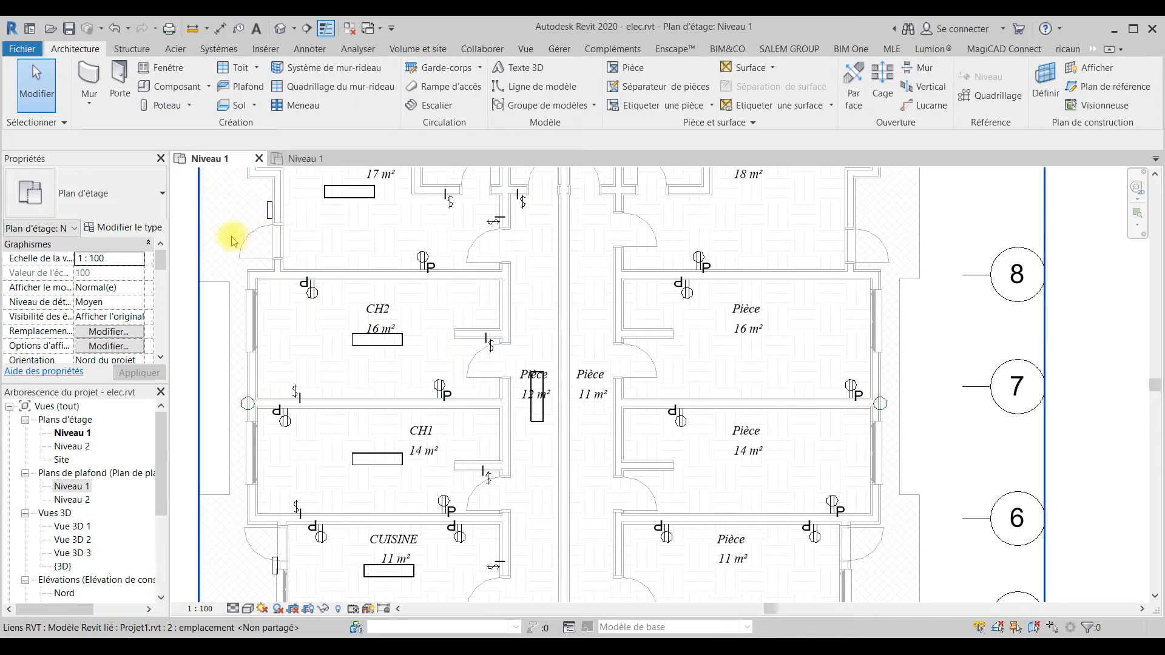
{"action": "left_click", "coordinate": [176, 88]}
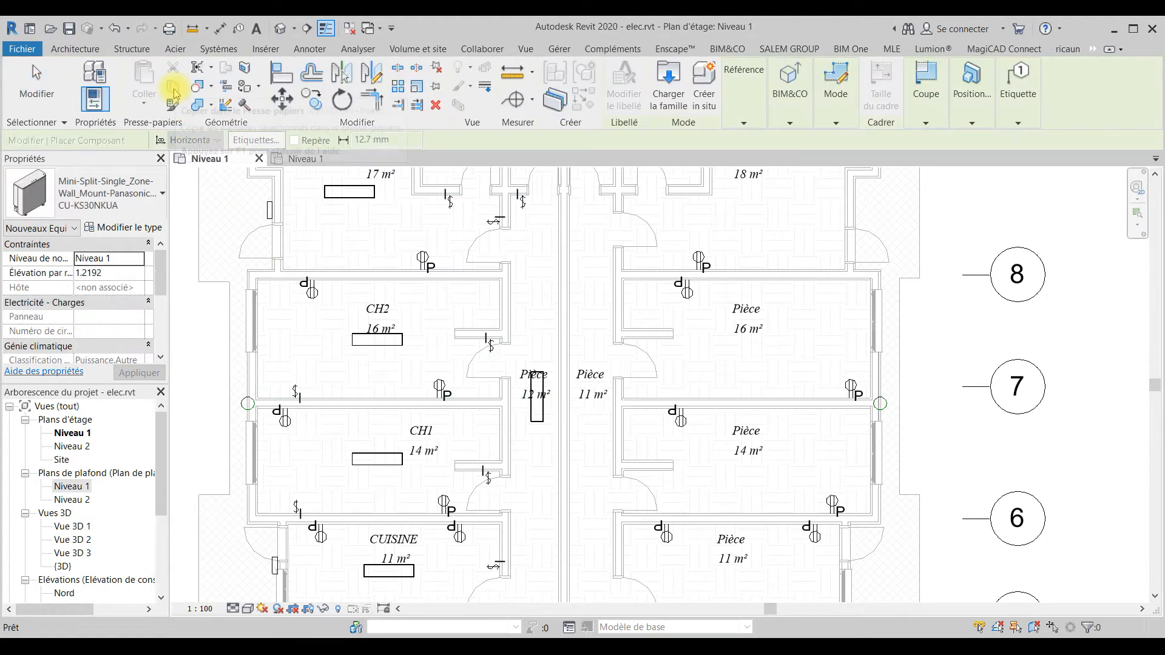
{"action": "left_click", "coordinate": [121, 194]}
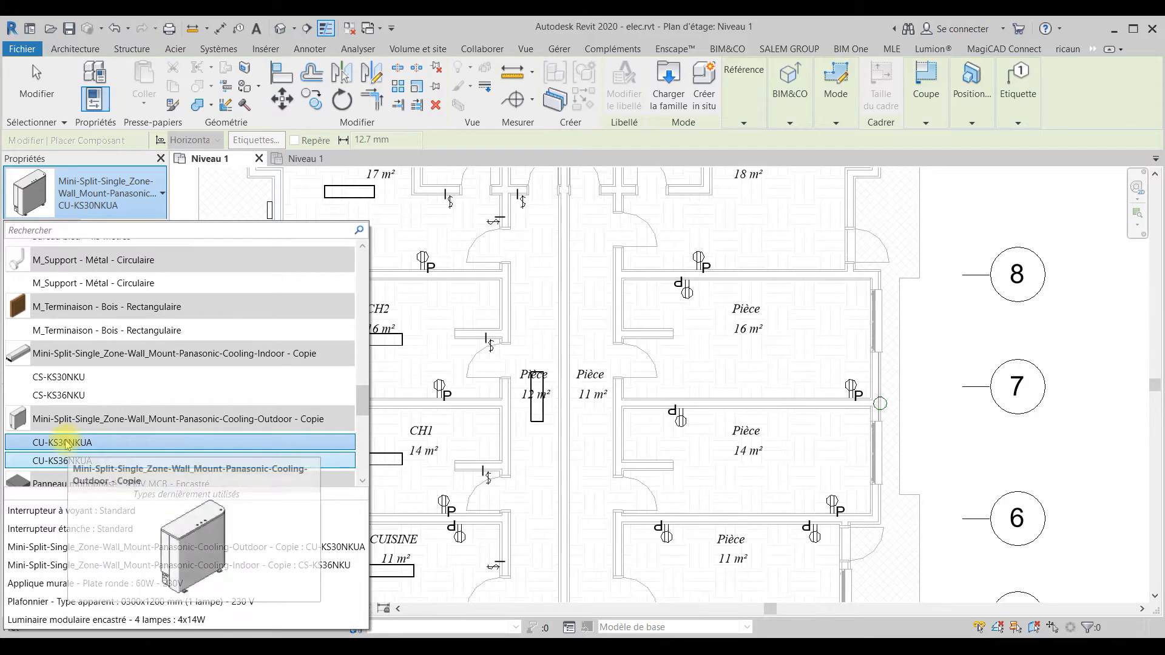
{"action": "scroll", "coordinate": [72, 443], "scroll_direction": "down", "scroll_amount": 1}
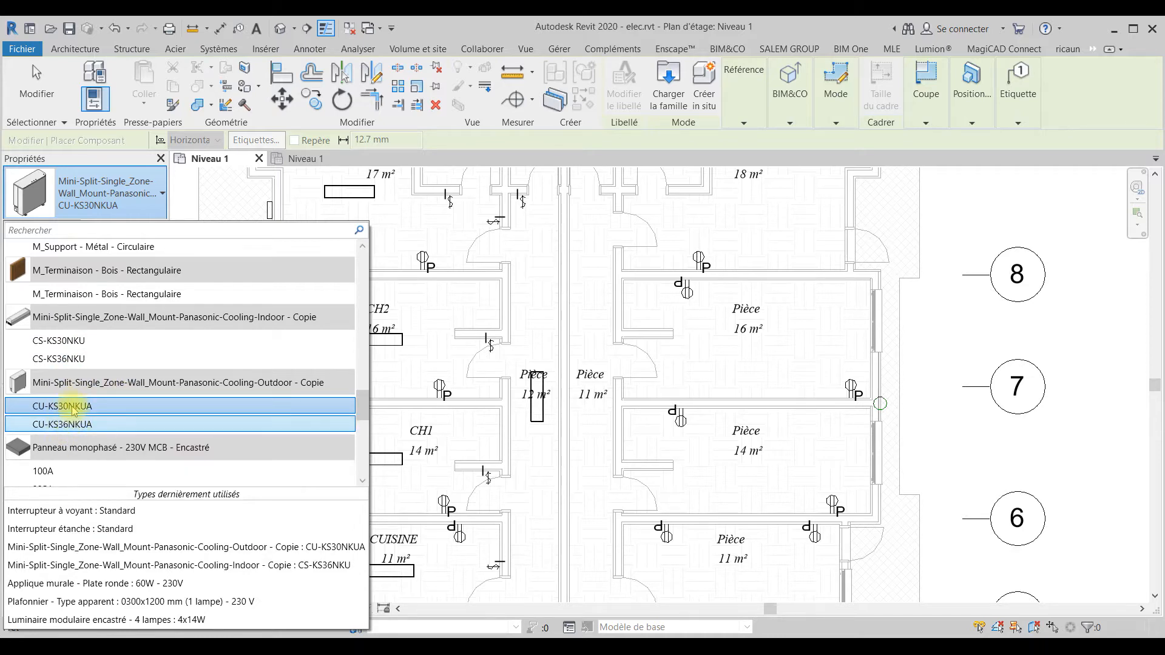
{"action": "left_click", "coordinate": [73, 406]}
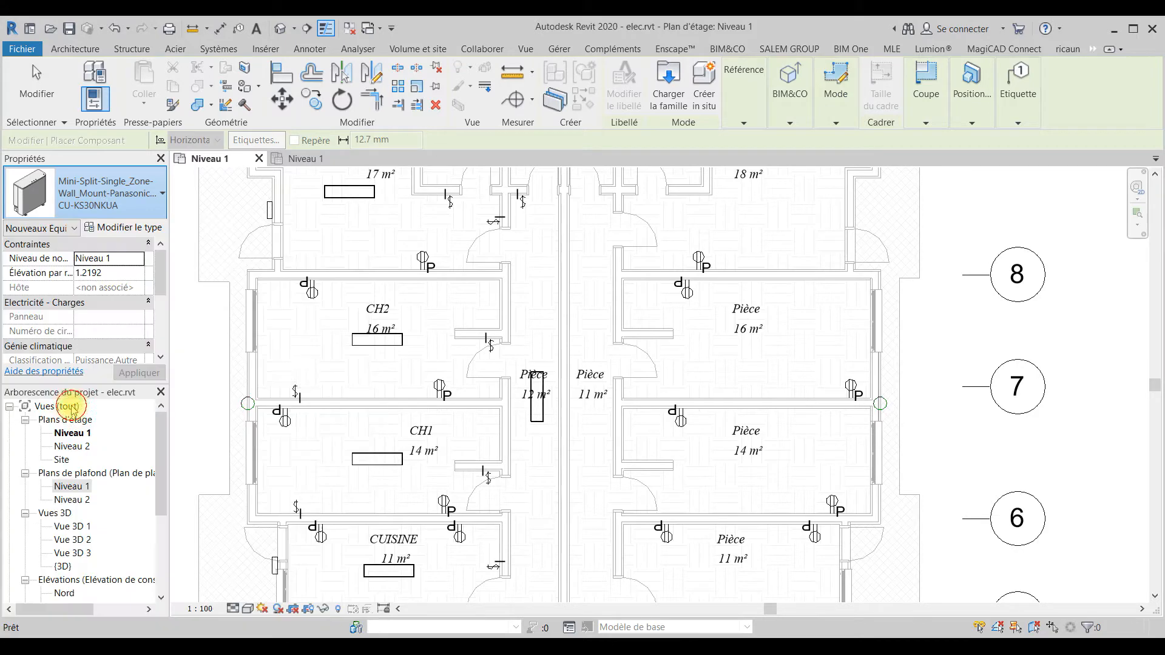
Try hosting the outdoor unit on a vertical face, and set its placement to the Niveau 1 work plane instead.
{"action": "middle_click_drag", "start_coordinate": [434, 416], "coordinate": [679, 405]}
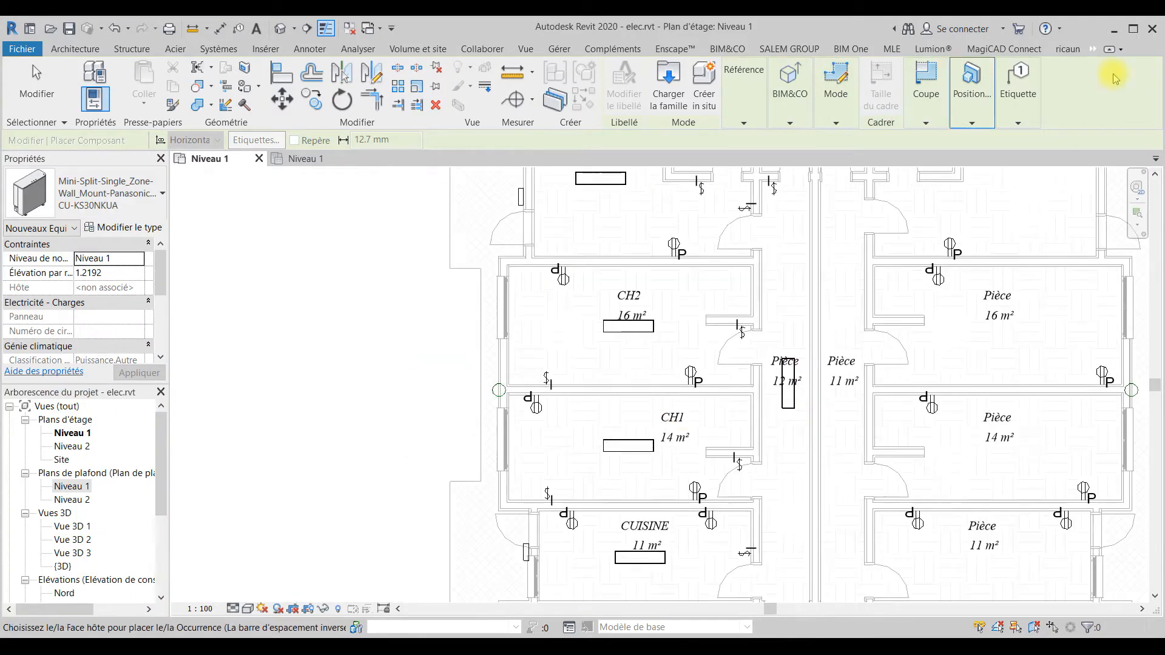
{"action": "left_click", "coordinate": [967, 107]}
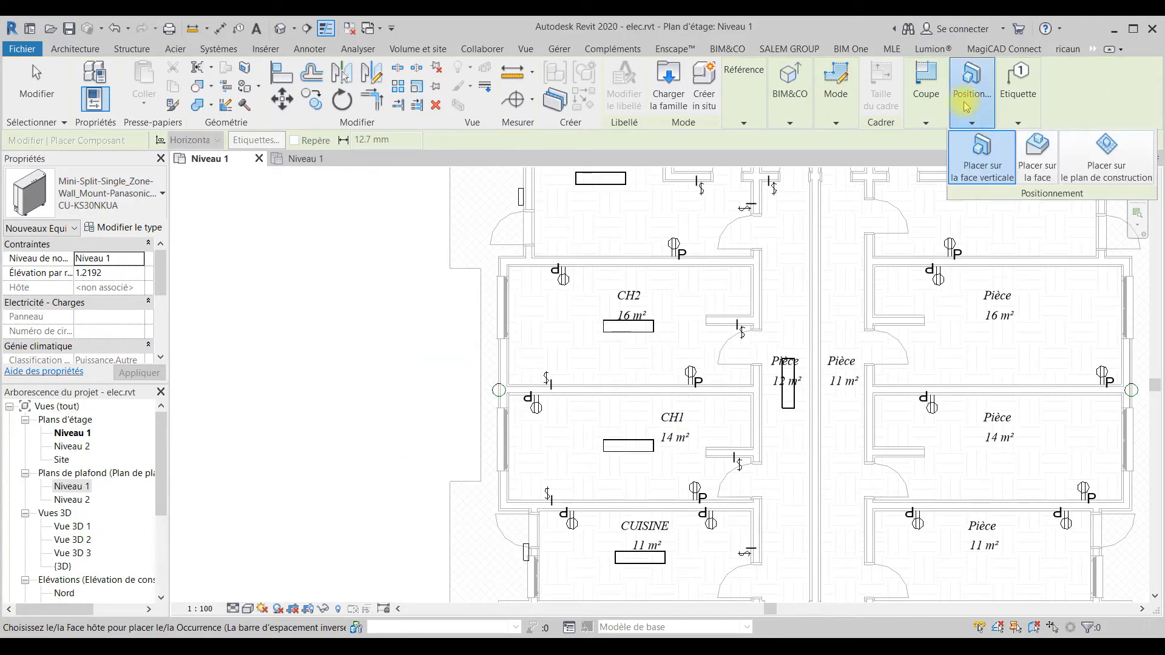
{"action": "left_click", "coordinate": [983, 171]}
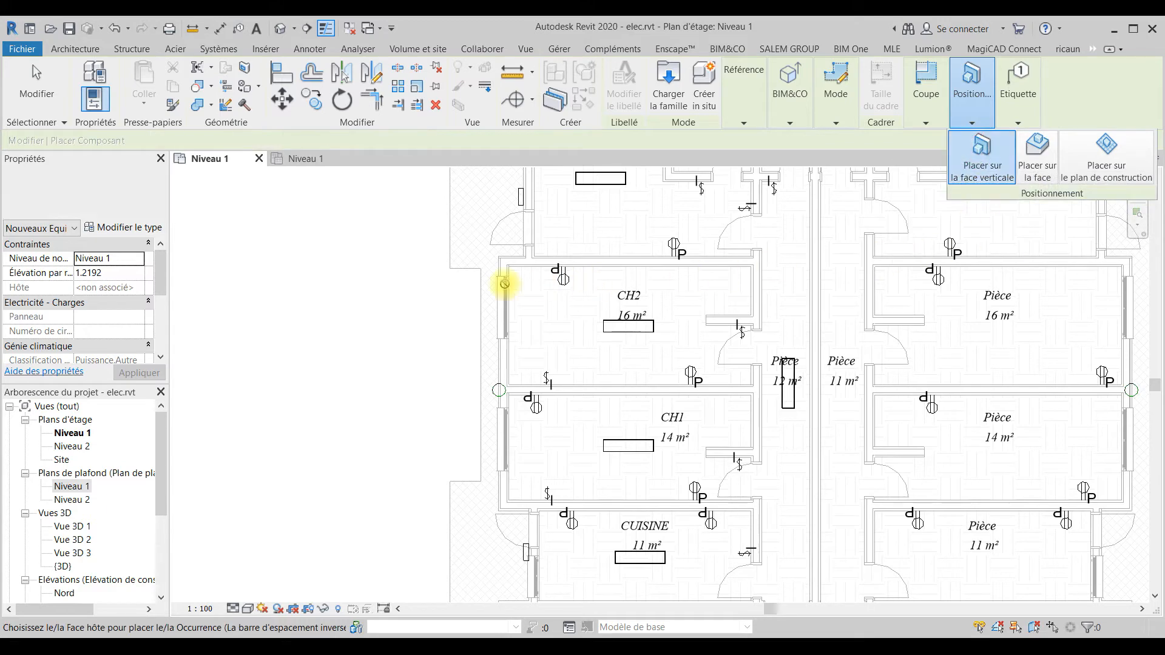
{"action": "middle_click_drag", "start_coordinate": [518, 241], "coordinate": [456, 404]}
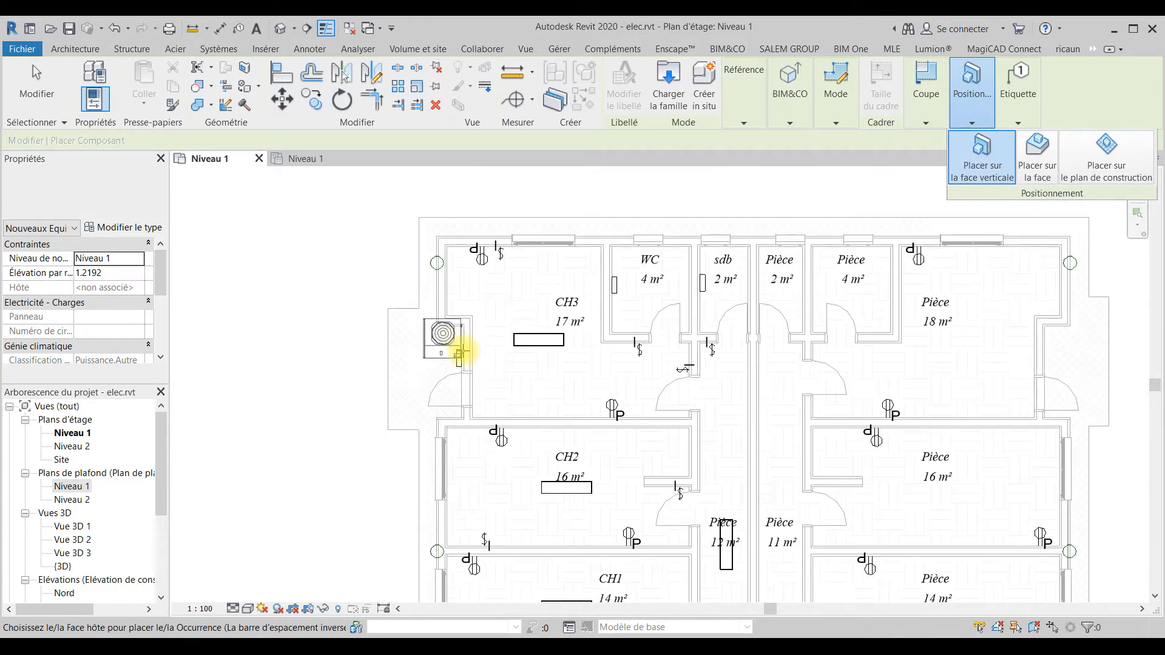
{"action": "left_click", "coordinate": [973, 118]}
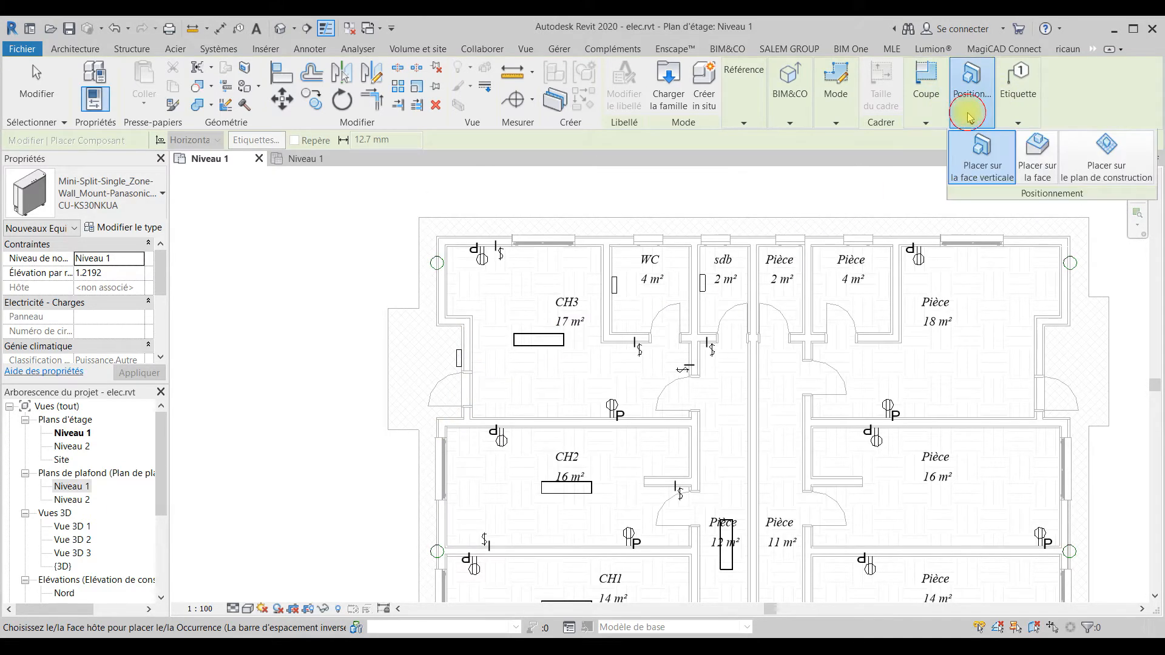
{"action": "left_click", "coordinate": [1120, 178]}
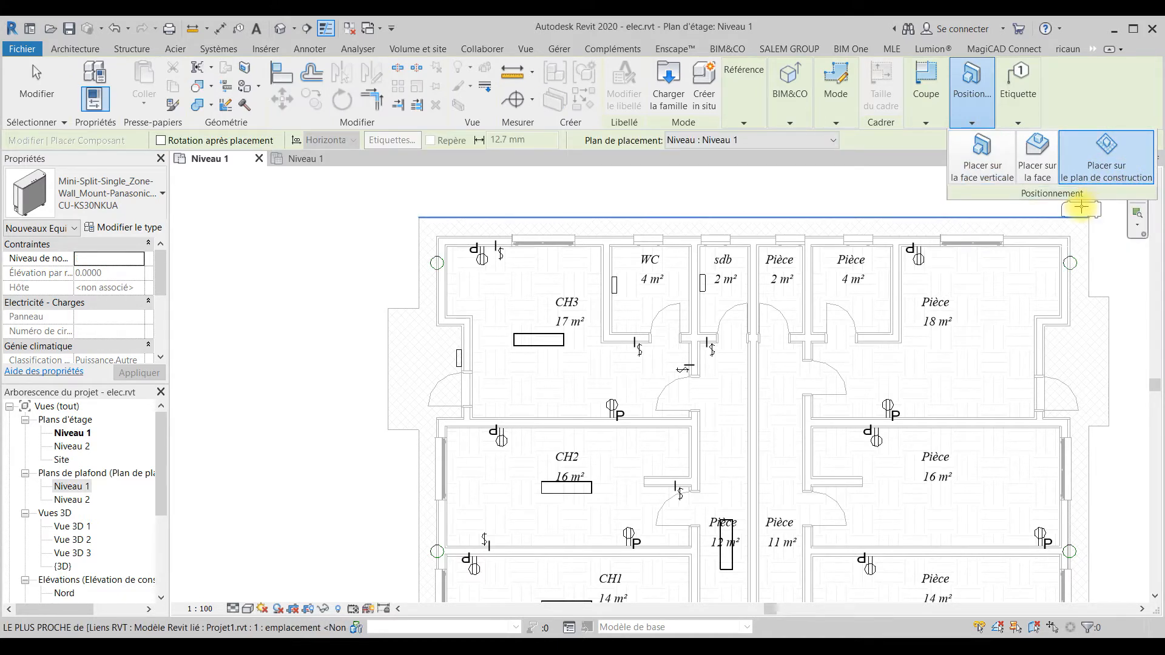
Rotate the CU-KS30NKUA outdoor unit parallel to the facade and place it outside CH3 against the wall between its corner and the recess.
{"action": "middle_click_drag", "start_coordinate": [445, 402], "coordinate": [447, 303]}
{"action": "key", "text": "space"}
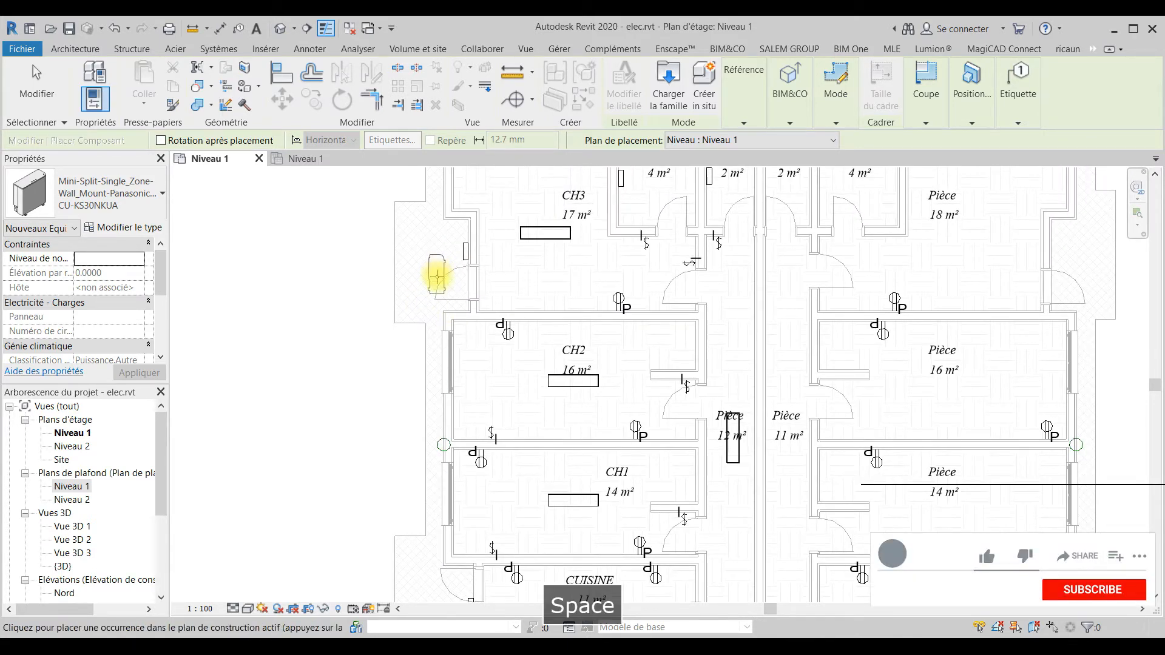
{"action": "middle_click_drag", "start_coordinate": [431, 376], "coordinate": [453, 439]}
{"action": "scroll", "coordinate": [438, 368], "scroll_direction": "up", "scroll_amount": 2}
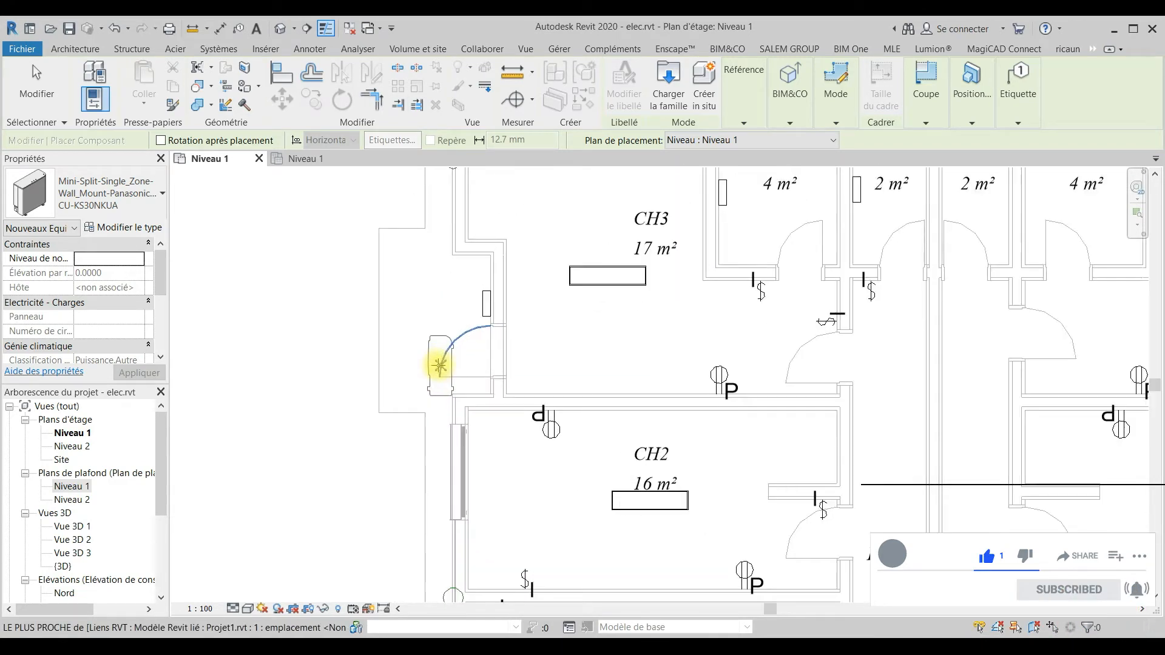
{"action": "scroll", "coordinate": [437, 366], "scroll_direction": "down", "scroll_amount": 4}
{"action": "middle_click_drag", "start_coordinate": [518, 499], "coordinate": [470, 252]}
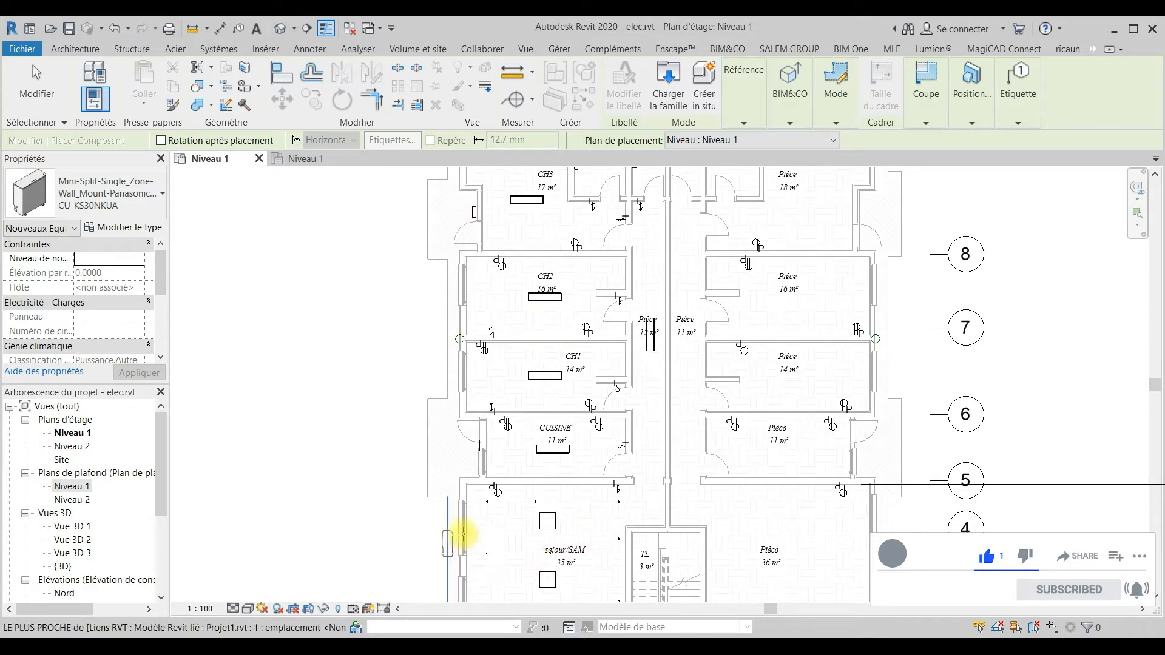
{"action": "left_click", "coordinate": [483, 453]}
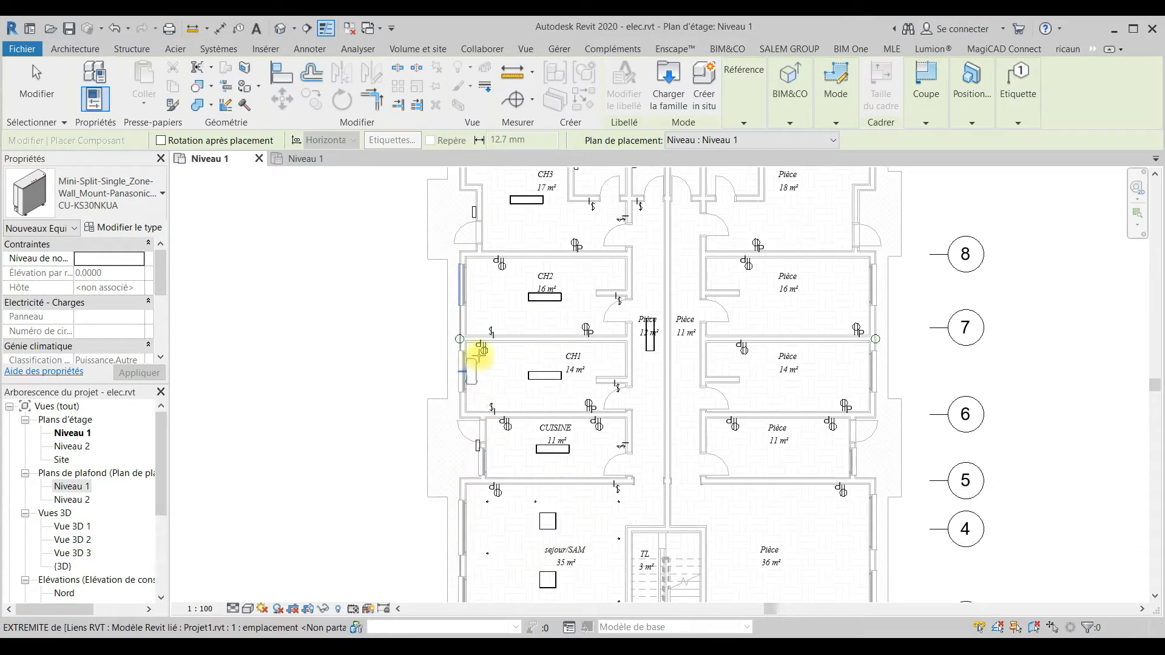
{"action": "middle_click_drag", "start_coordinate": [582, 526], "coordinate": [555, 554]}
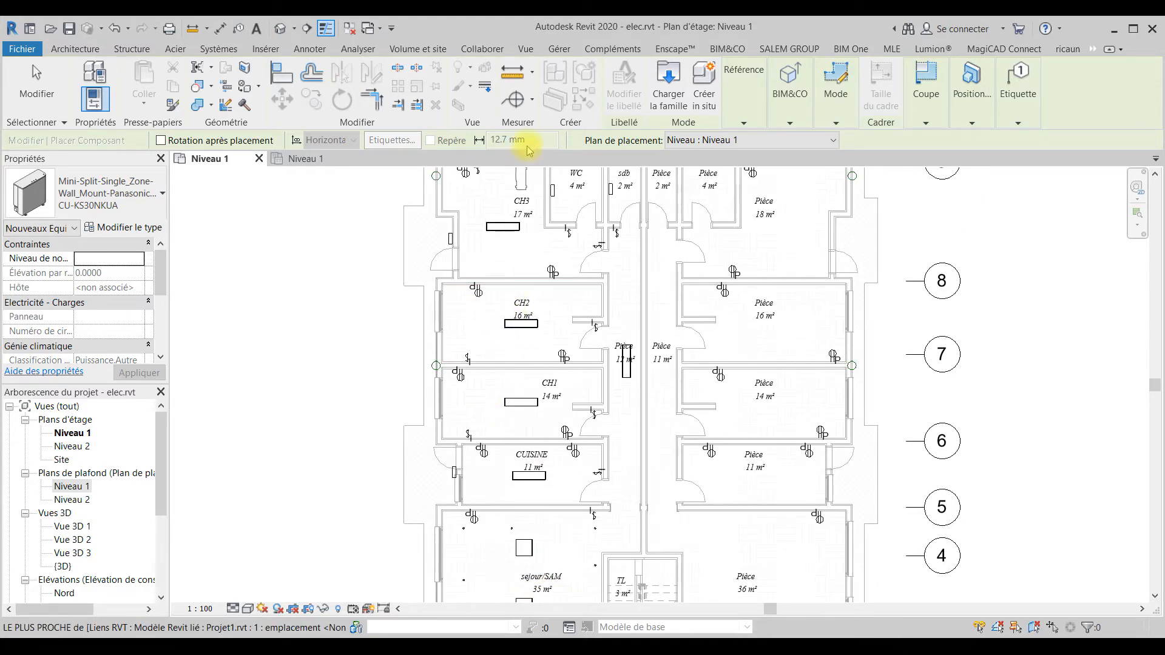
{"action": "middle_click_drag", "start_coordinate": [439, 320], "coordinate": [463, 428]}
{"action": "scroll", "coordinate": [455, 333], "scroll_direction": "up", "scroll_amount": 6}
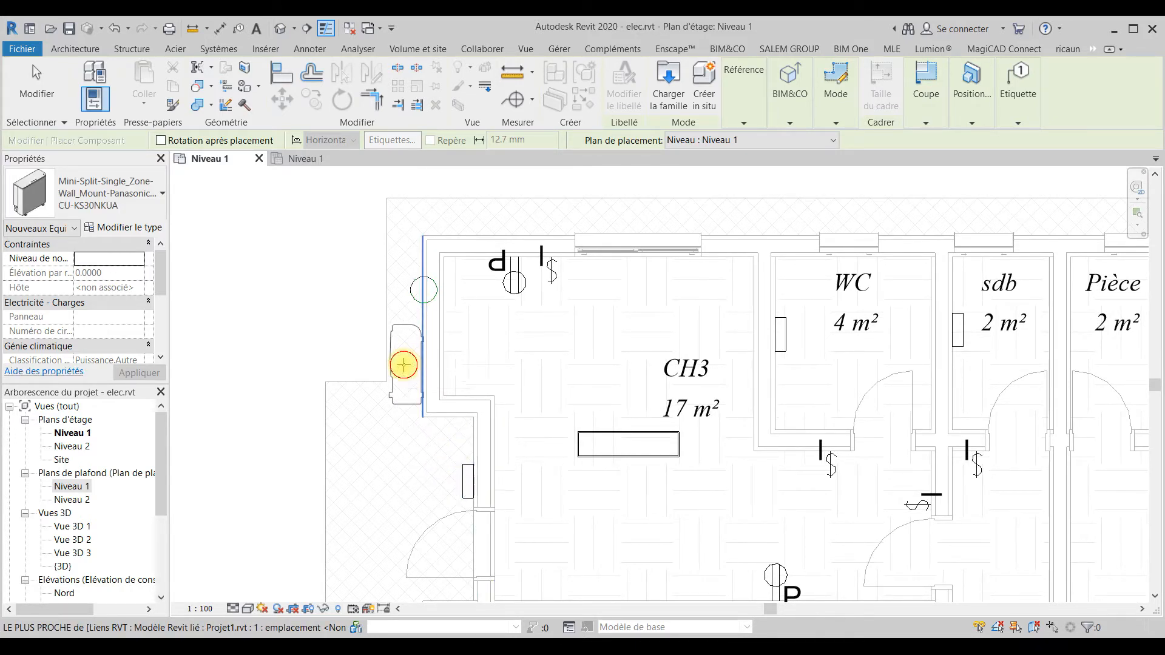
{"action": "left_click", "coordinate": [403, 365]}
Place a CU-KS30NKUA outdoor unit against CH2's exterior wall between its window and grid 7.
{"action": "scroll", "coordinate": [447, 333], "scroll_direction": "down", "scroll_amount": 4}
{"action": "middle_click_drag", "start_coordinate": [482, 458], "coordinate": [414, 267]}
{"action": "scroll", "coordinate": [404, 336], "scroll_direction": "up", "scroll_amount": 3}
{"action": "left_click", "coordinate": [383, 425]}
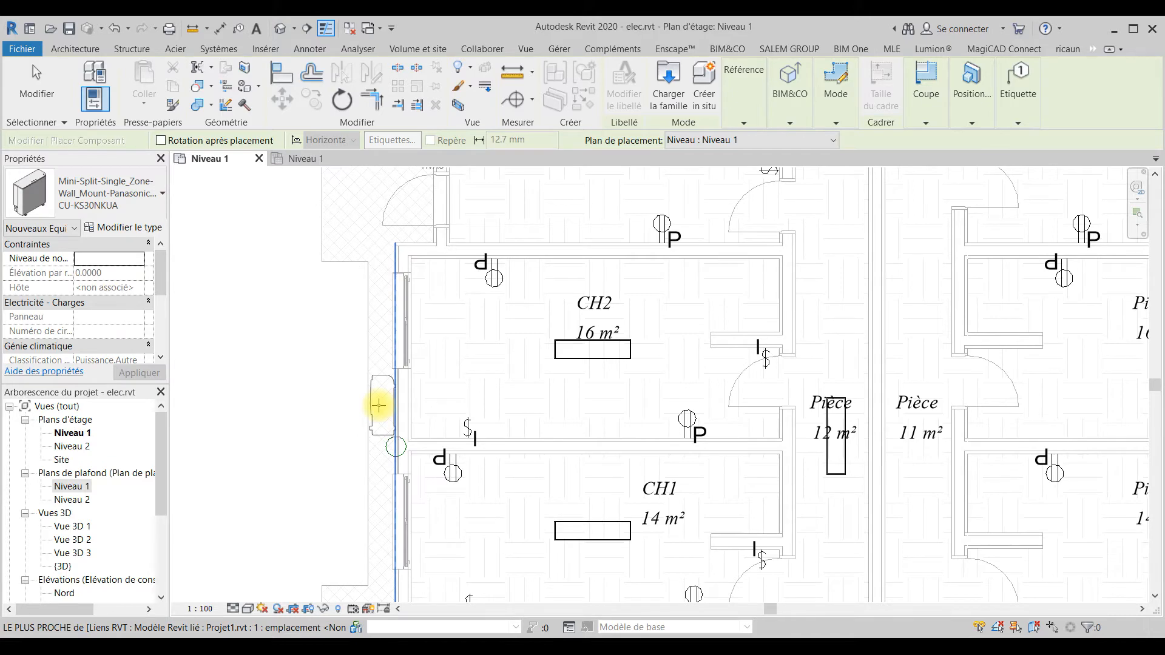
{"action": "left_click", "coordinate": [379, 405]}
Place a CU-KS30NKUA outdoor unit against CH1's exterior wall between its window and CUISINE's outside door.
{"action": "scroll", "coordinate": [378, 405], "scroll_direction": "down", "scroll_amount": 3}
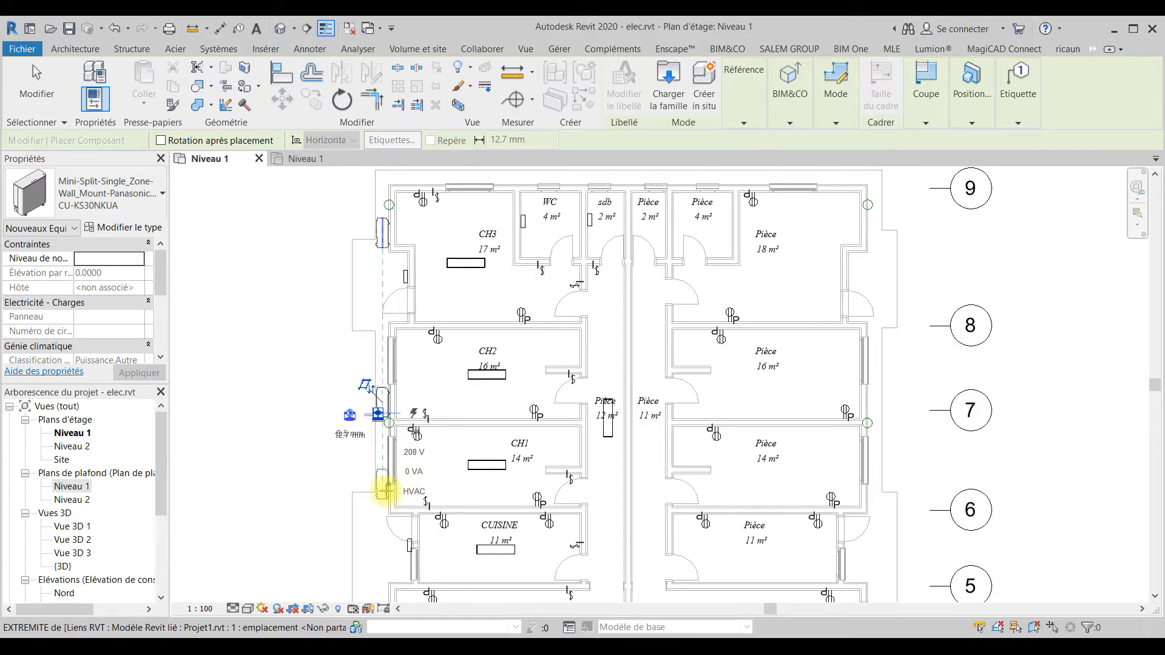
{"action": "scroll", "coordinate": [384, 490], "scroll_direction": "up", "scroll_amount": 6}
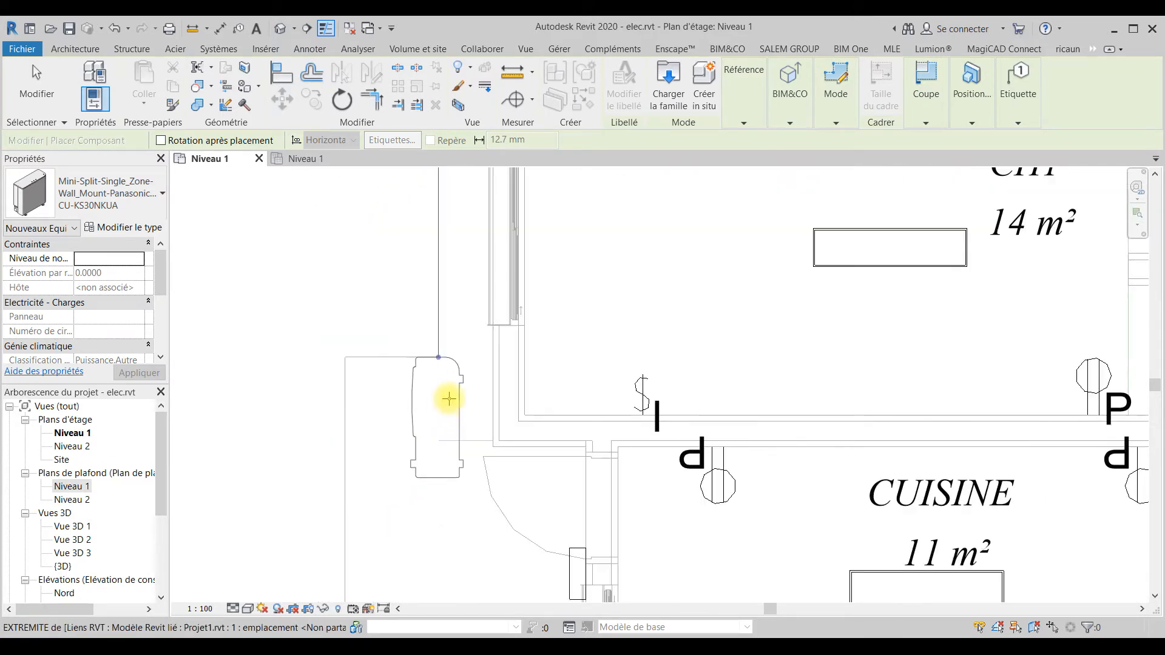
{"action": "left_click", "coordinate": [466, 374]}
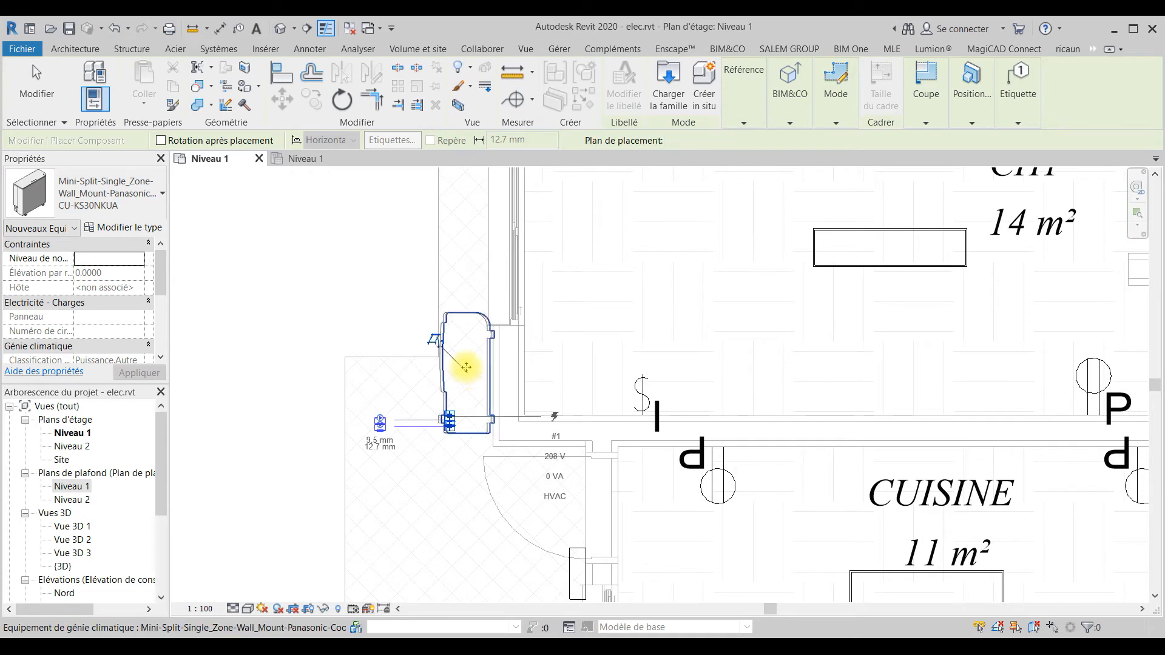
Place a CU-KS30NKUA outdoor unit against the sejour/SAM side facade at the window nearest grid A, and end component placement.
{"action": "scroll", "coordinate": [466, 367], "scroll_direction": "down", "scroll_amount": 3}
{"action": "middle_click_drag", "start_coordinate": [512, 473], "coordinate": [430, 205]}
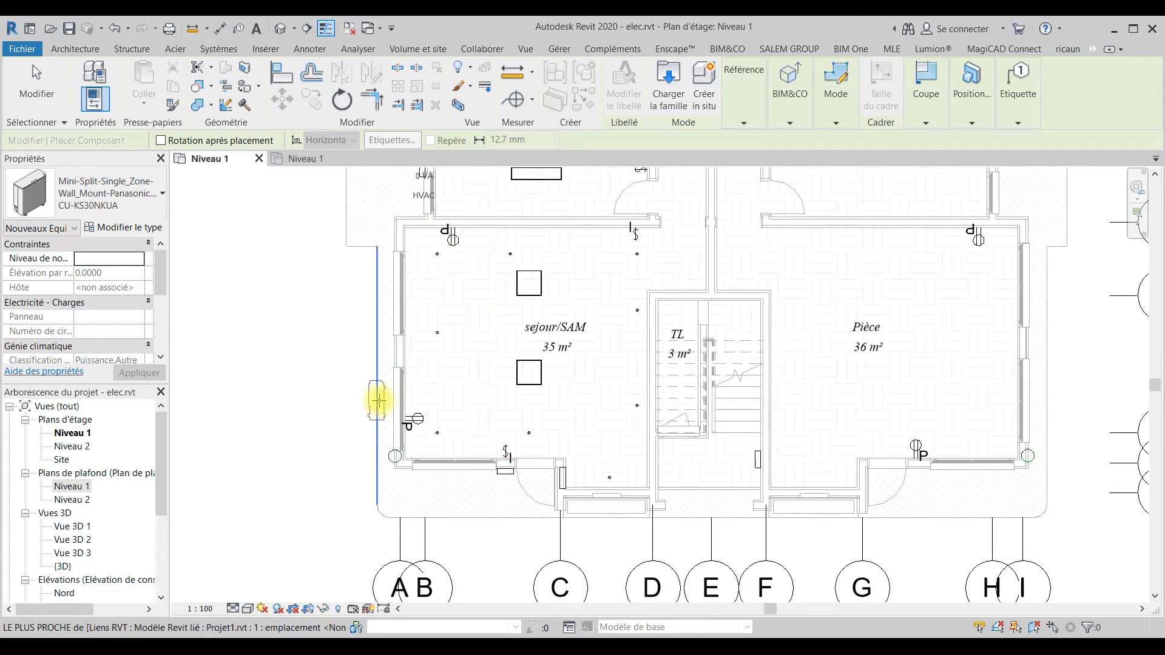
{"action": "scroll", "coordinate": [379, 400], "scroll_direction": "up", "scroll_amount": 2}
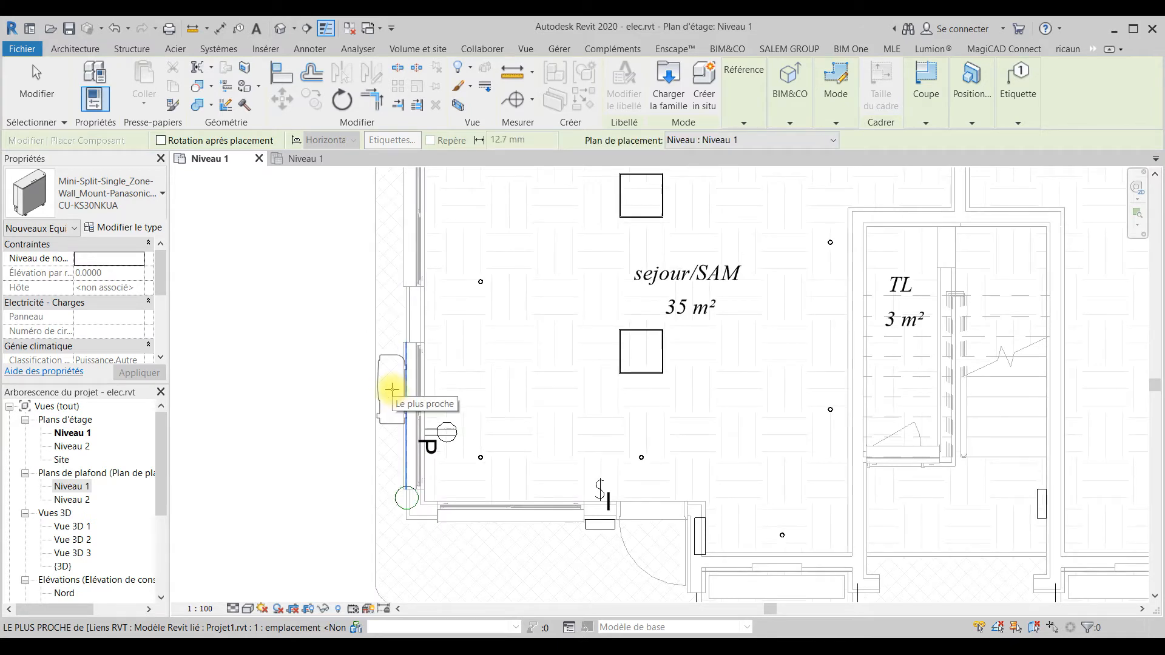
{"action": "left_click", "coordinate": [392, 388]}
{"action": "scroll", "coordinate": [394, 387], "scroll_direction": "down", "scroll_amount": 3}
{"action": "key", "text": "Escape"}
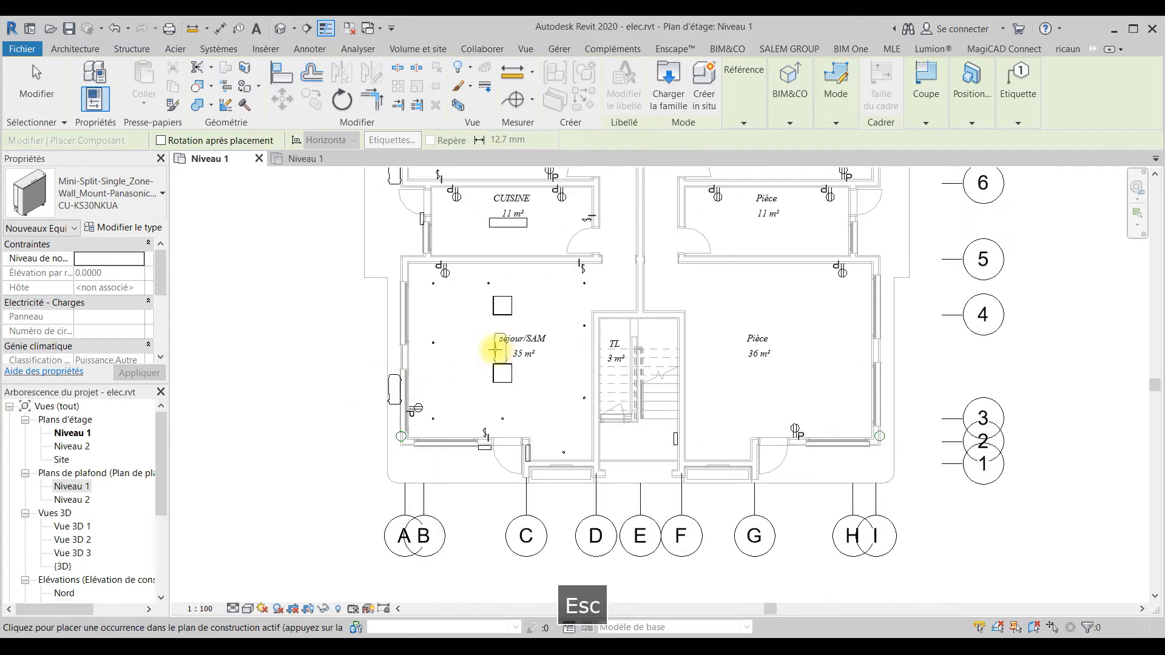
{"action": "middle_click_drag", "start_coordinate": [507, 348], "coordinate": [427, 464]}
{"action": "key", "text": "Escape"}
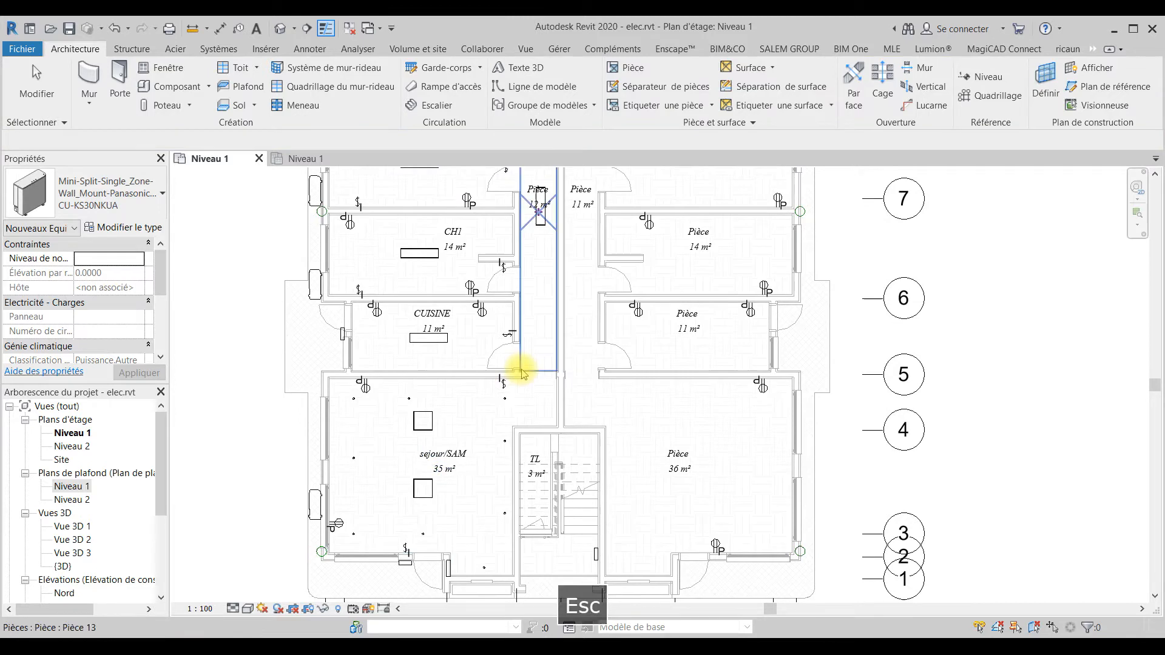
{"action": "key", "text": "Escape"}
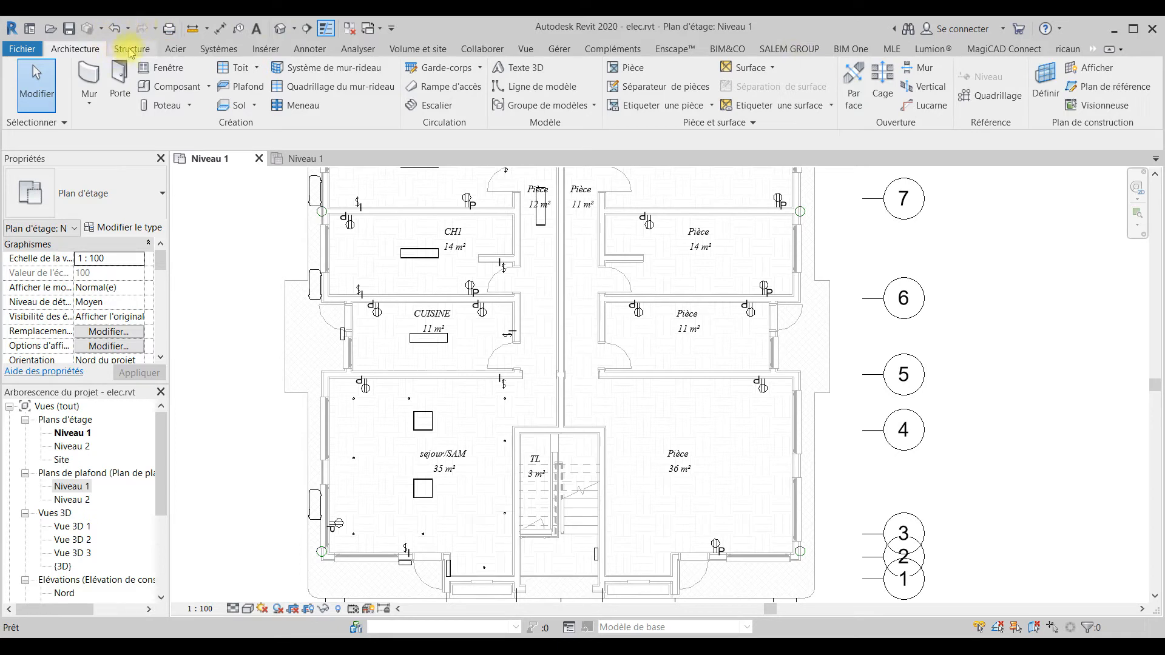
Start component placement and examine the loaded types for a junction box, including Boîte de raccordement simple circulaire.
{"action": "left_click", "coordinate": [199, 94]}
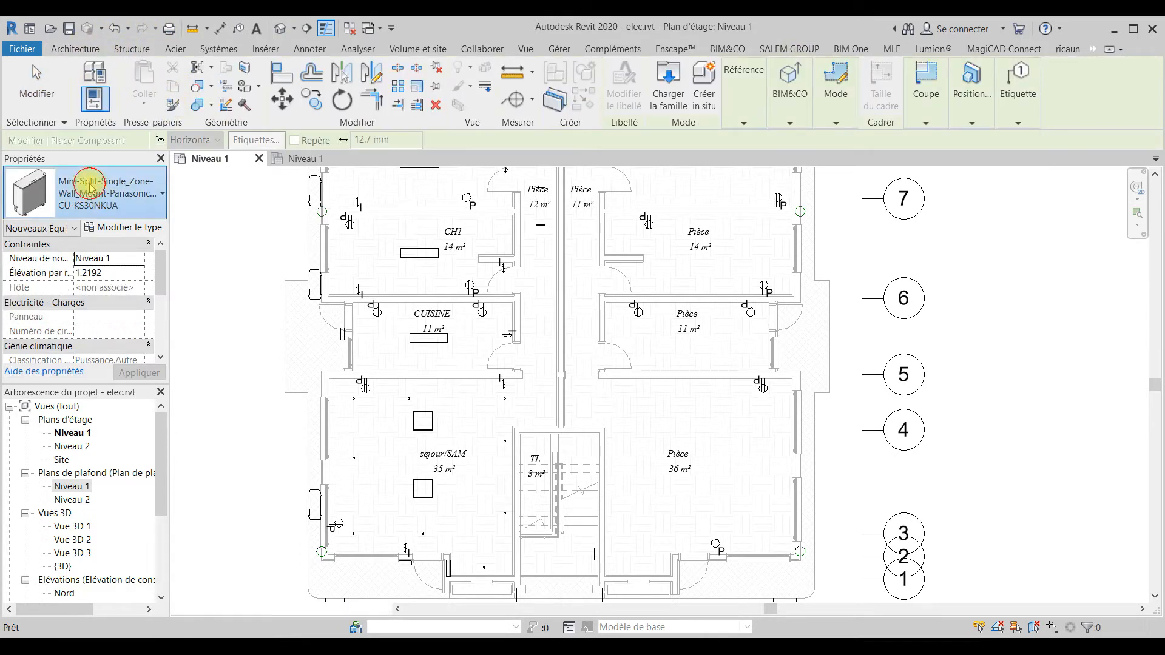
{"action": "left_click", "coordinate": [94, 190]}
{"action": "scroll", "coordinate": [170, 377], "scroll_direction": "up", "scroll_amount": 10}
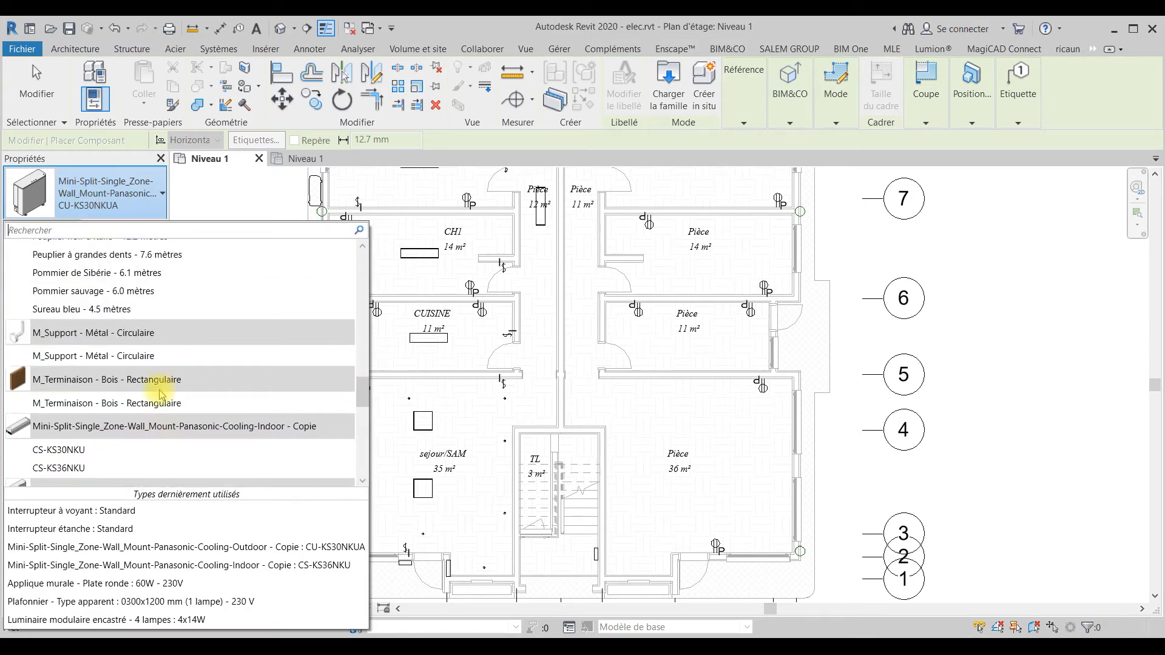
{"action": "scroll", "coordinate": [170, 377], "scroll_direction": "up", "scroll_amount": 10}
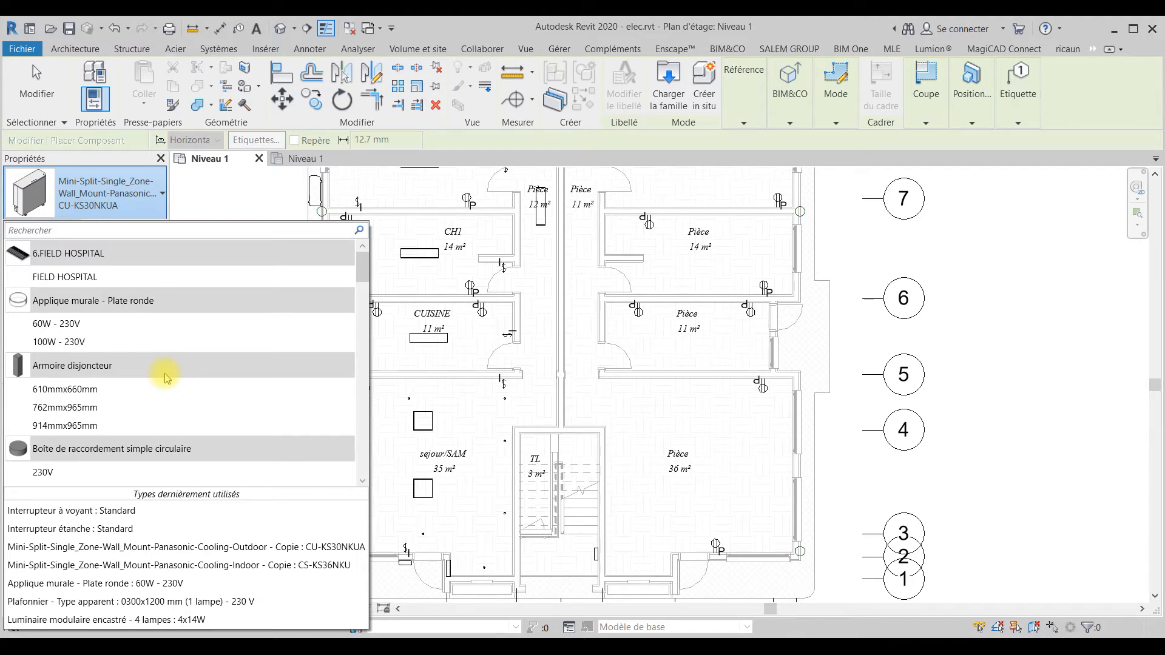
{"action": "scroll", "coordinate": [176, 378], "scroll_direction": "down", "scroll_amount": 1}
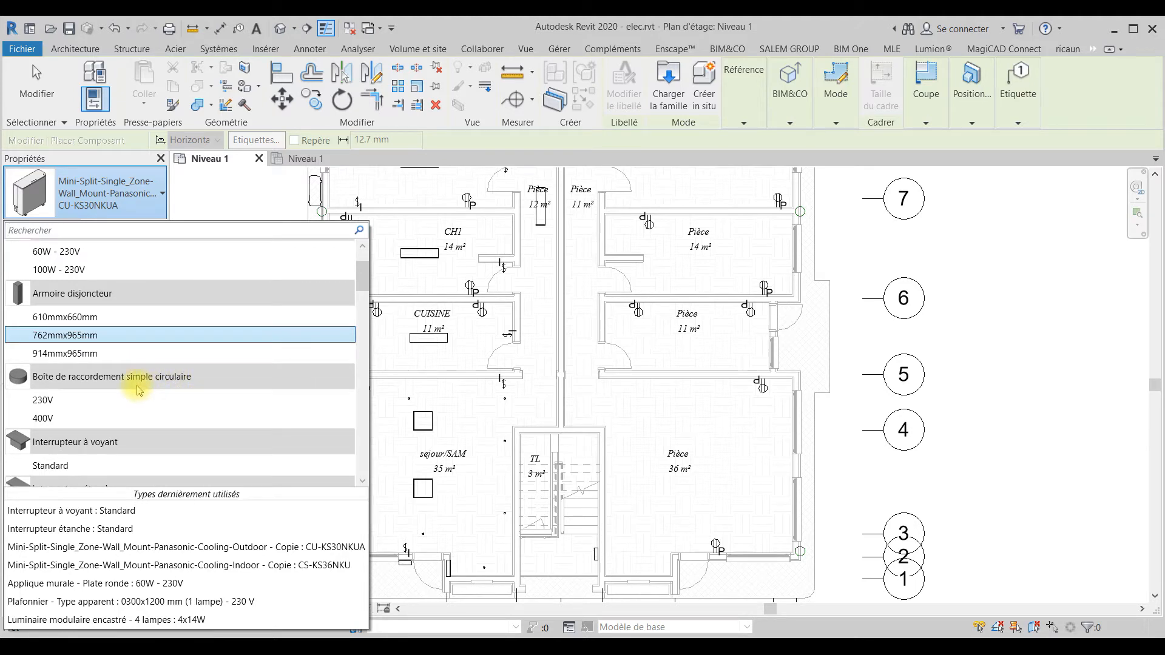
{"action": "scroll", "coordinate": [138, 390], "scroll_direction": "down", "scroll_amount": 2}
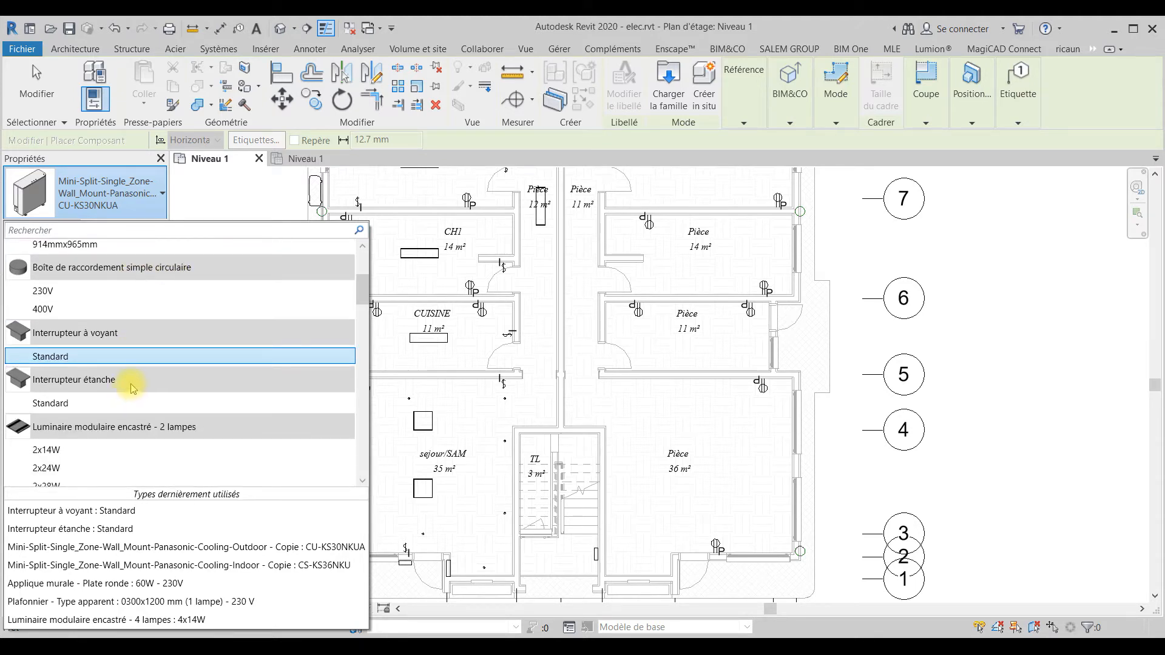
{"action": "scroll", "coordinate": [152, 388], "scroll_direction": "up", "scroll_amount": 1}
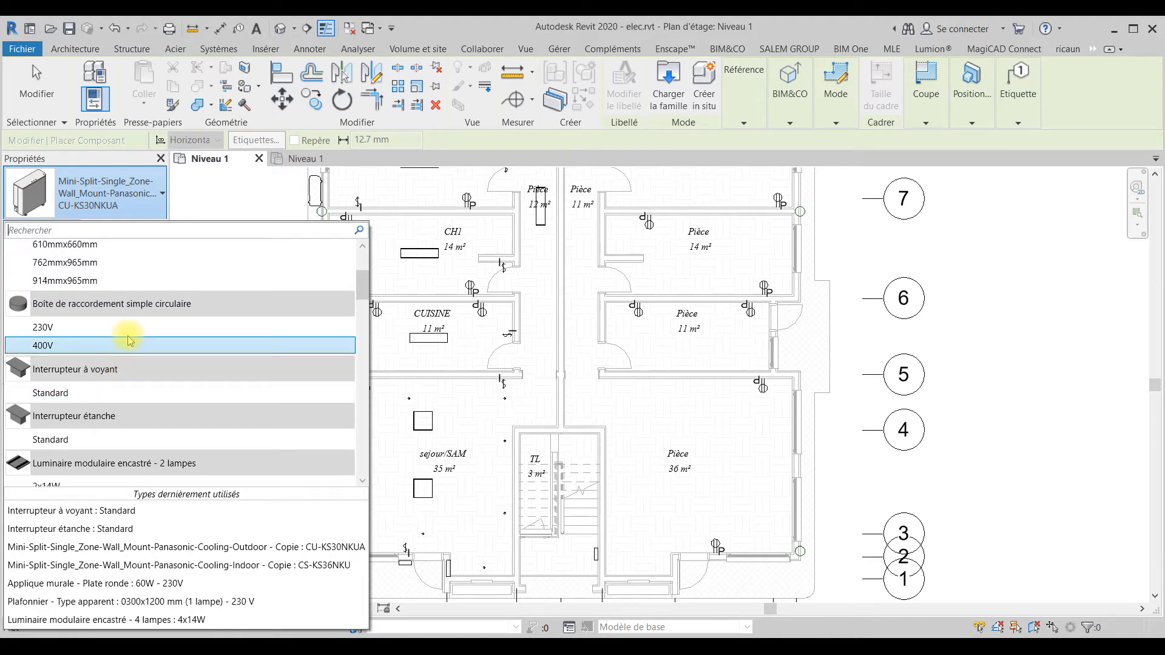
{"action": "mouse_move", "coordinate": [97, 330]}
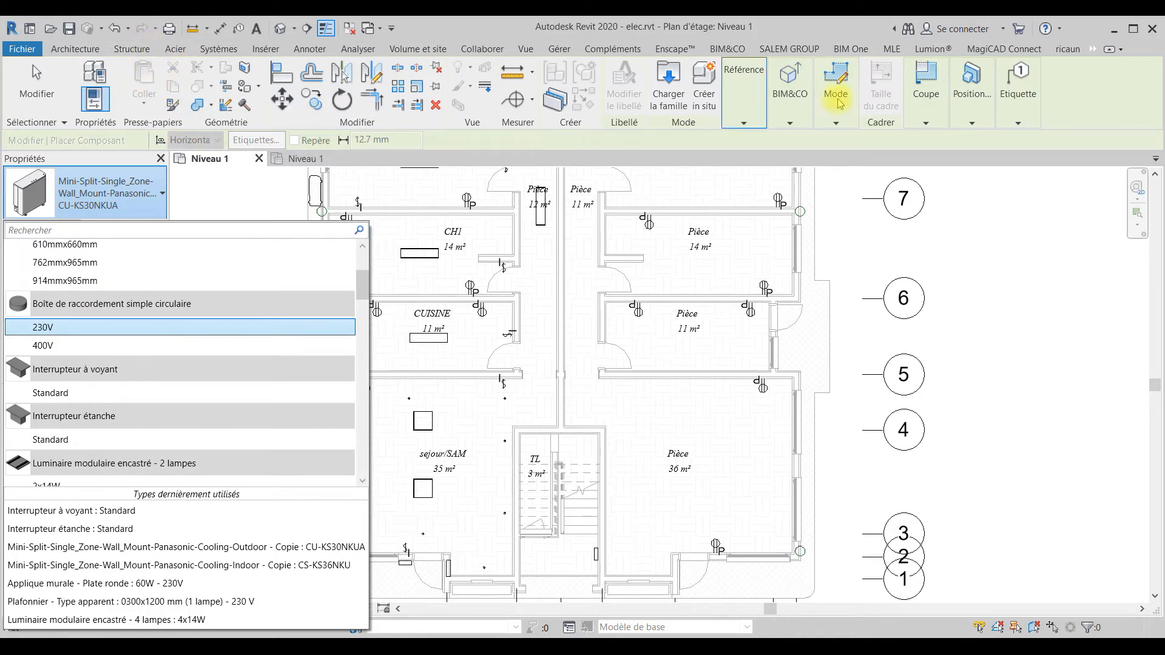
Browse the family library to the Distribution folder under France, MEP Electrique, Courants forts.
{"action": "left_click", "coordinate": [670, 97]}
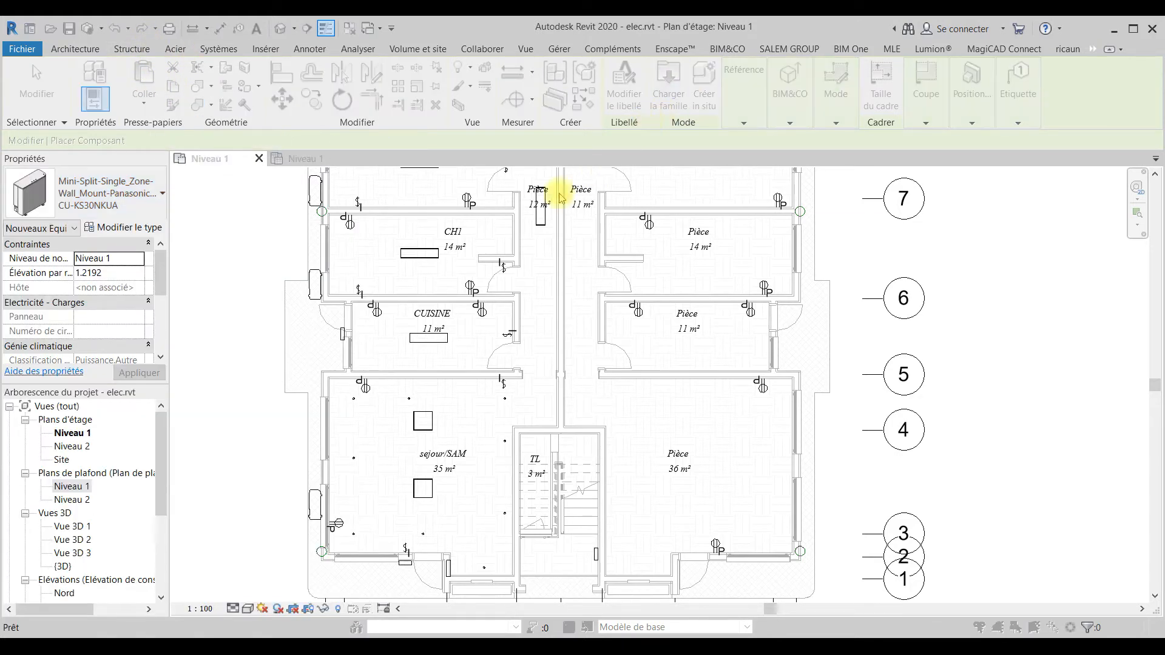
{"action": "left_click", "coordinate": [818, 258]}
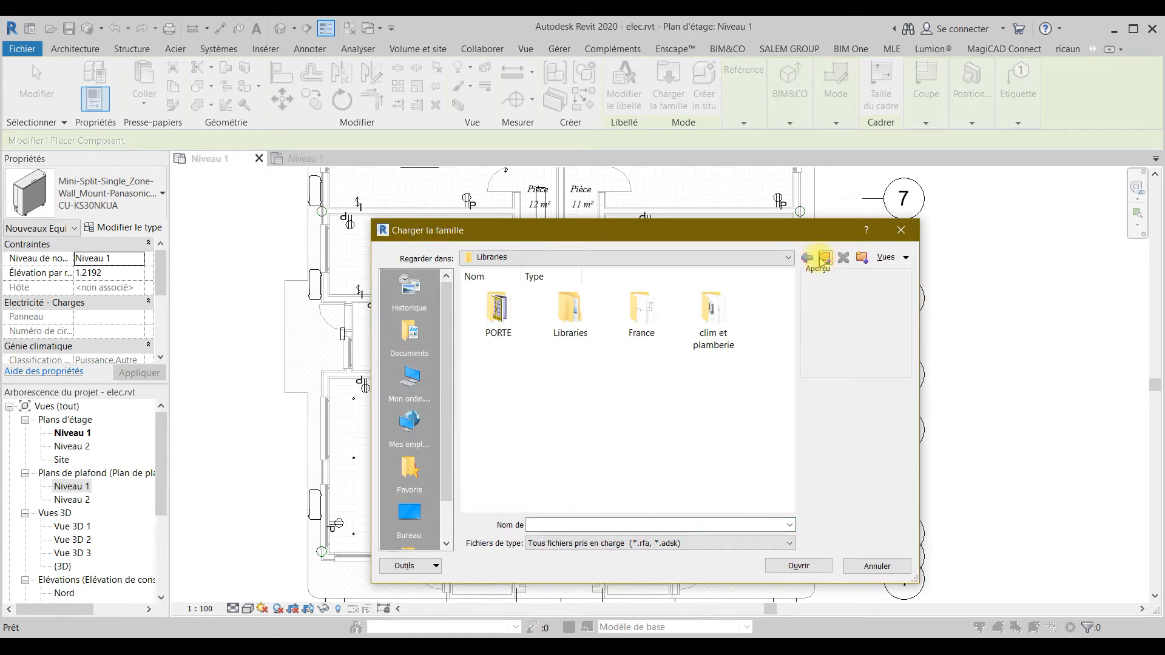
{"action": "double_click", "coordinate": [643, 316]}
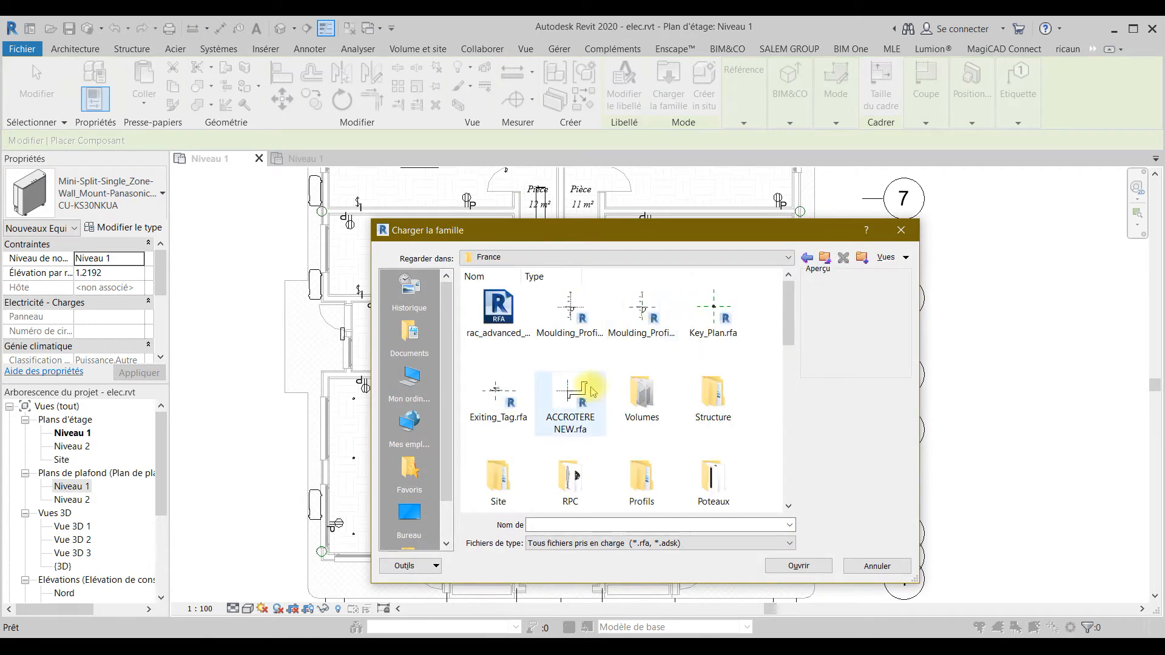
{"action": "scroll", "coordinate": [585, 384], "scroll_direction": "down", "scroll_amount": 5}
{"action": "scroll", "coordinate": [591, 425], "scroll_direction": "down", "scroll_amount": 2}
{"action": "scroll", "coordinate": [594, 441], "scroll_direction": "down", "scroll_amount": 2}
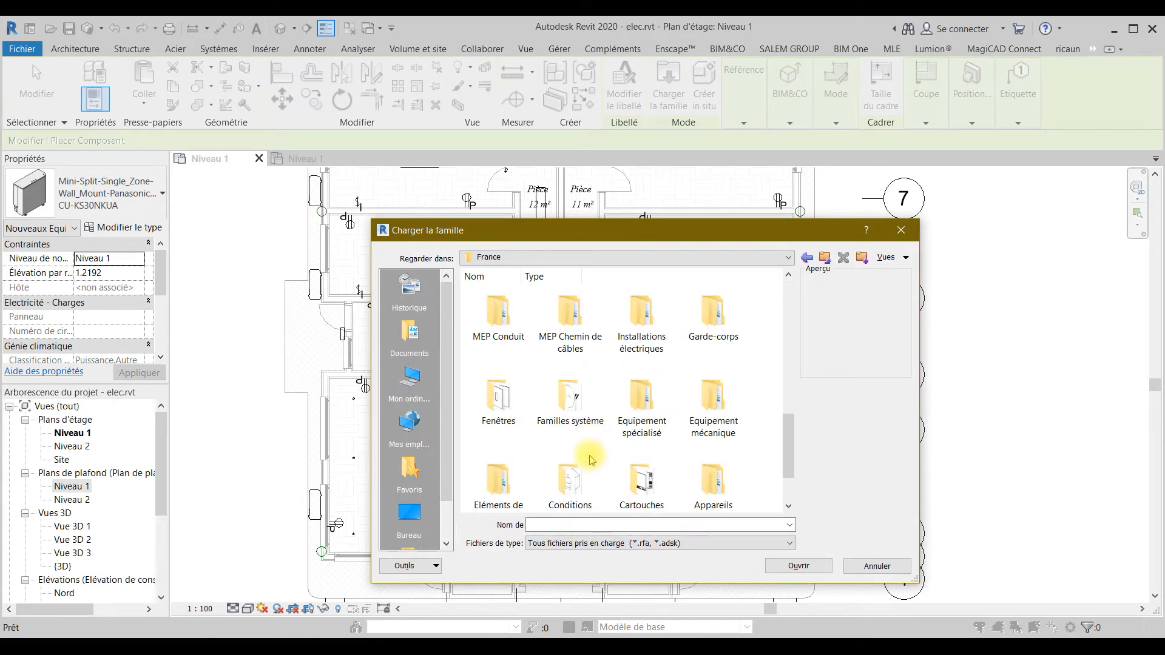
{"action": "scroll", "coordinate": [616, 438], "scroll_direction": "down", "scroll_amount": 1}
{"action": "scroll", "coordinate": [613, 425], "scroll_direction": "up", "scroll_amount": 3}
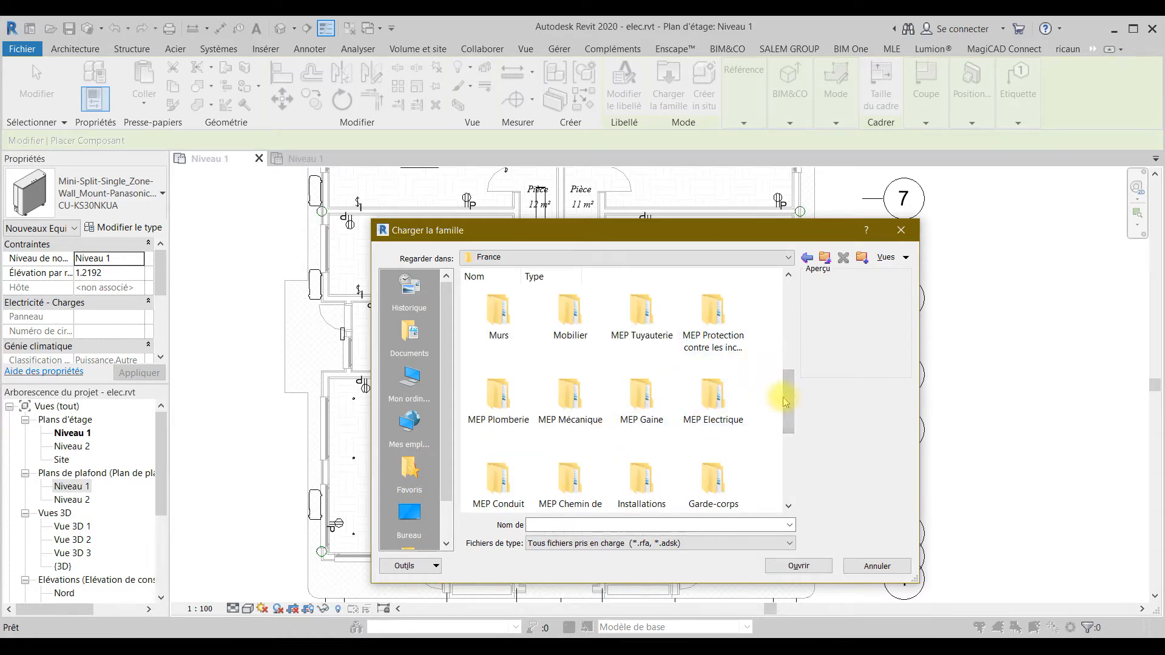
{"action": "left_click_drag", "start_coordinate": [789, 401], "coordinate": [788, 384]}
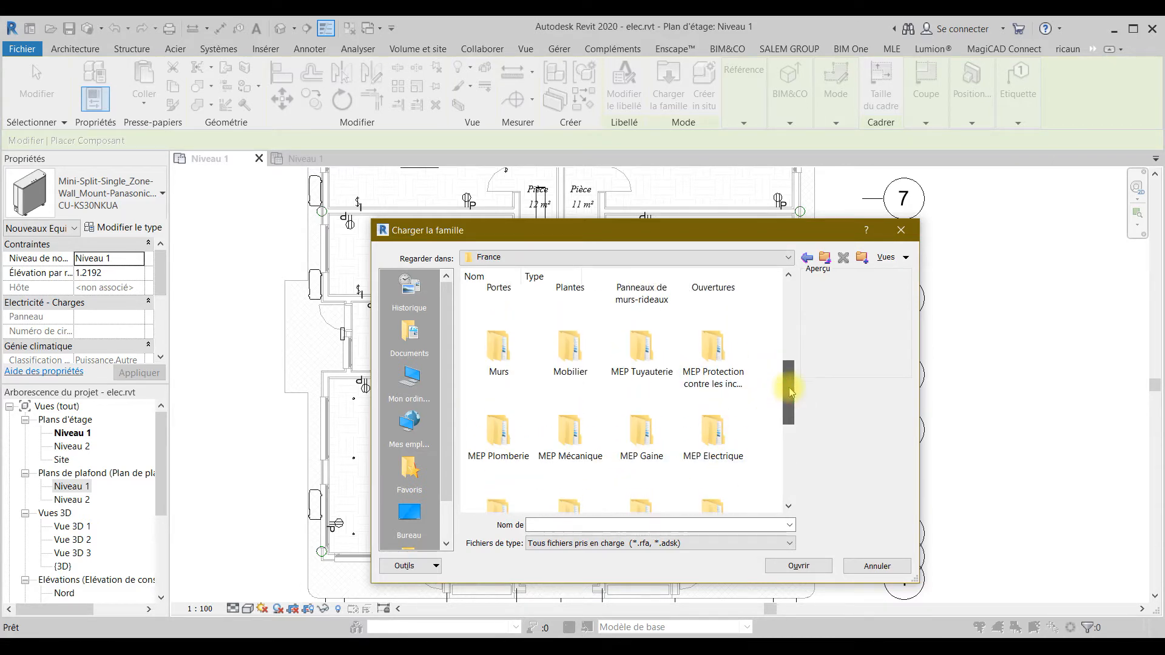
{"action": "double_click", "coordinate": [707, 460]}
{"action": "double_click", "coordinate": [570, 309]}
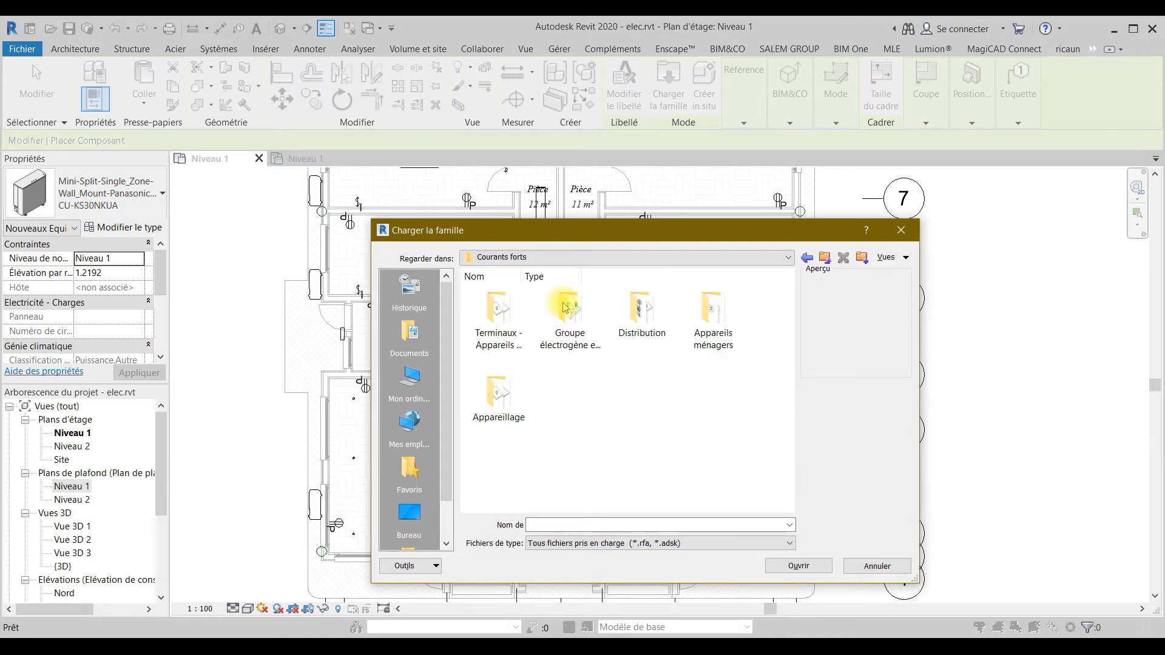
{"action": "double_click", "coordinate": [643, 309]}
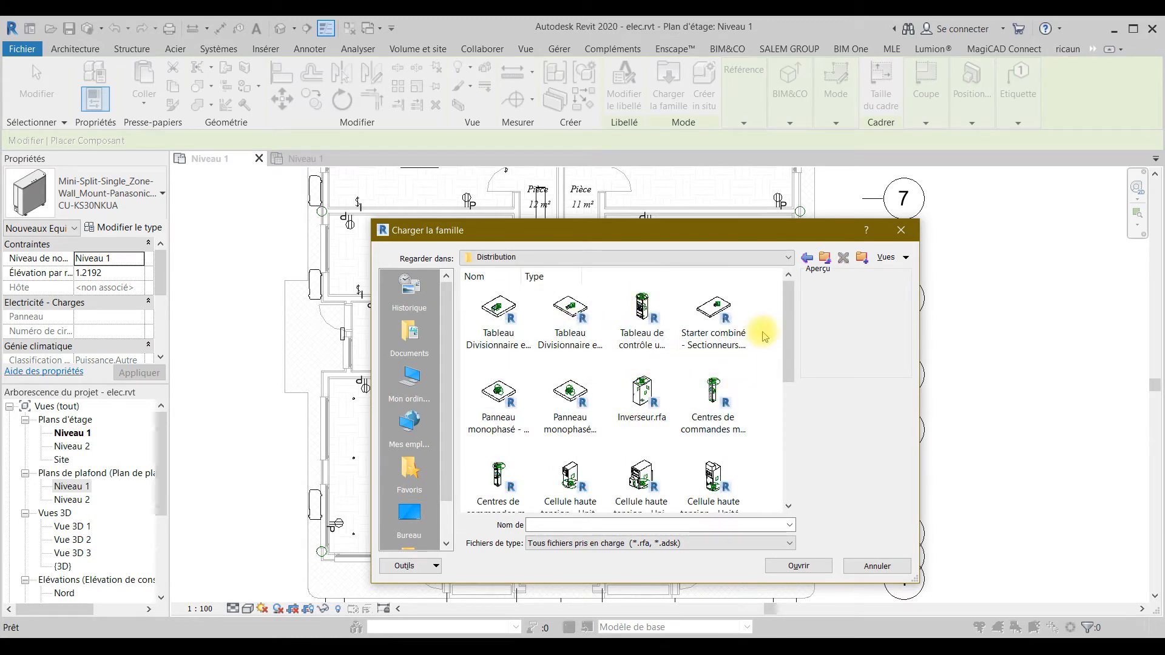
{"action": "left_click_drag", "start_coordinate": [786, 330], "coordinate": [791, 469]}
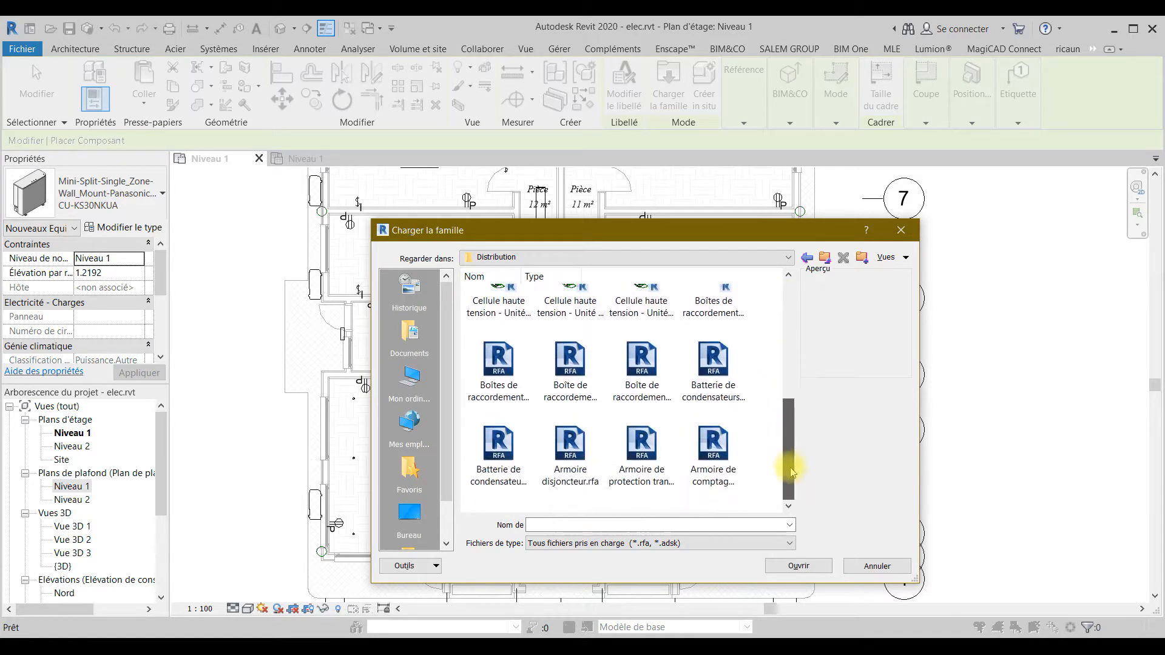
Compare the previews of the junction-box families in the Distribution folder, and leave the library without loading any family.
{"action": "left_click", "coordinate": [569, 360]}
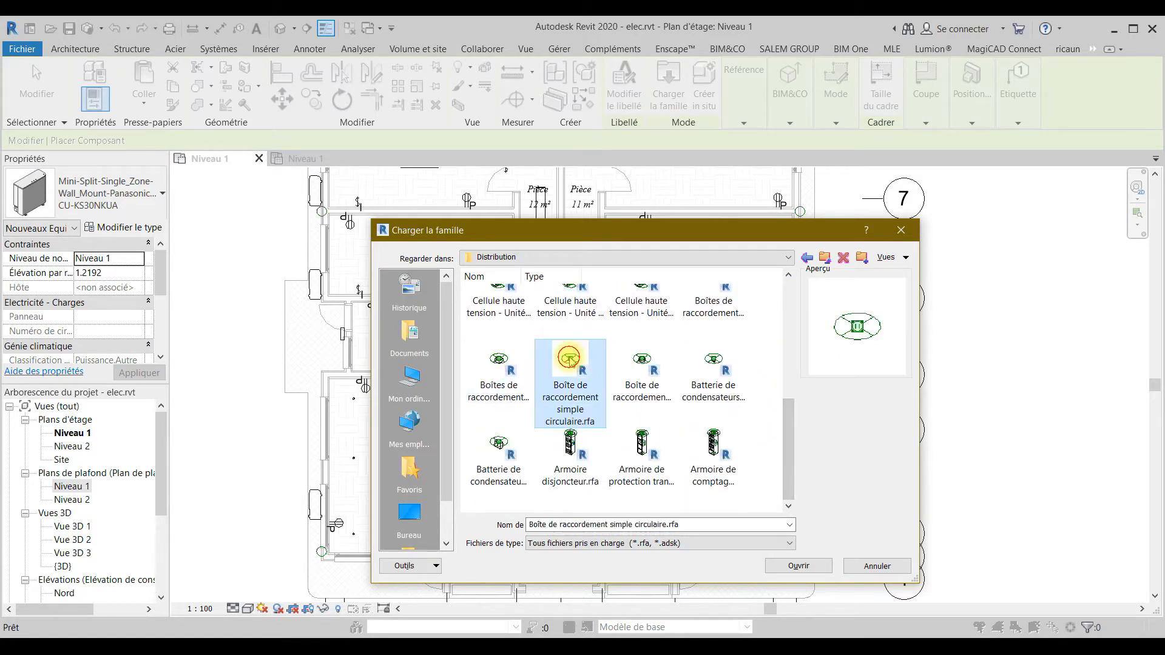
{"action": "left_click", "coordinate": [642, 380]}
{"action": "left_click", "coordinate": [500, 388]}
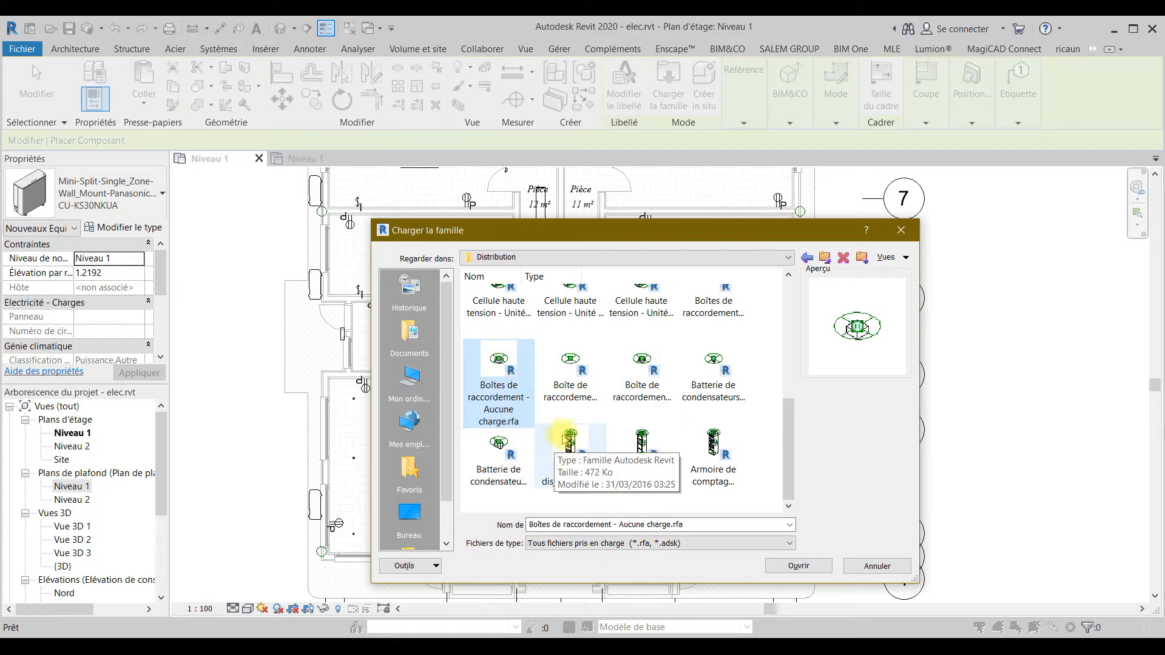
{"action": "left_click", "coordinate": [568, 383]}
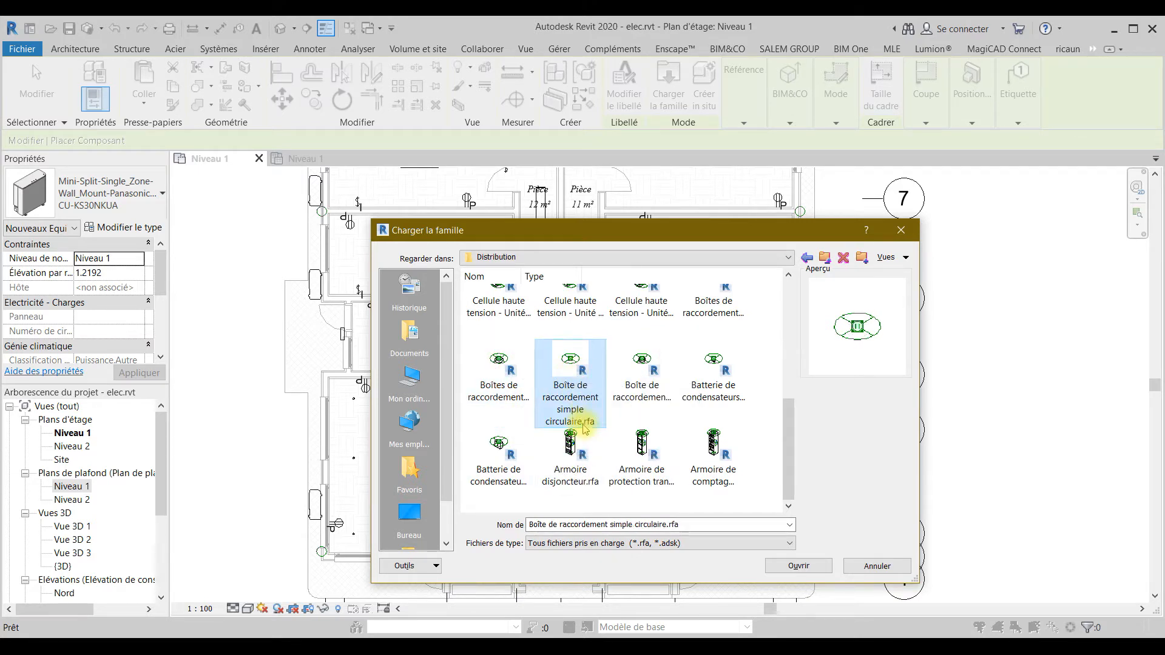
{"action": "left_click", "coordinate": [725, 303]}
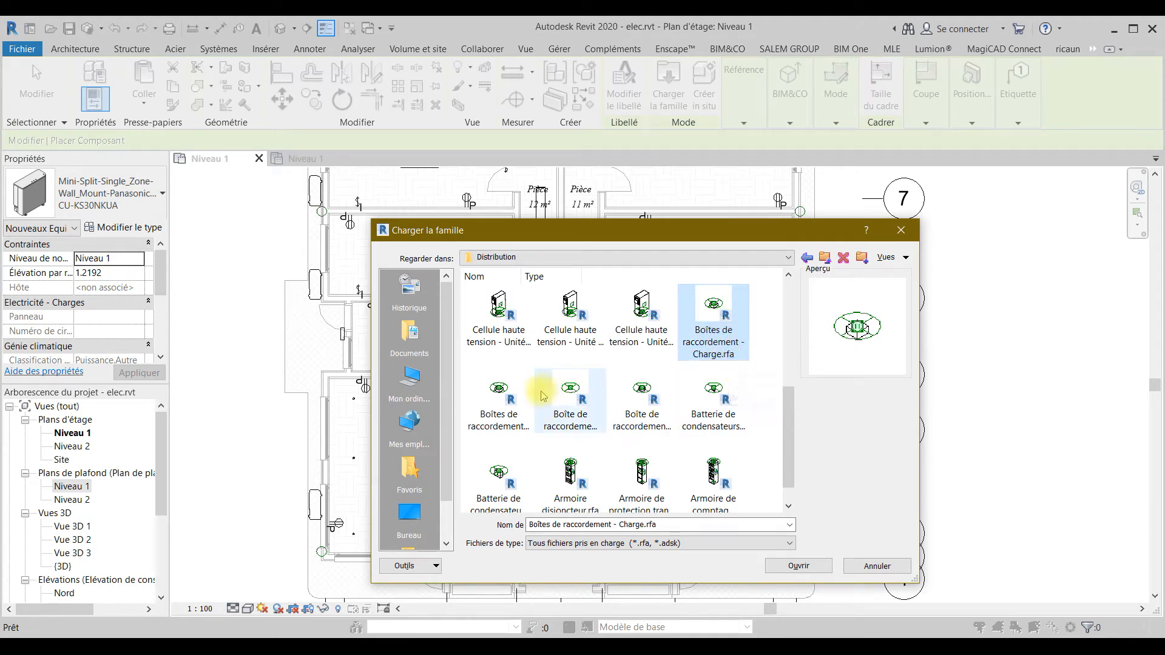
{"action": "left_click", "coordinate": [569, 425]}
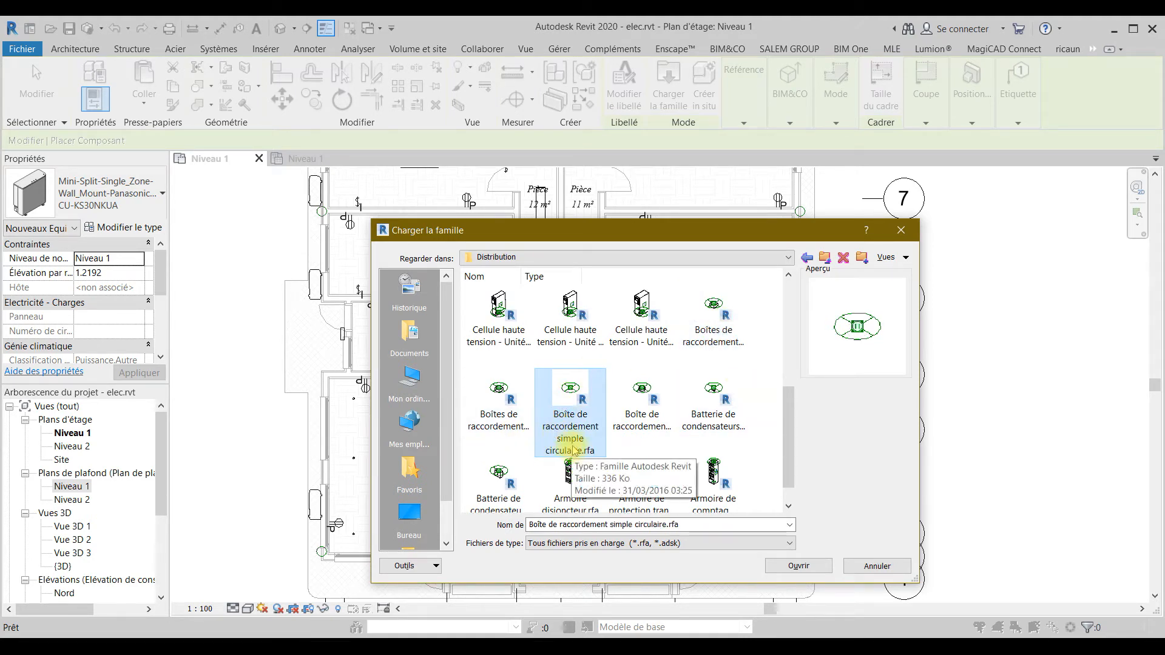
{"action": "left_click", "coordinate": [876, 566]}
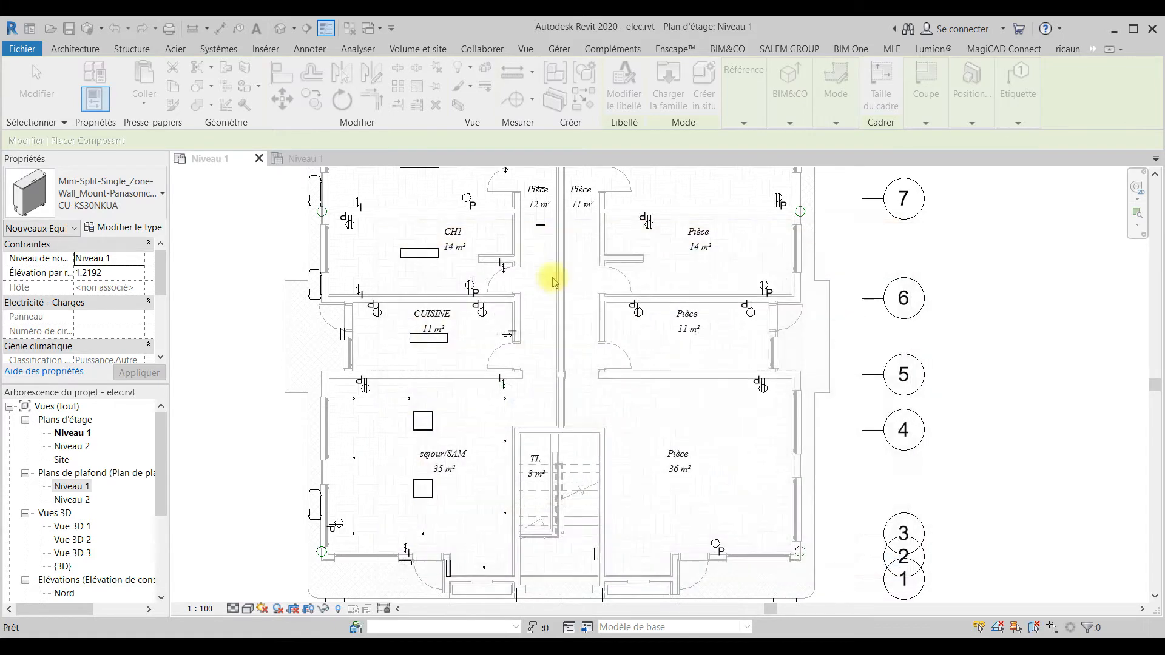
Place a 230V Boîte de raccordement simple circulaire in the corridor outside CH3's interior door, and end component placement.
{"action": "left_click", "coordinate": [90, 193]}
{"action": "scroll", "coordinate": [146, 291], "scroll_direction": "up", "scroll_amount": 10}
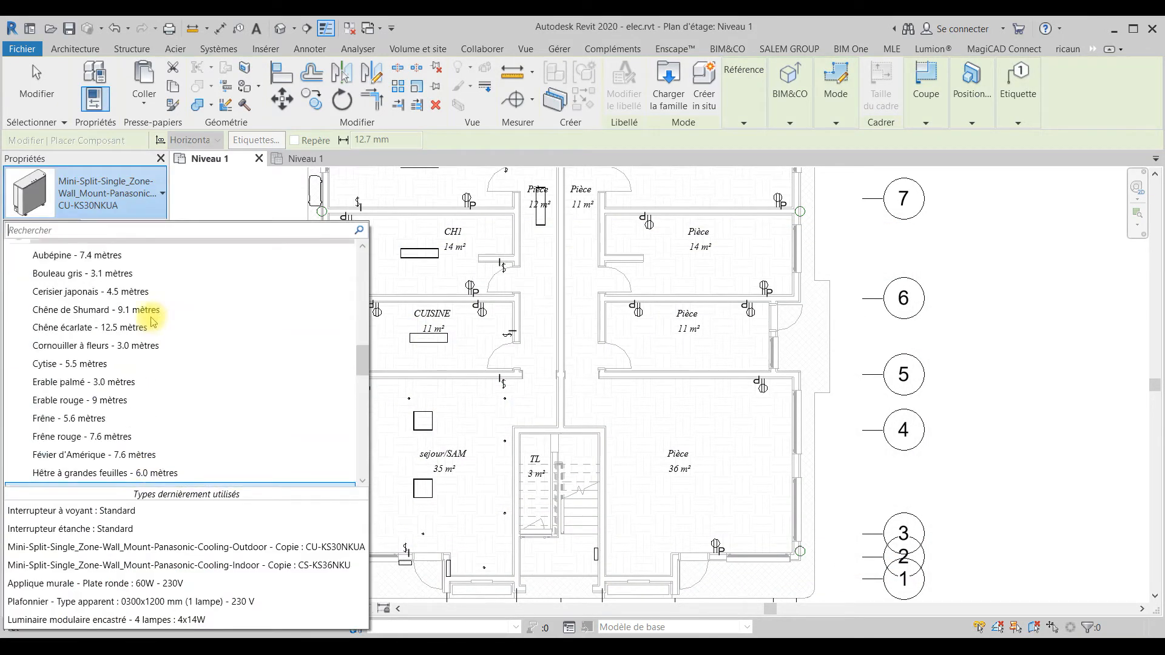
{"action": "scroll", "coordinate": [152, 340], "scroll_direction": "up", "scroll_amount": 15}
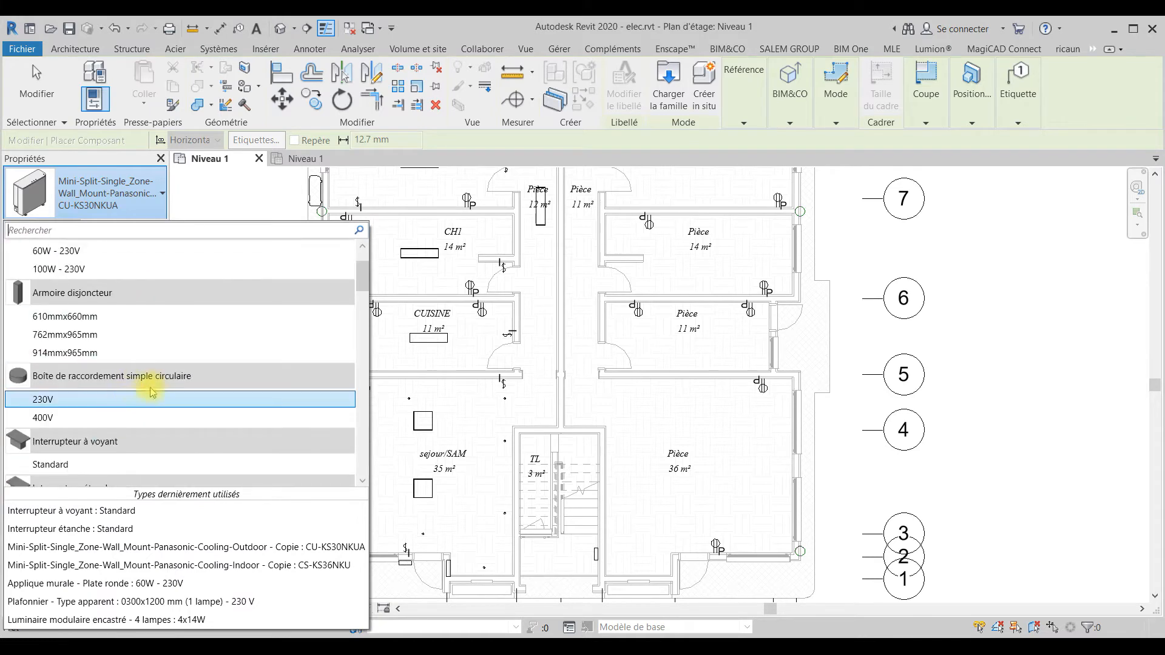
{"action": "left_click", "coordinate": [87, 400]}
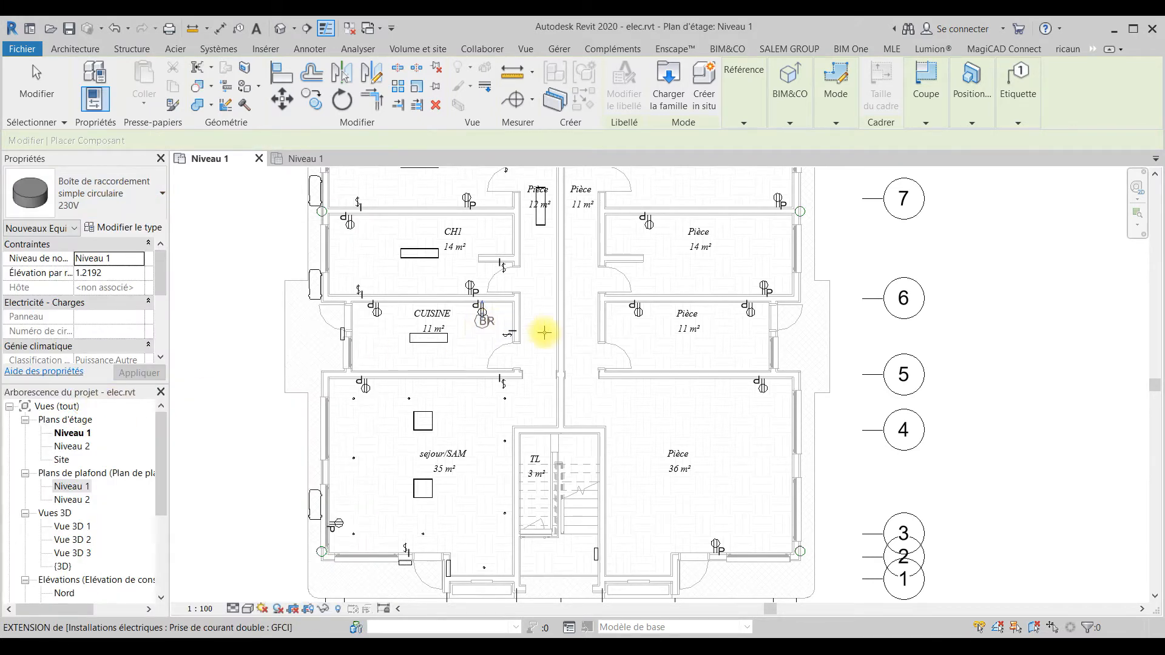
{"action": "middle_click_drag", "start_coordinate": [516, 397], "coordinate": [480, 564]}
{"action": "scroll", "coordinate": [497, 392], "scroll_direction": "up", "scroll_amount": 2}
{"action": "middle_click_drag", "start_coordinate": [534, 374], "coordinate": [603, 574]}
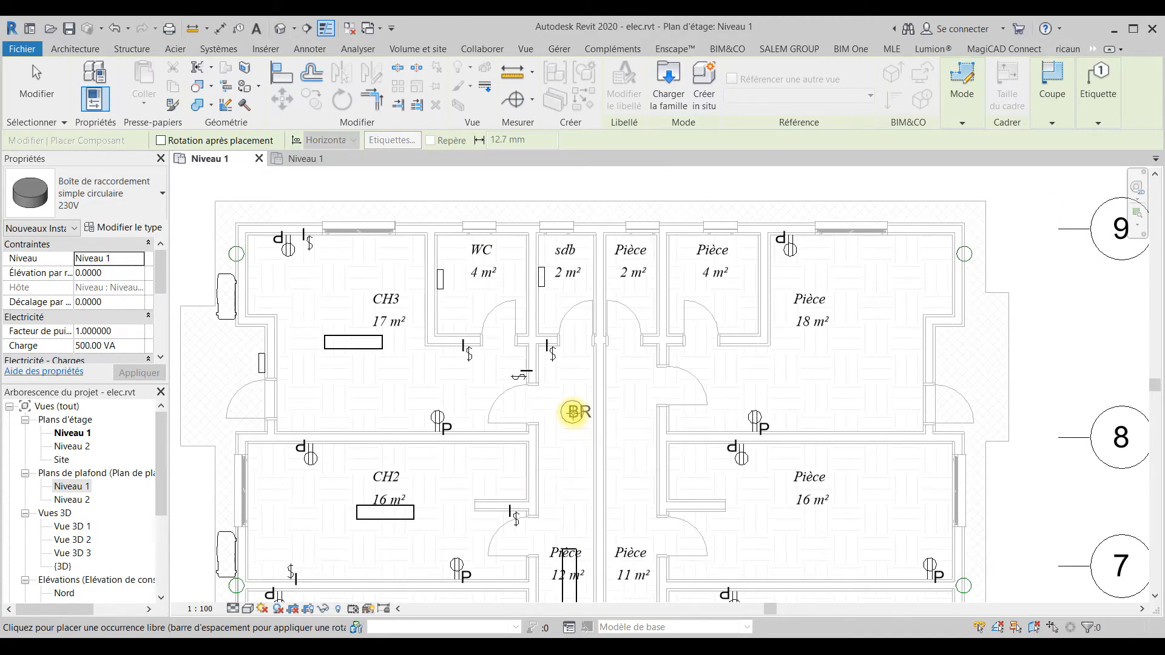
{"action": "middle_click_drag", "start_coordinate": [574, 433], "coordinate": [572, 357]}
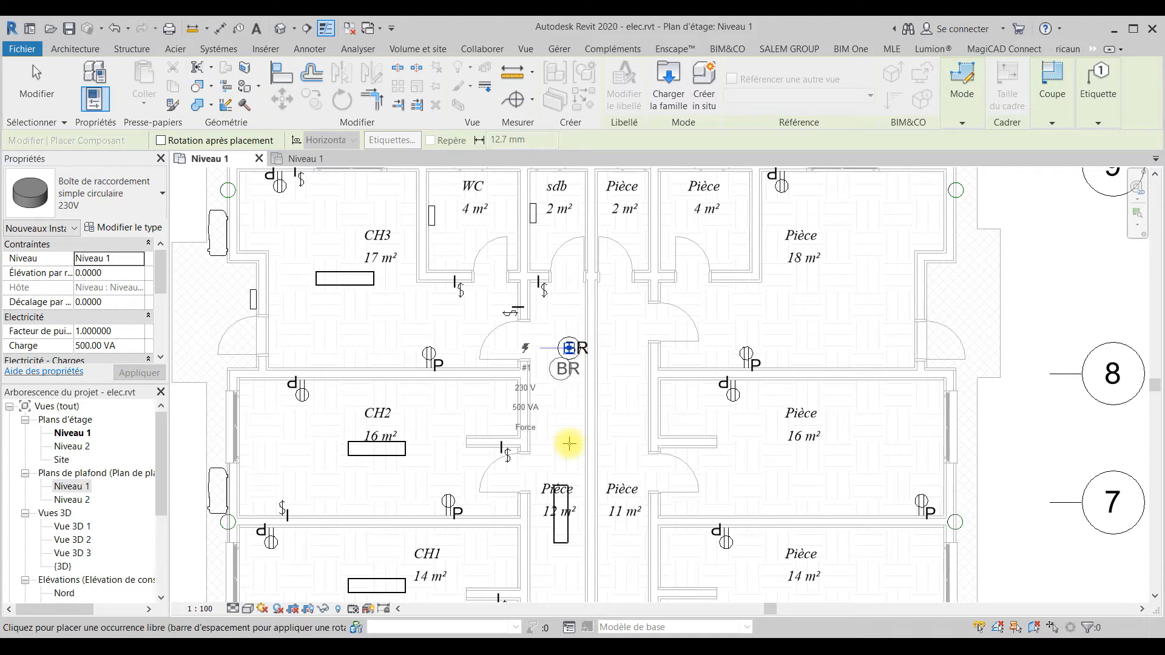
{"action": "key", "text": "Escape"}
{"action": "key", "text": "Escape"}
{"action": "scroll", "coordinate": [682, 368], "scroll_direction": "down", "scroll_amount": 1}
{"action": "middle_click_drag", "start_coordinate": [683, 369], "coordinate": [824, 421]}
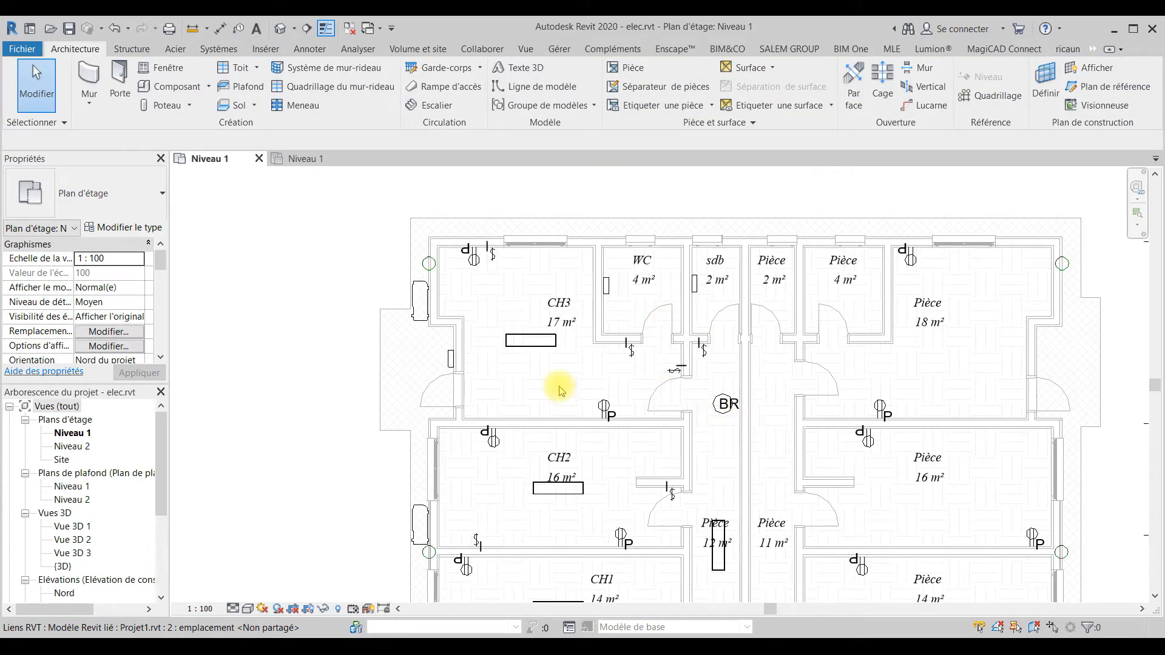
Create a power circuit from the outlet near CH3's window, add CH3's other outlet and both CH2 outlets, and finish the circuit.
{"action": "scroll", "coordinate": [560, 391], "scroll_direction": "up", "scroll_amount": 1}
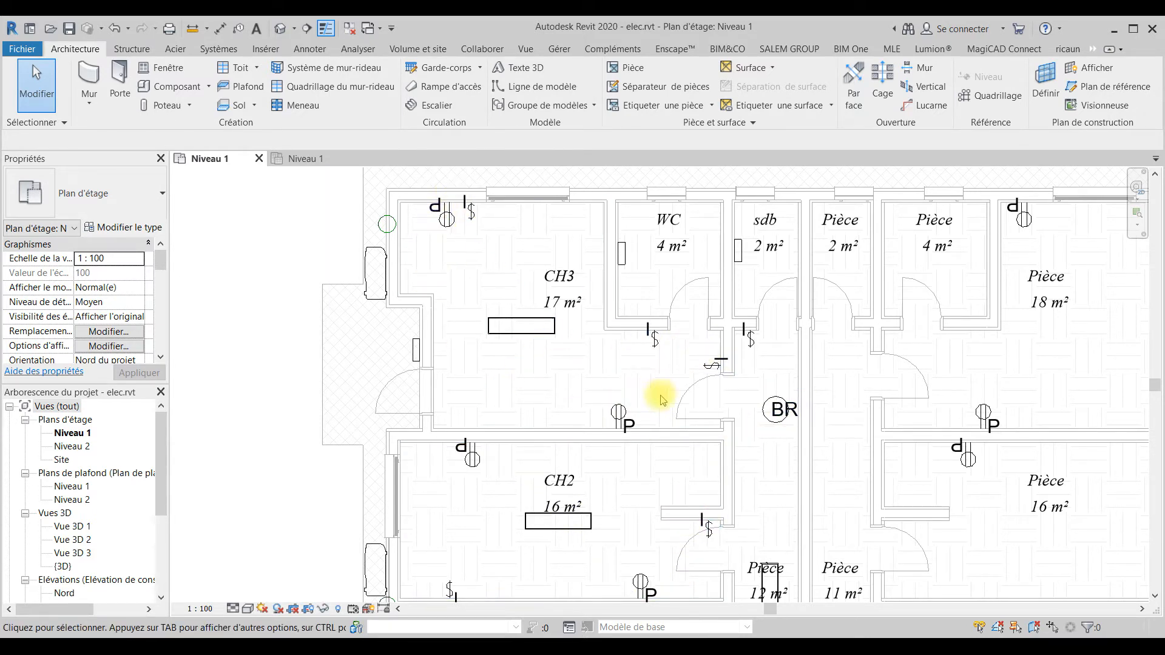
{"action": "mouse_move", "coordinate": [761, 459]}
{"action": "middle_mouse_down"}
{"action": "mouse_move", "coordinate": [761, 436]}
{"action": "mouse_move", "coordinate": [758, 452]}
{"action": "middle_mouse_up"}
{"action": "scroll", "coordinate": [755, 433], "scroll_direction": "down", "scroll_amount": 1}
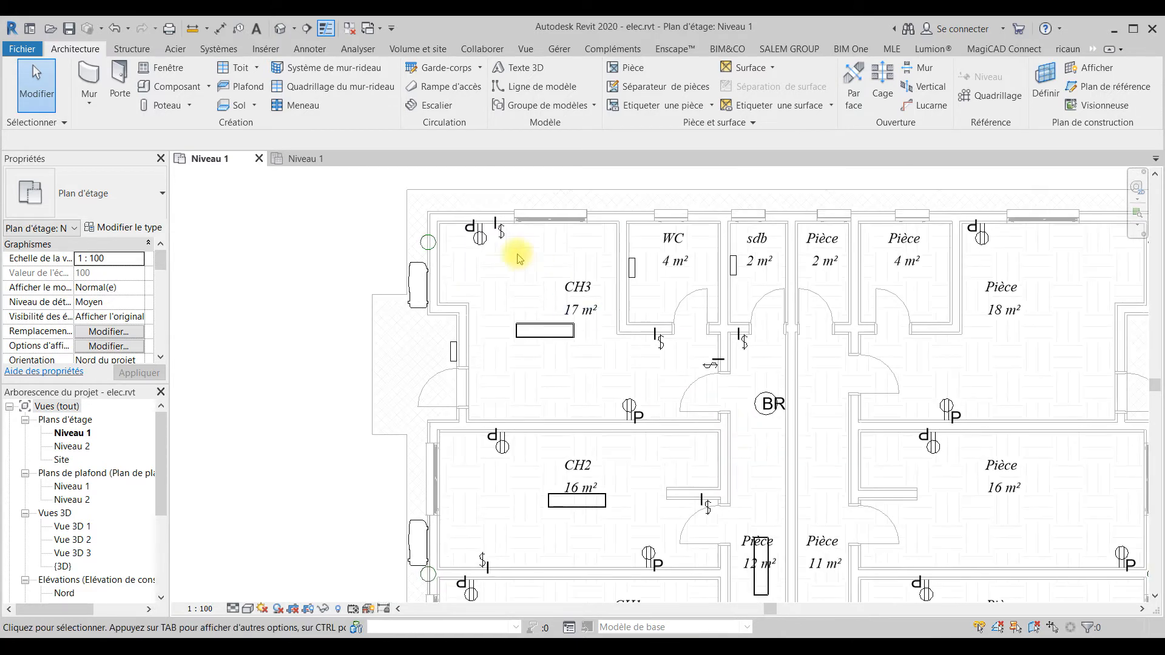
{"action": "left_click", "coordinate": [482, 241]}
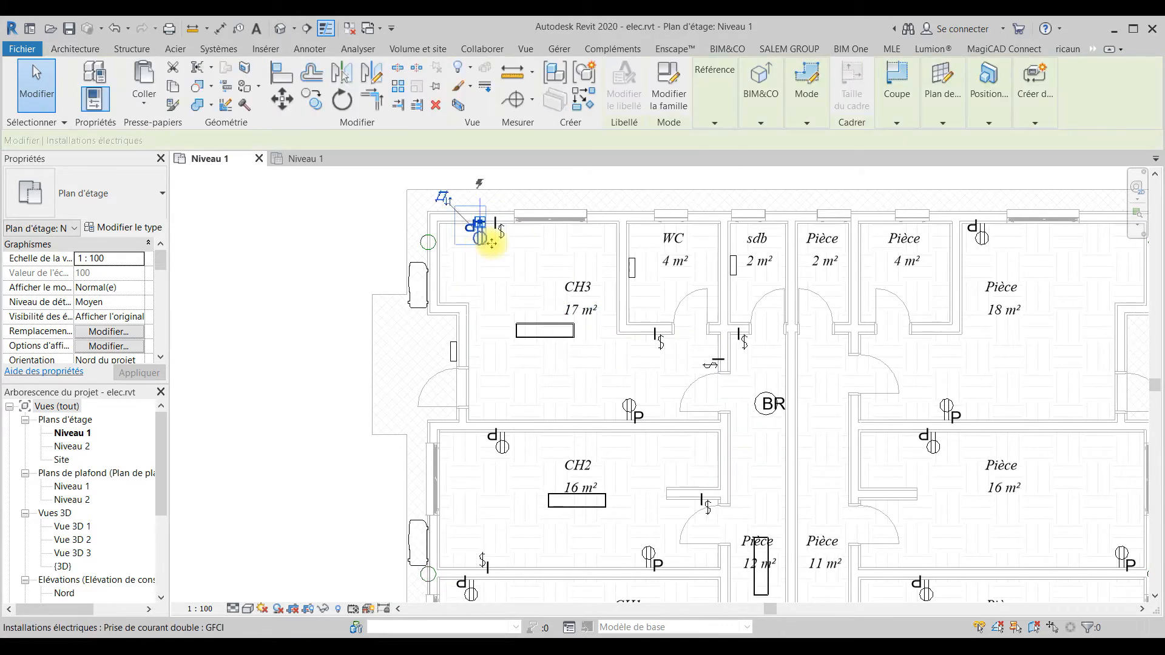
{"action": "left_click", "coordinate": [1028, 121]}
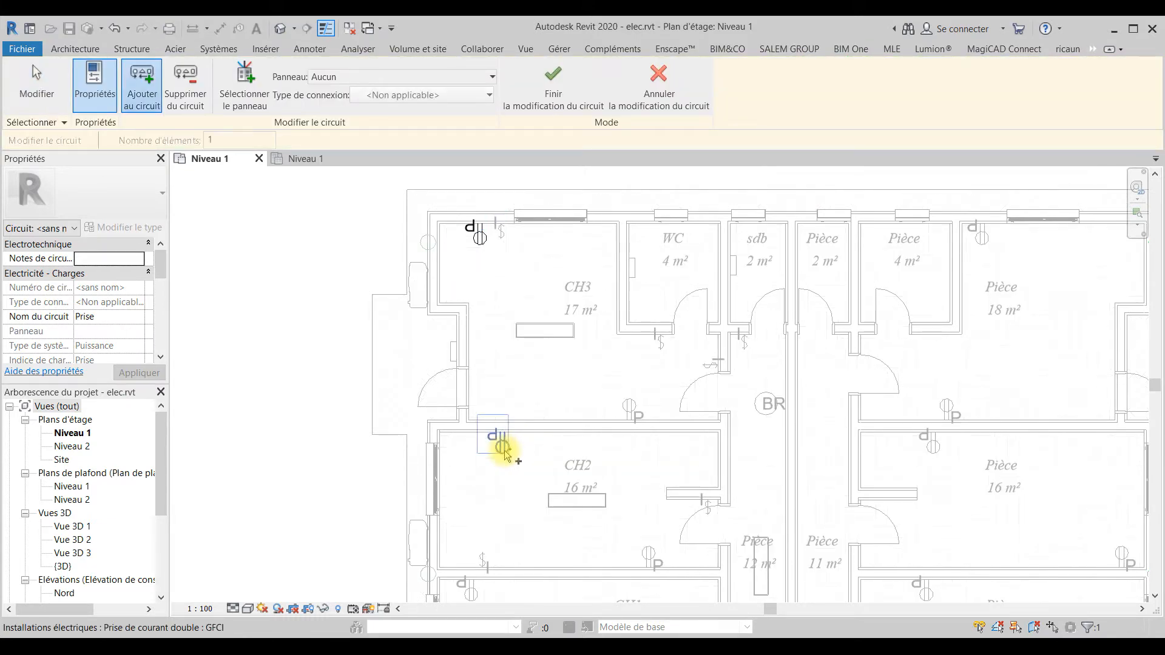
{"action": "left_click", "coordinate": [636, 410]}
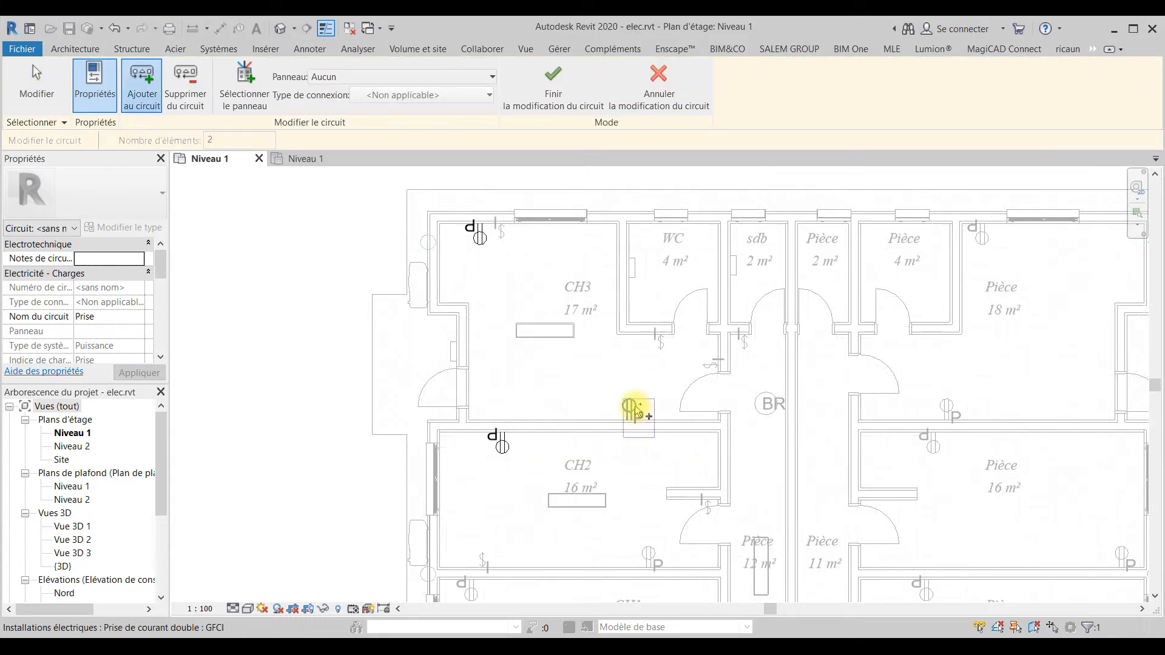
{"action": "left_click", "coordinate": [650, 556]}
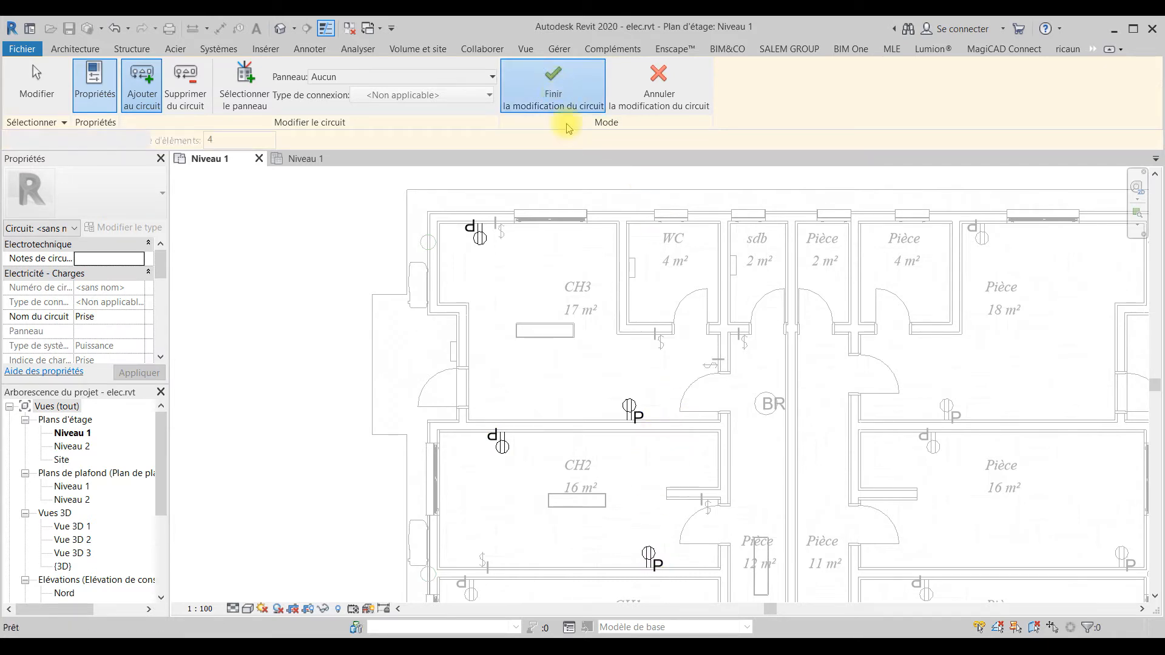
{"action": "left_click", "coordinate": [553, 92]}
{"action": "key", "text": "Escape"}
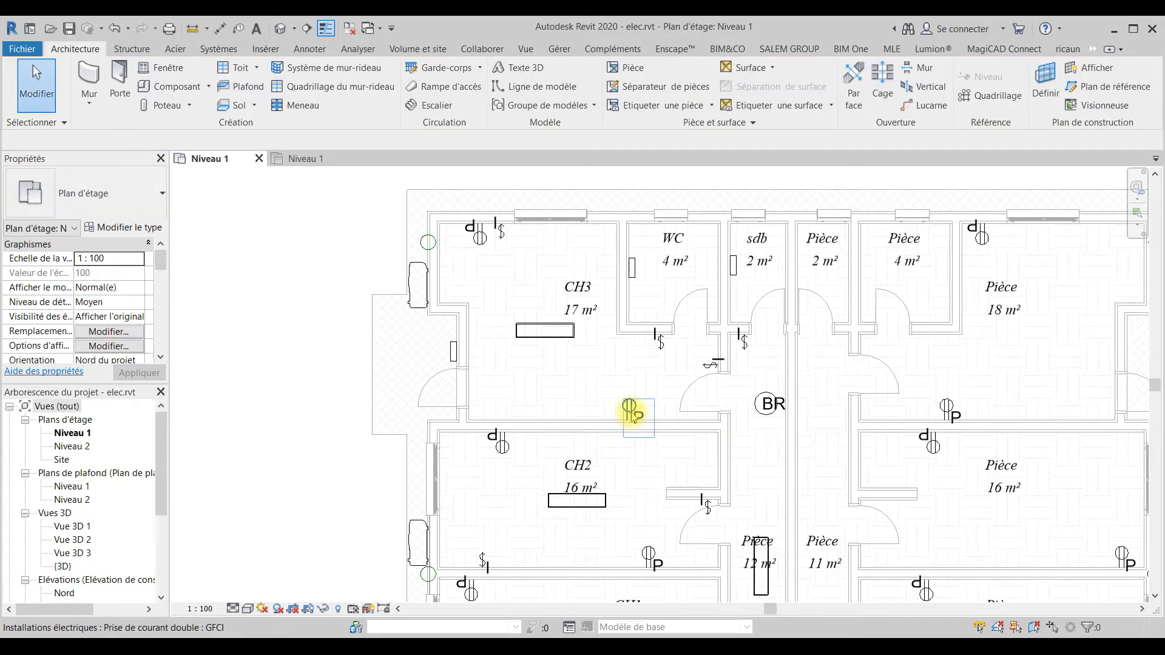
Generate arc wiring for the power circuit linking the CH3 and CH2 outlets.
{"action": "key", "text": "Tab"}
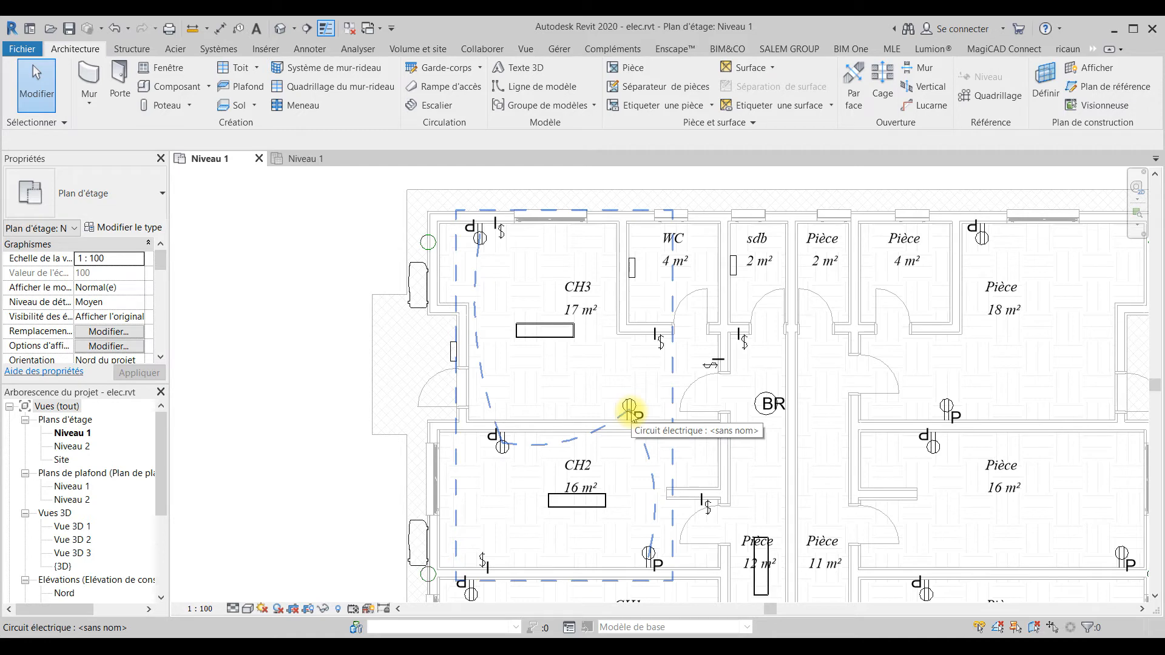
{"action": "left_click", "coordinate": [631, 415]}
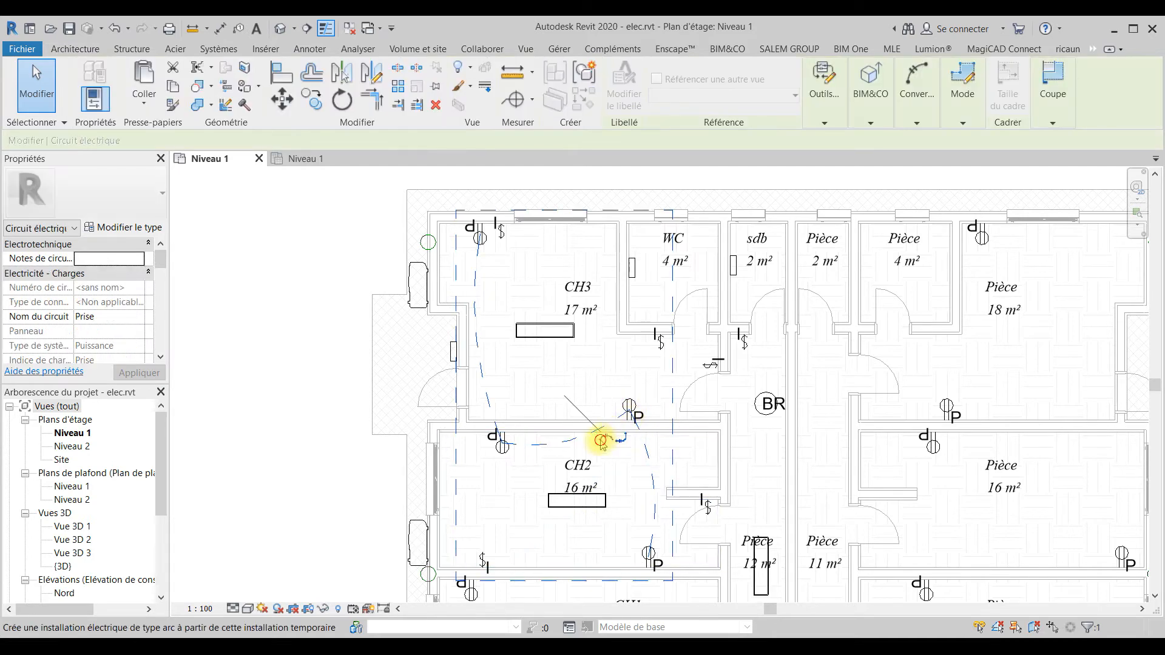
{"action": "left_click", "coordinate": [601, 441]}
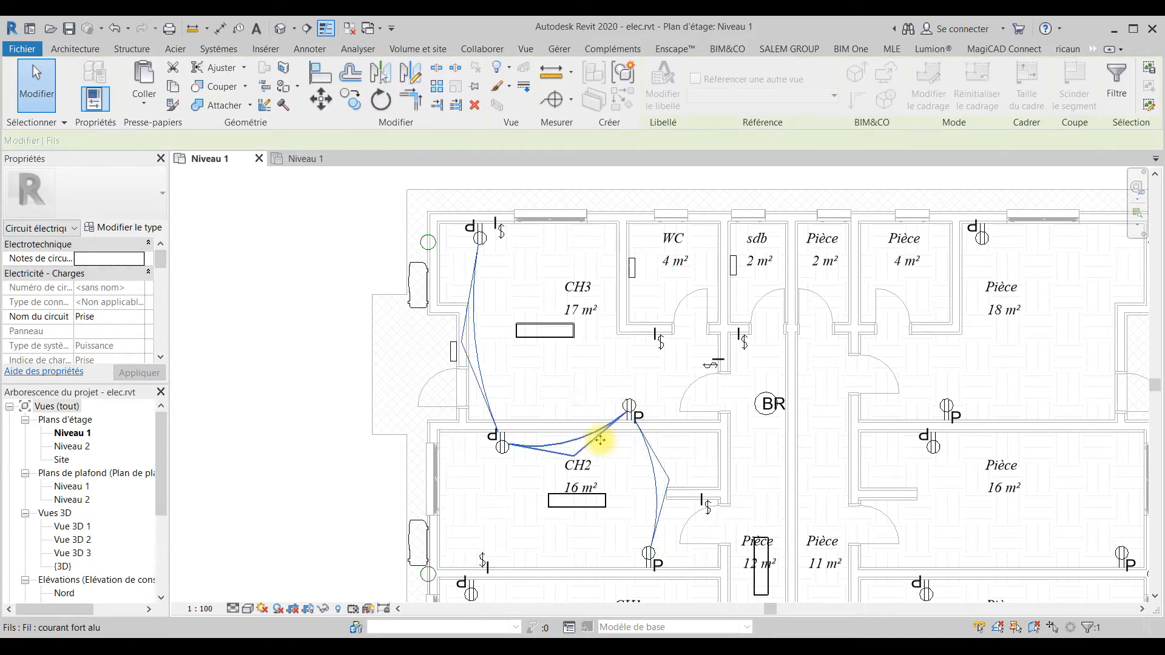
{"action": "left_click", "coordinate": [583, 390]}
{"action": "middle_click_drag", "start_coordinate": [689, 421], "coordinate": [661, 460]}
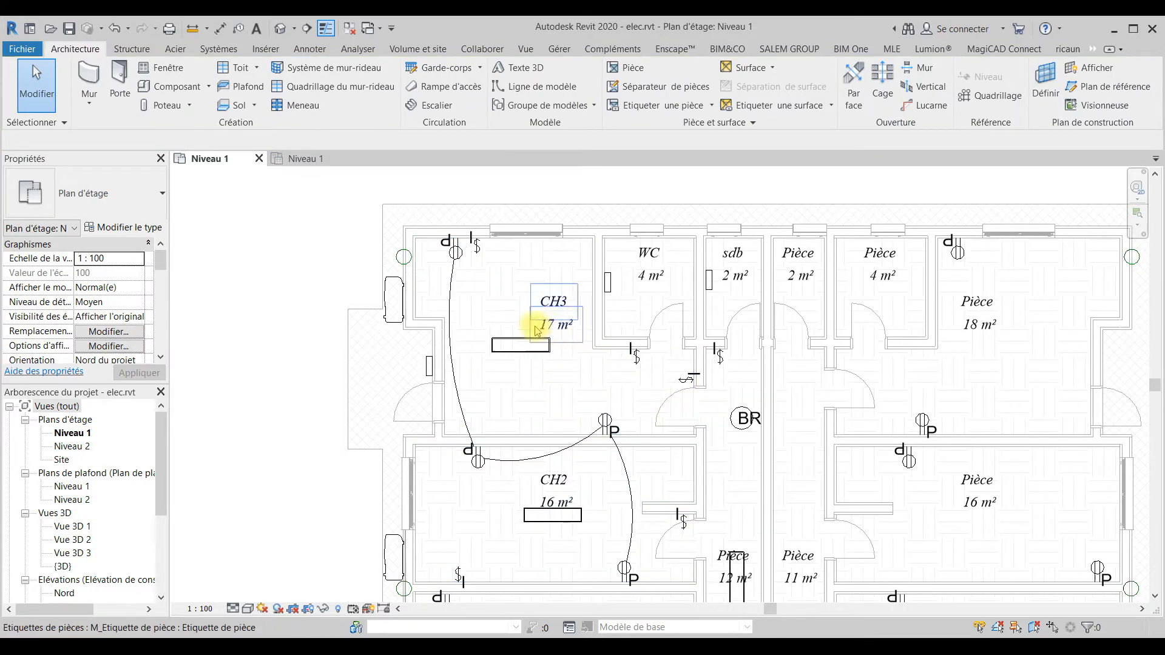
Create a power circuit from the switch beside CH3's interior door, add CH3's ceiling light and the switch near its window, and finish the circuit.
{"action": "scroll", "coordinate": [541, 284], "scroll_direction": "up", "scroll_amount": 2}
{"action": "middle_click_drag", "start_coordinate": [539, 296], "coordinate": [518, 324]}
{"action": "scroll", "coordinate": [518, 322], "scroll_direction": "up", "scroll_amount": 1}
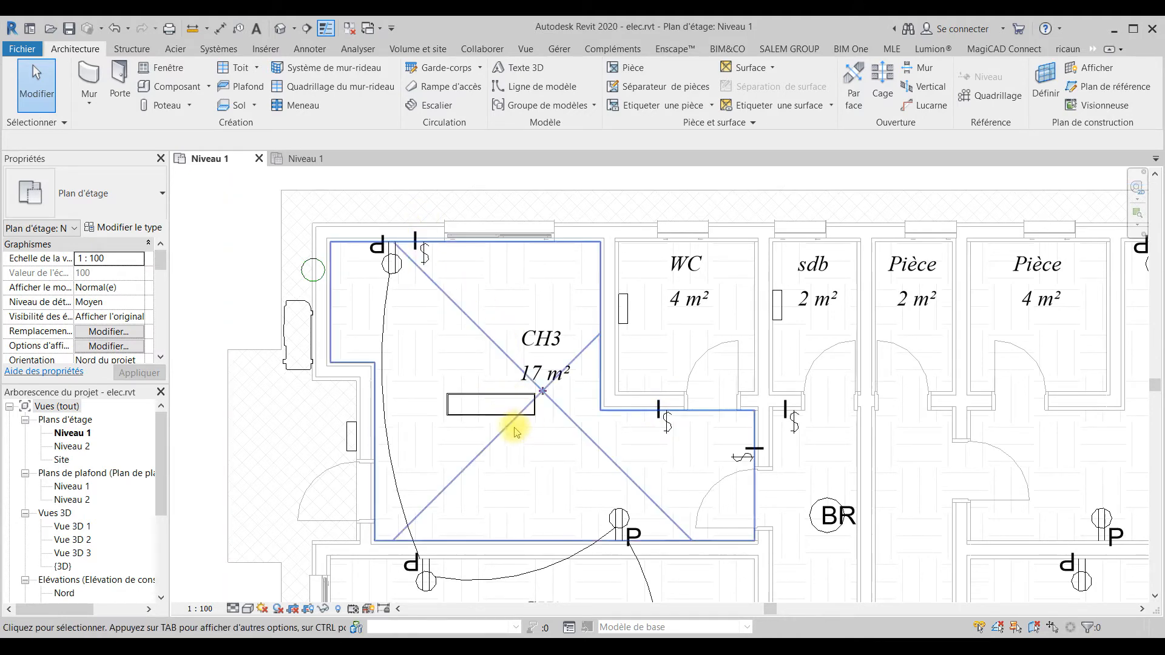
{"action": "left_click", "coordinate": [742, 458]}
{"action": "left_click", "coordinate": [1033, 97]}
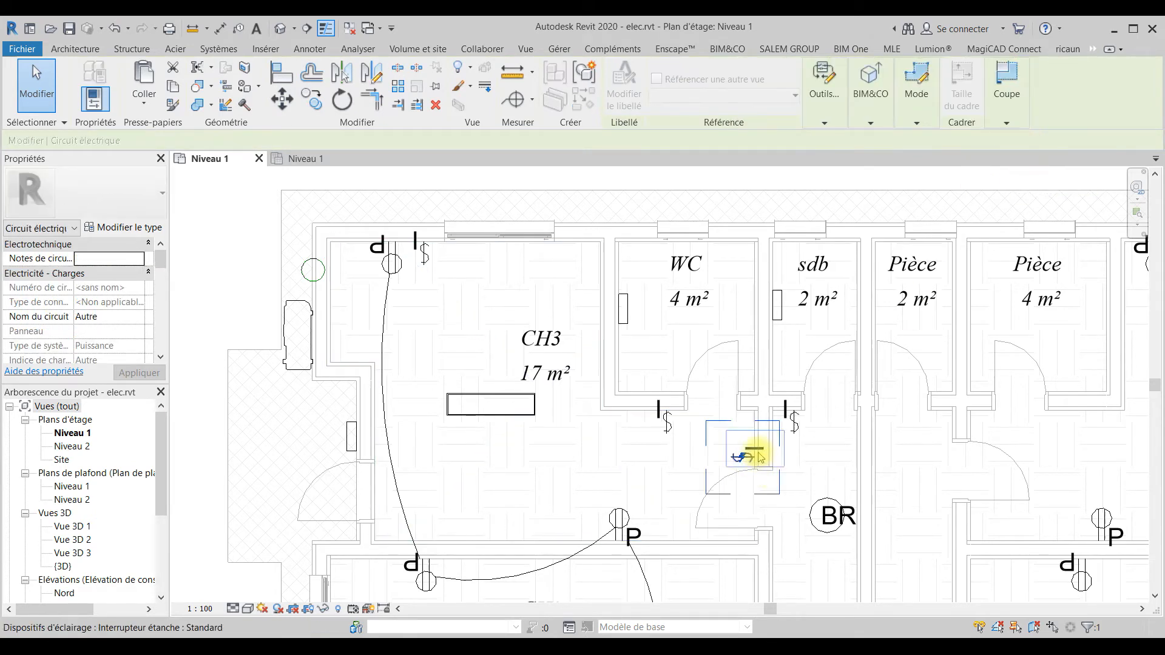
{"action": "left_click", "coordinate": [825, 85]}
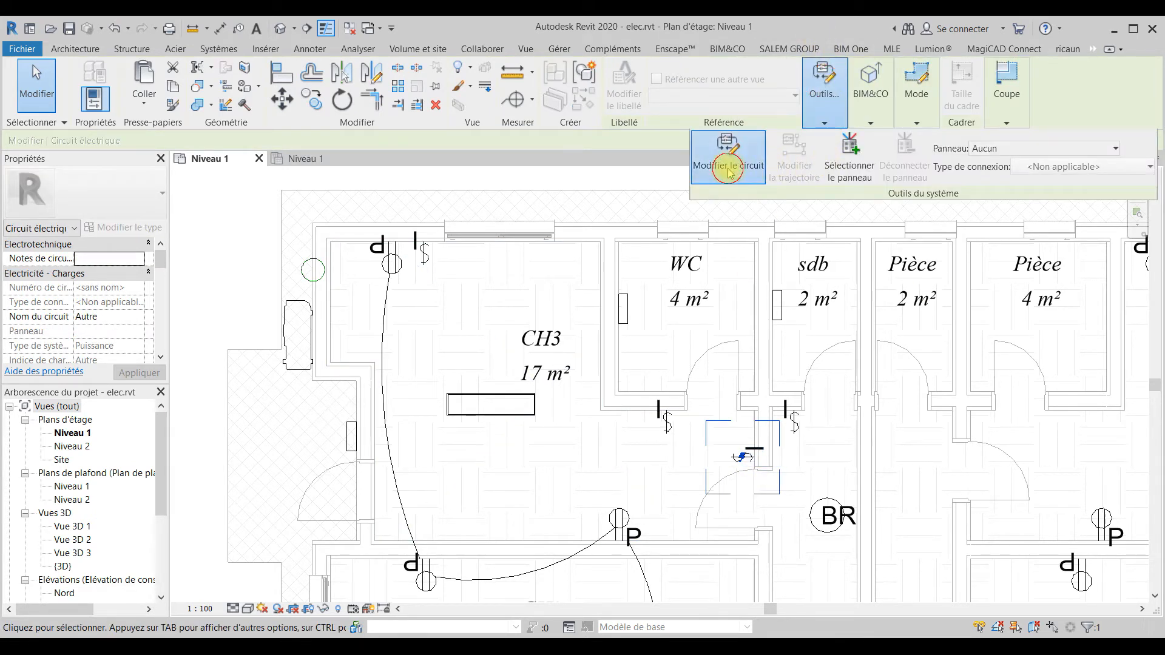
{"action": "left_click", "coordinate": [728, 161]}
{"action": "left_click", "coordinate": [422, 250]}
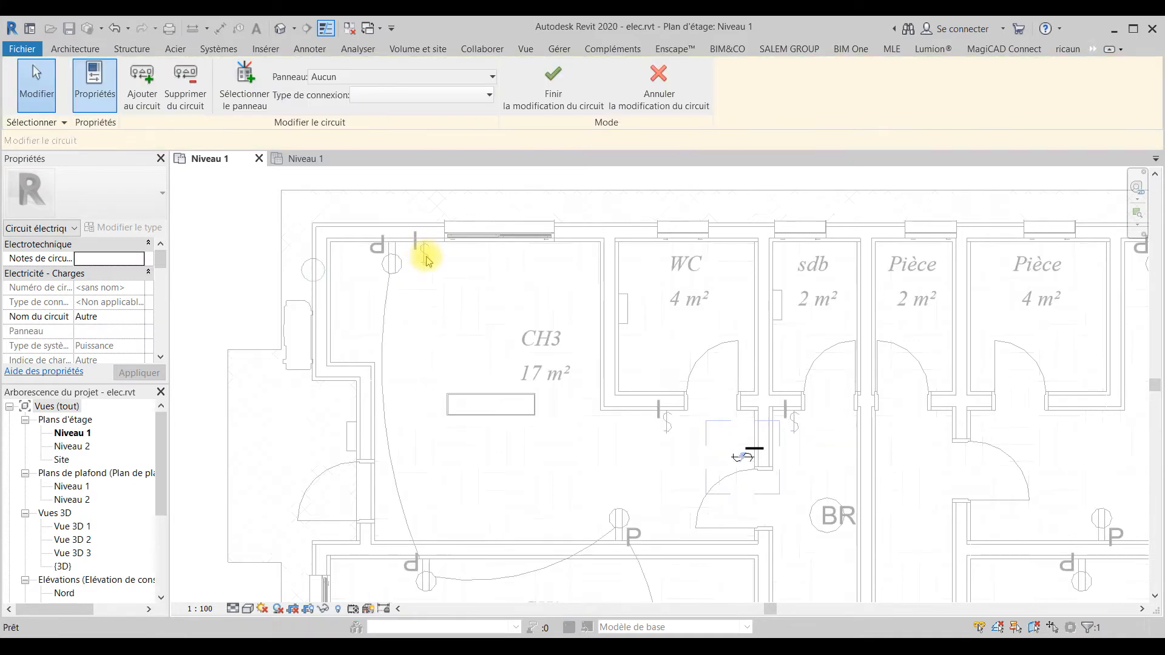
{"action": "left_click", "coordinate": [468, 414]}
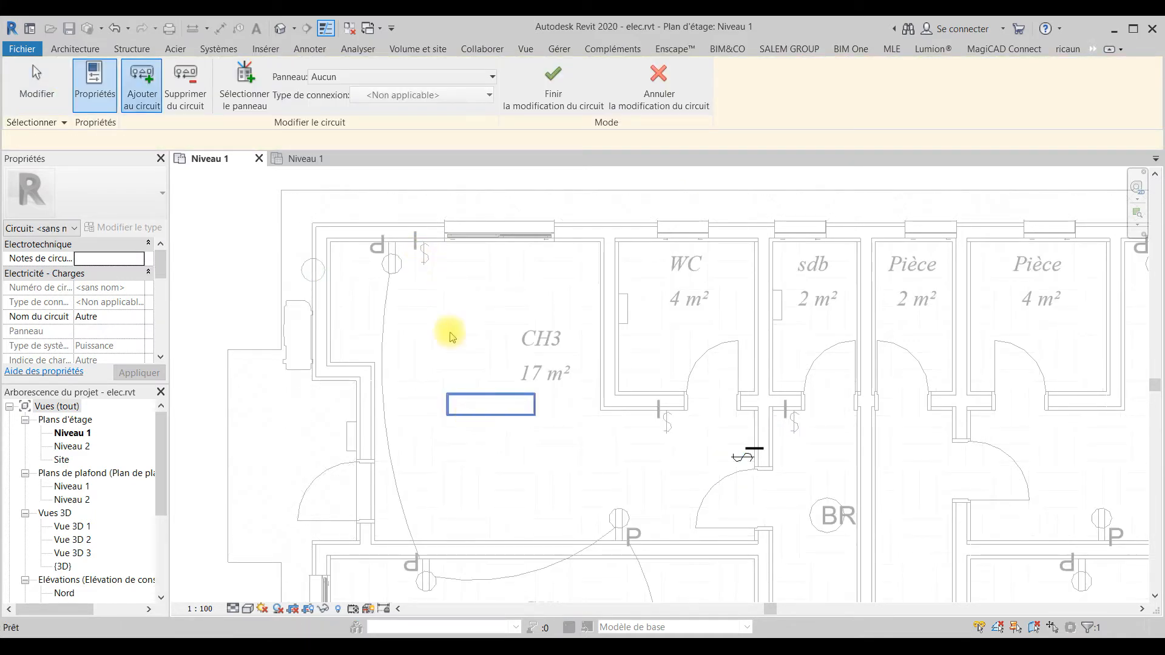
{"action": "left_click", "coordinate": [427, 252]}
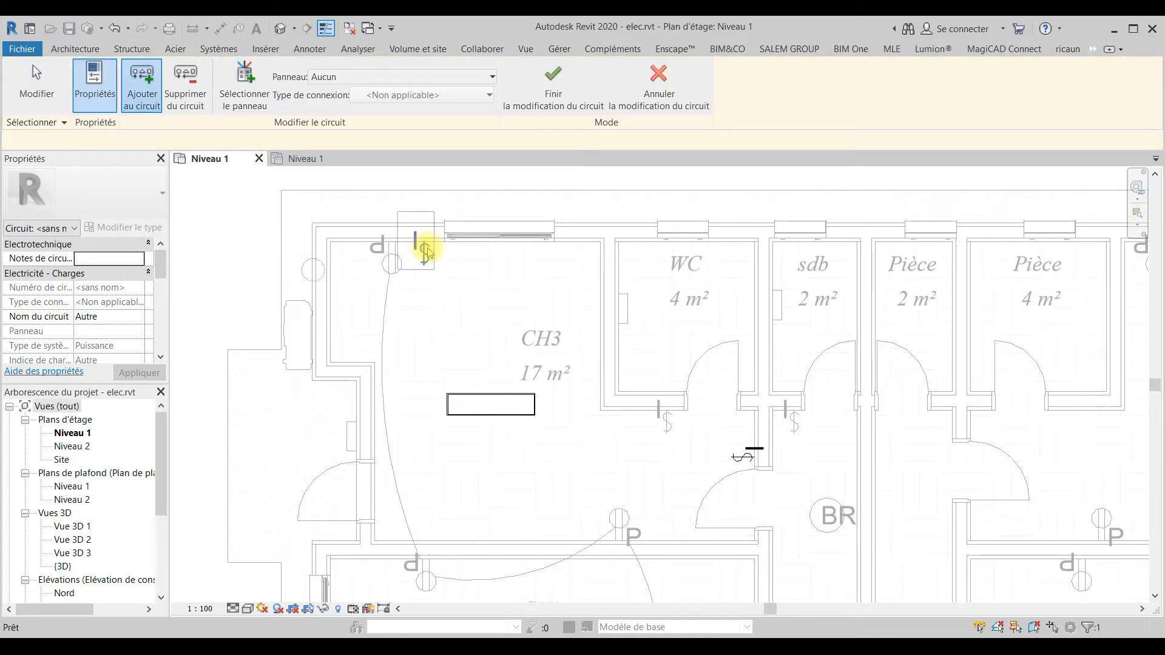
{"action": "left_click", "coordinate": [557, 79]}
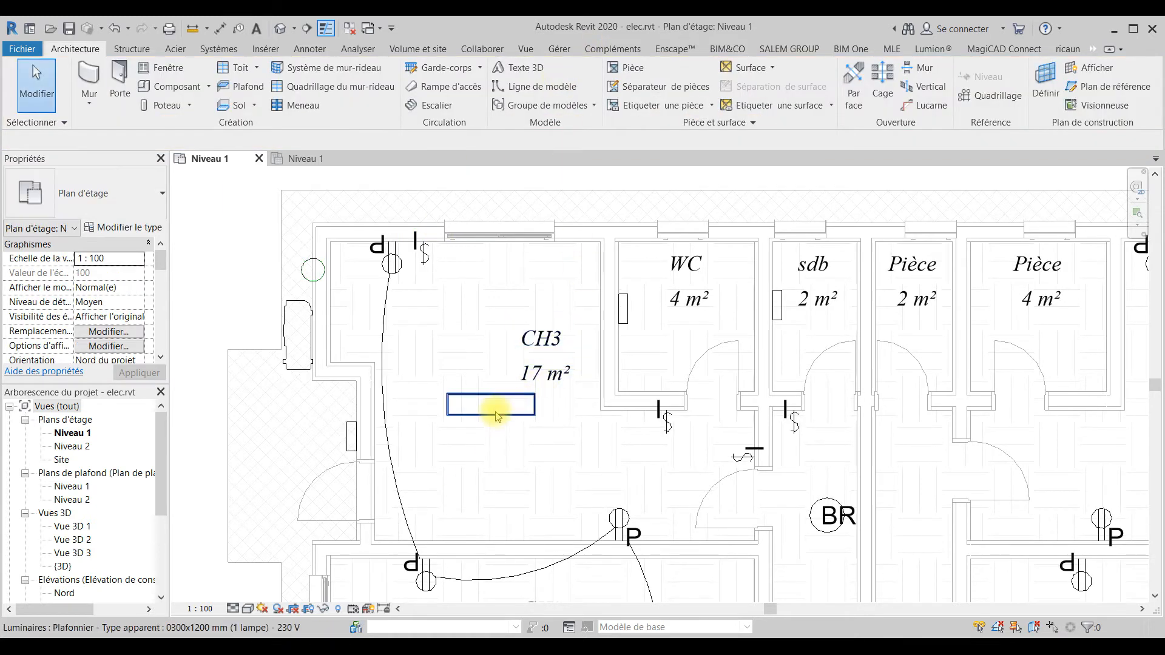
Generate arc wiring between CH3's ceiling light and its two switches.
{"action": "key", "text": "Tab"}
{"action": "left_click", "coordinate": [743, 453]}
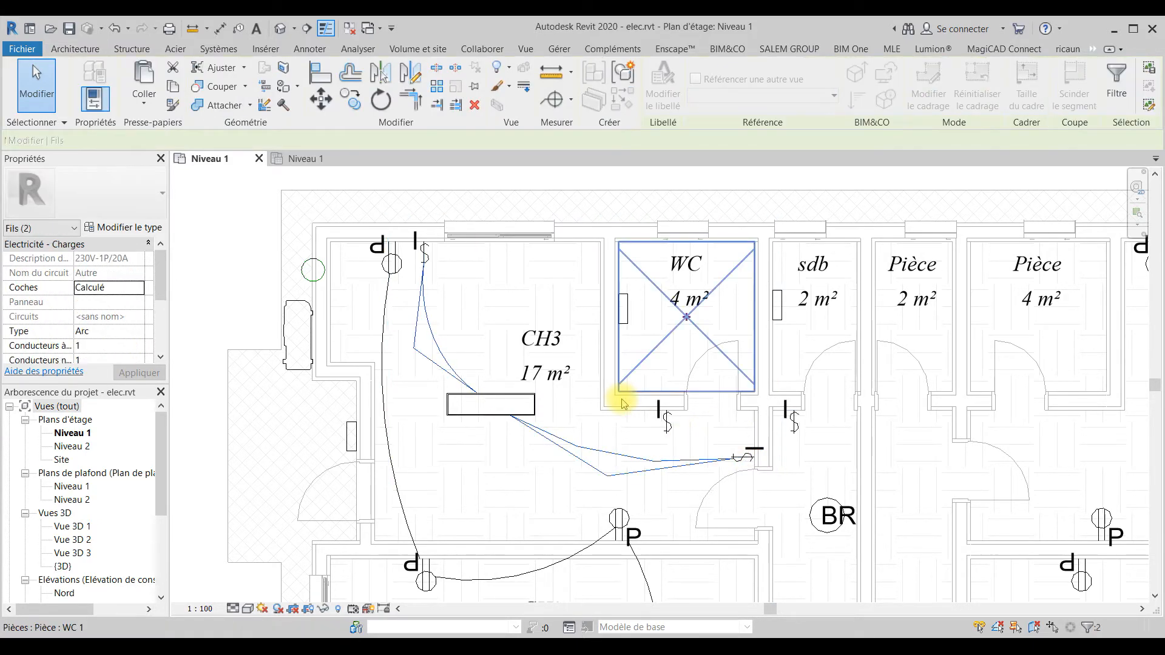
{"action": "key", "text": "Escape"}
{"action": "middle_click_drag", "start_coordinate": [709, 357], "coordinate": [661, 370]}
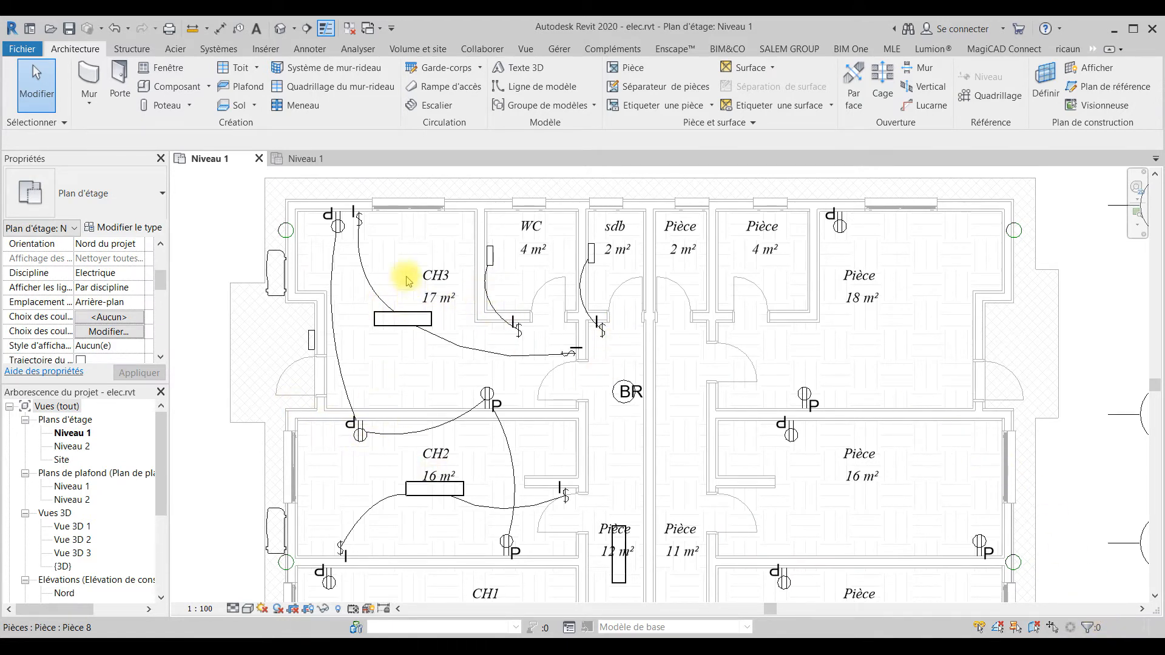
{"action": "left_click", "coordinate": [394, 324]}
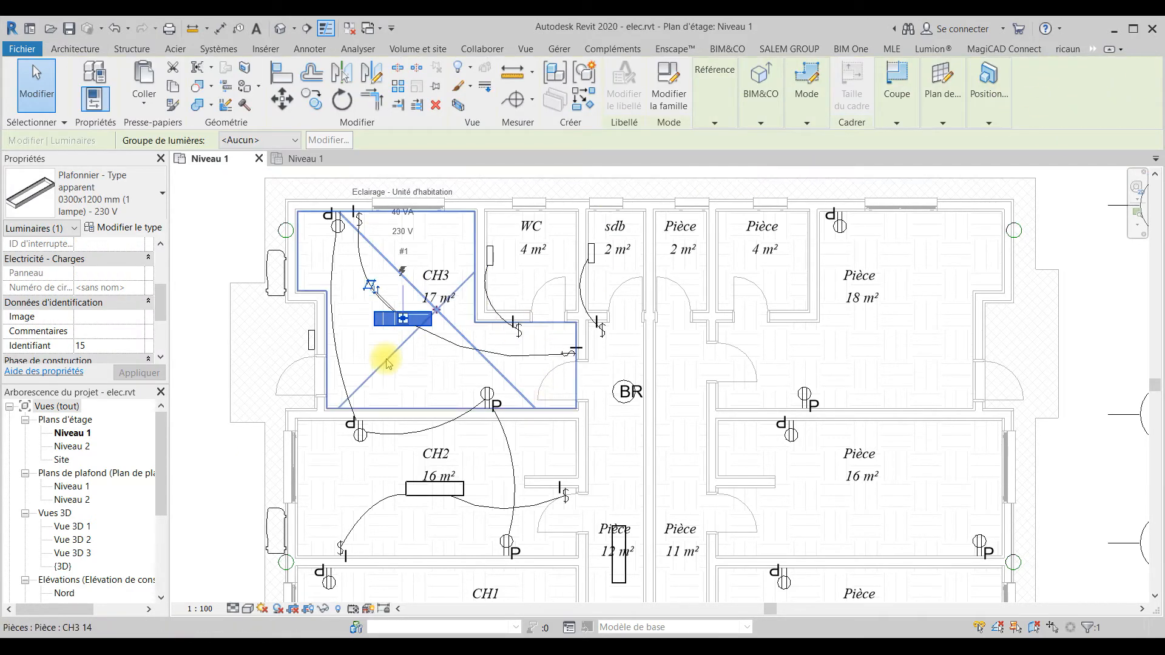
{"action": "left_click", "coordinate": [485, 407]}
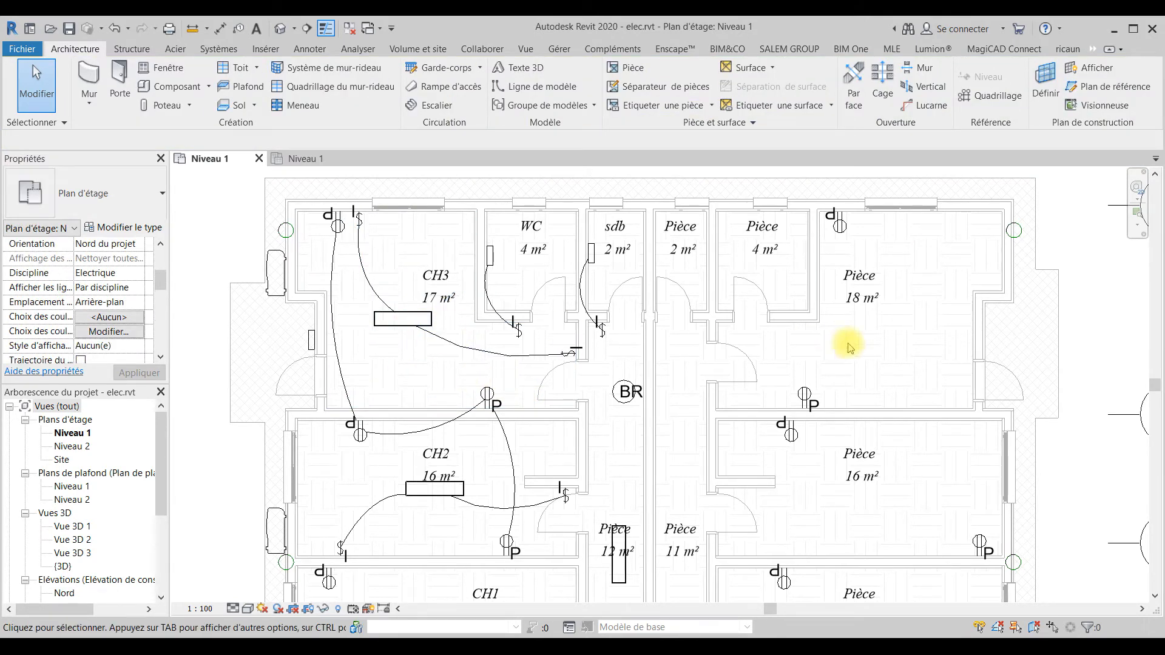
{"action": "middle_click_drag", "start_coordinate": [612, 464], "coordinate": [636, 441]}
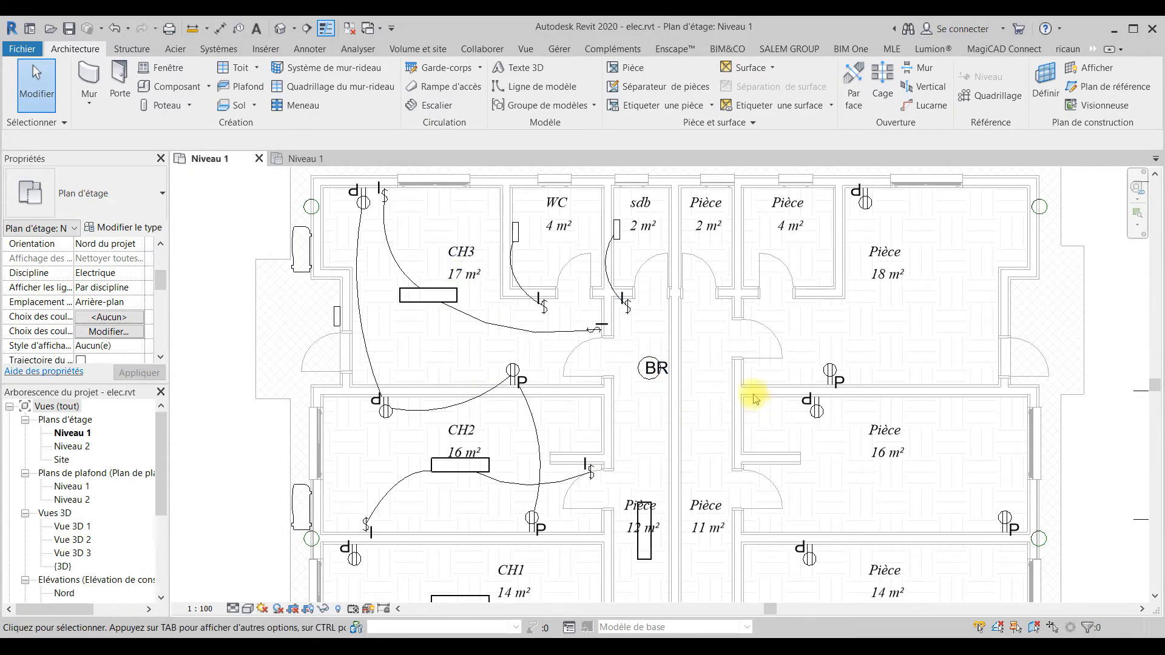
Create a power circuit from the corridor junction box, add CH2's outlet marked P, and finish the circuit.
{"action": "left_click", "coordinate": [672, 389]}
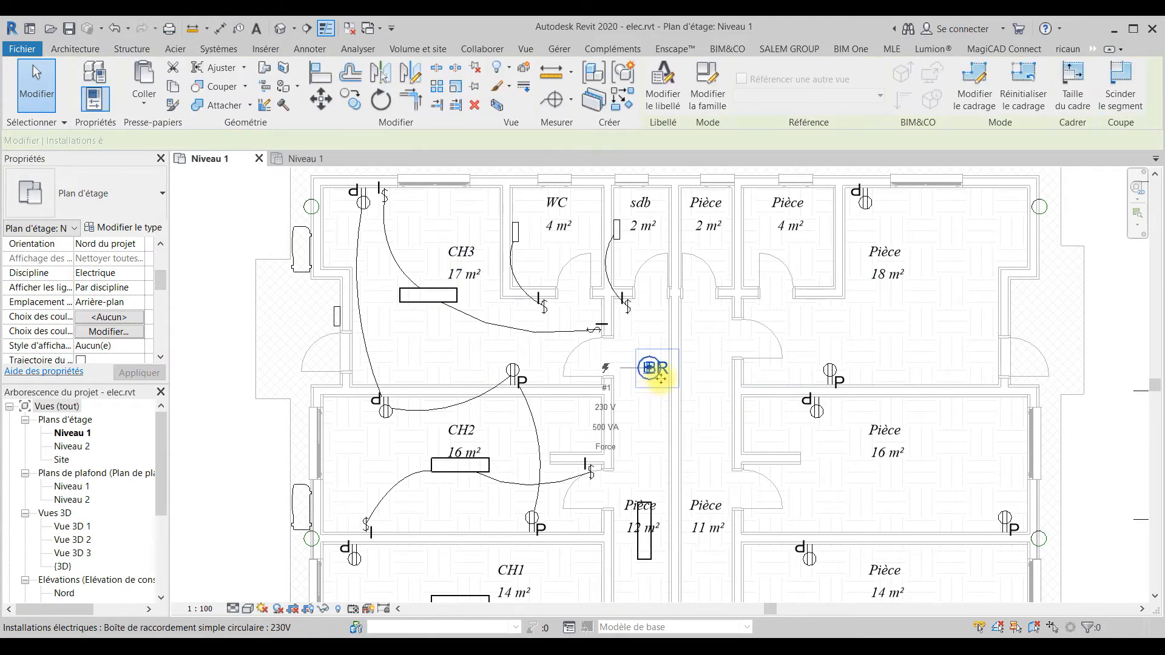
{"action": "left_click", "coordinate": [1093, 48]}
{"action": "left_click", "coordinate": [1077, 108]}
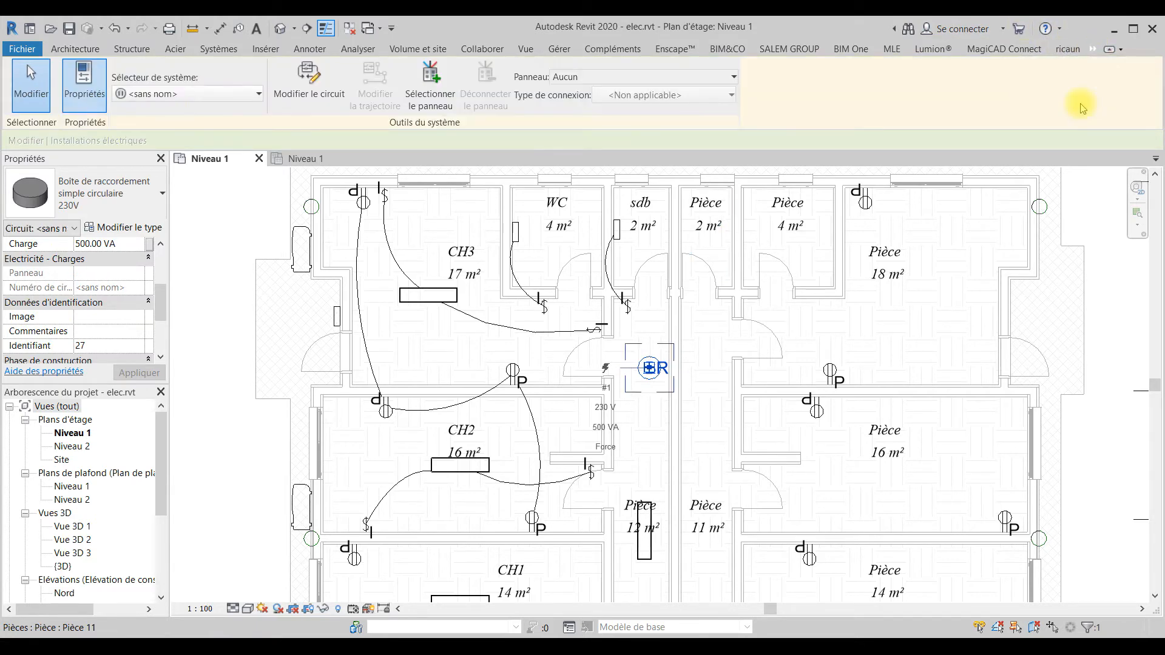
{"action": "left_click", "coordinate": [306, 76]}
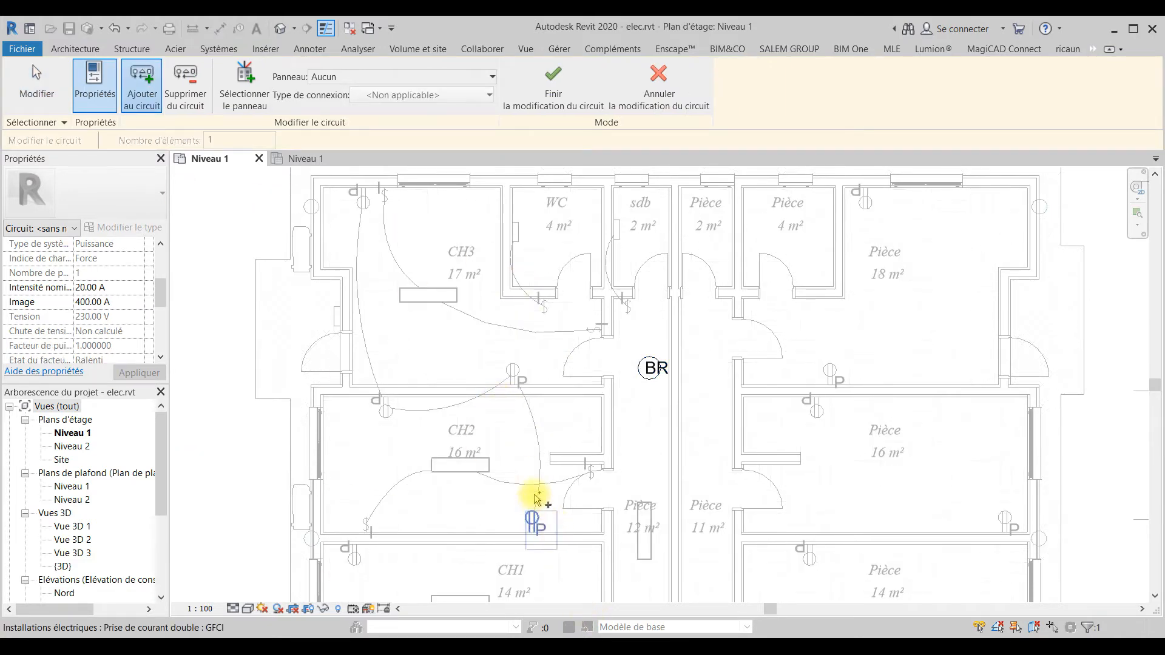
{"action": "left_click", "coordinate": [535, 519]}
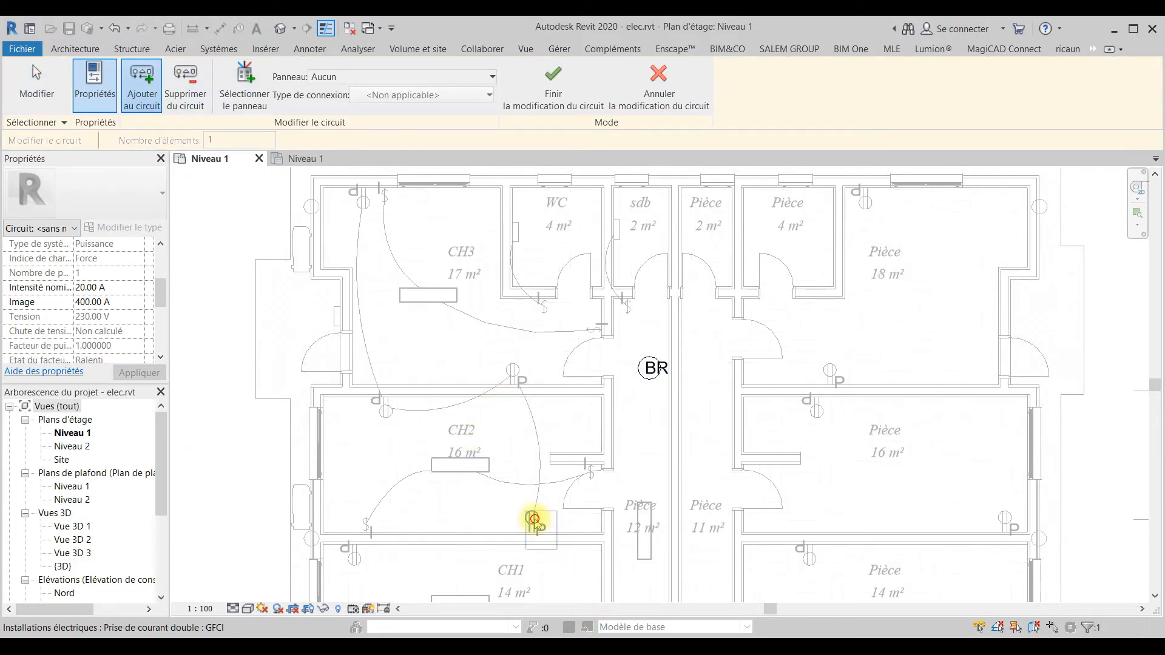
{"action": "left_click", "coordinate": [572, 84]}
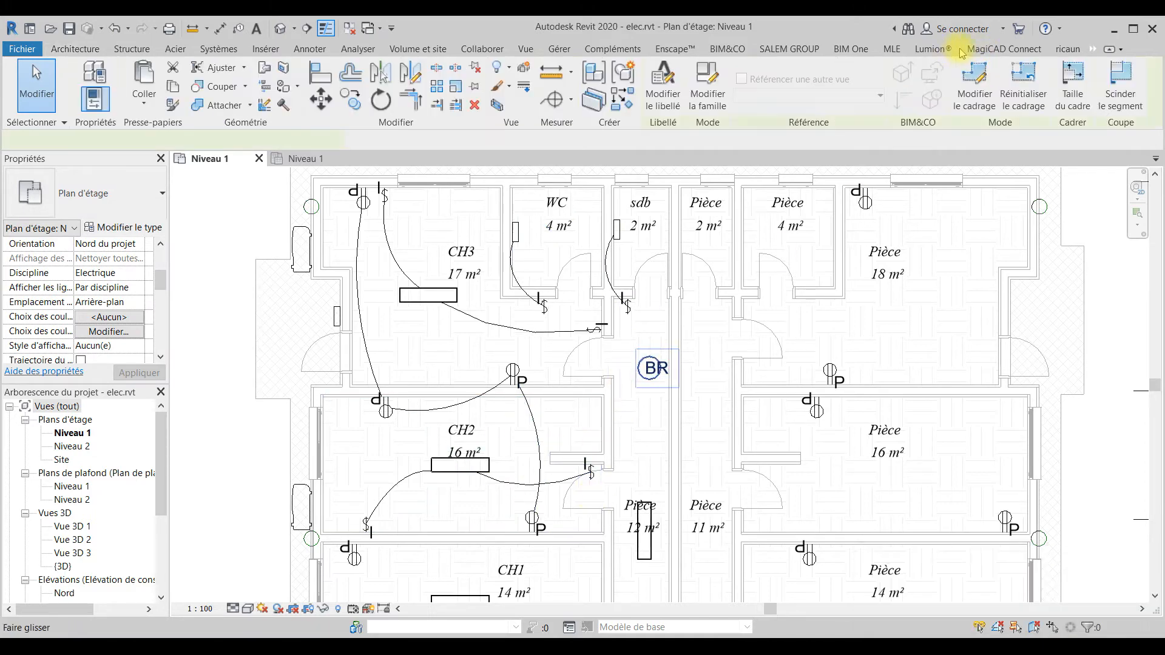
Add the switch beside CH3's interior door to the junction box's power circuit and finish the circuit edit.
{"action": "left_click", "coordinate": [1090, 51]}
{"action": "left_click", "coordinate": [1034, 108]}
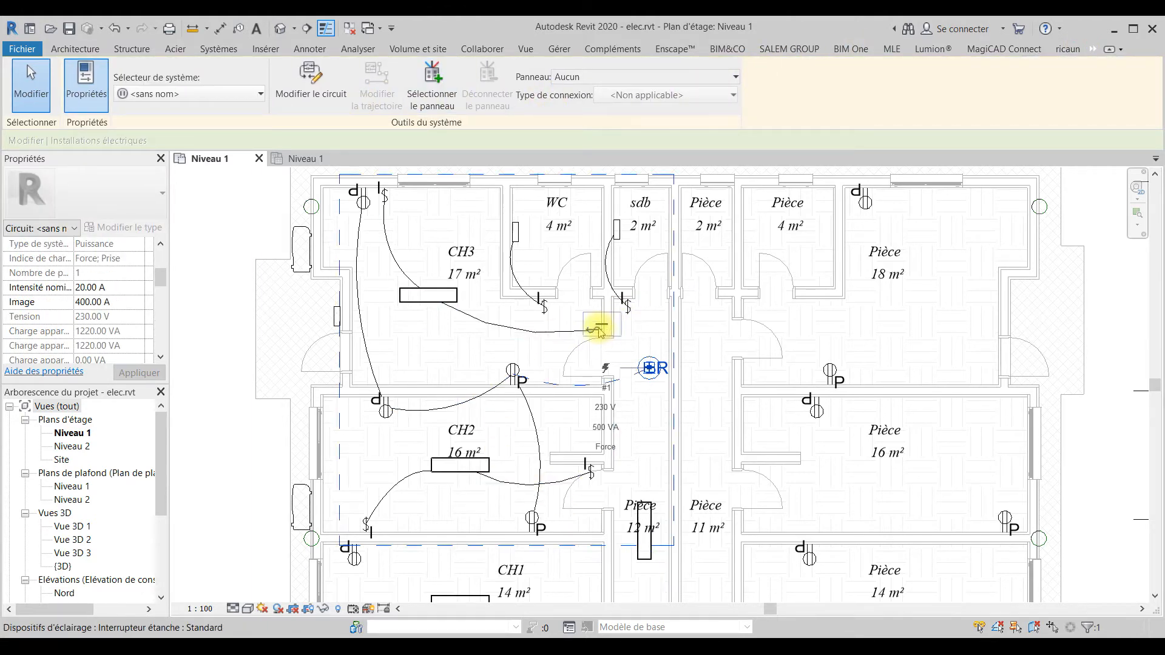
{"action": "left_click", "coordinate": [313, 91]}
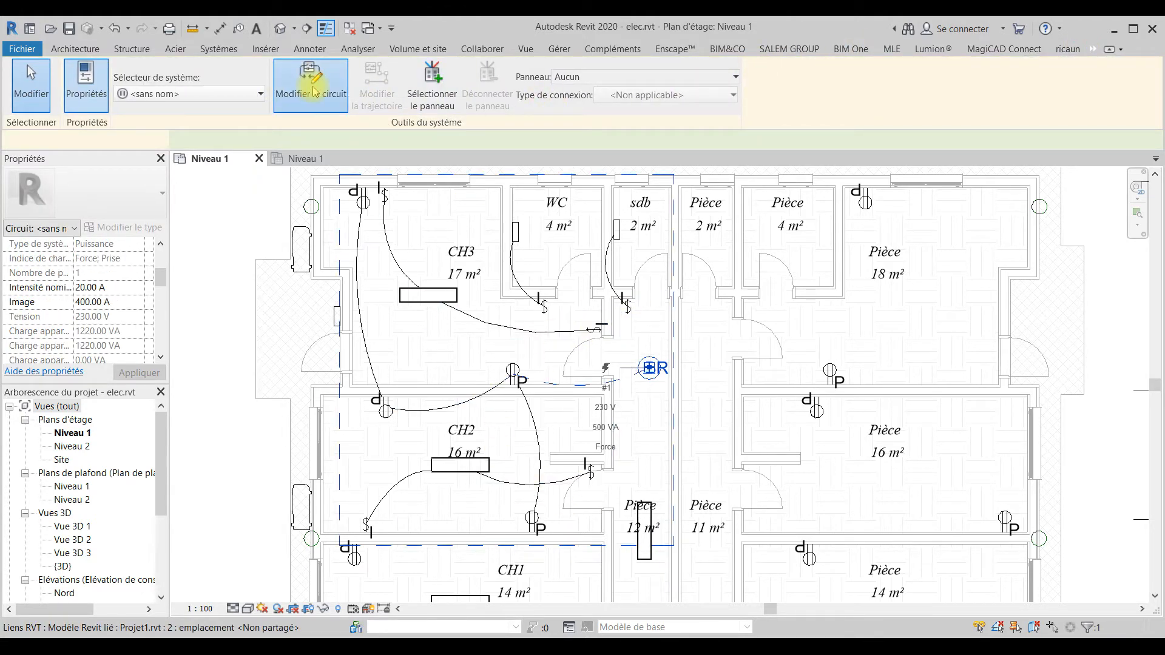
{"action": "left_click", "coordinate": [599, 331]}
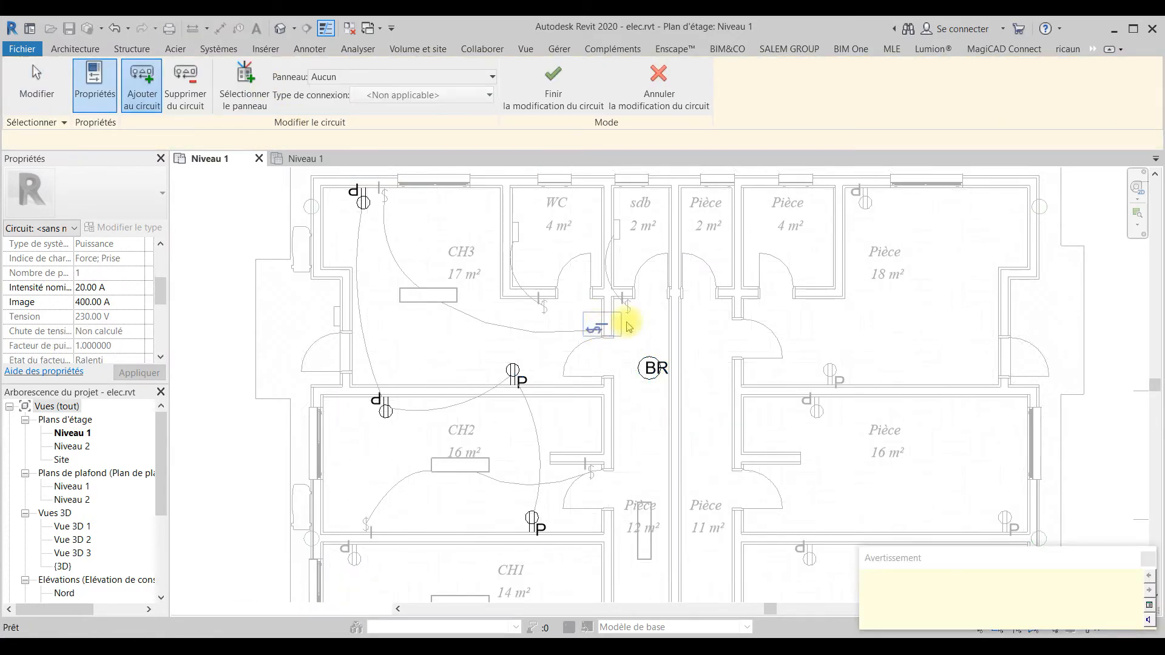
{"action": "left_click", "coordinate": [551, 90]}
Add the switch outside the WC to the junction box's power circuit and finish the circuit edit.
{"action": "left_click", "coordinate": [661, 370]}
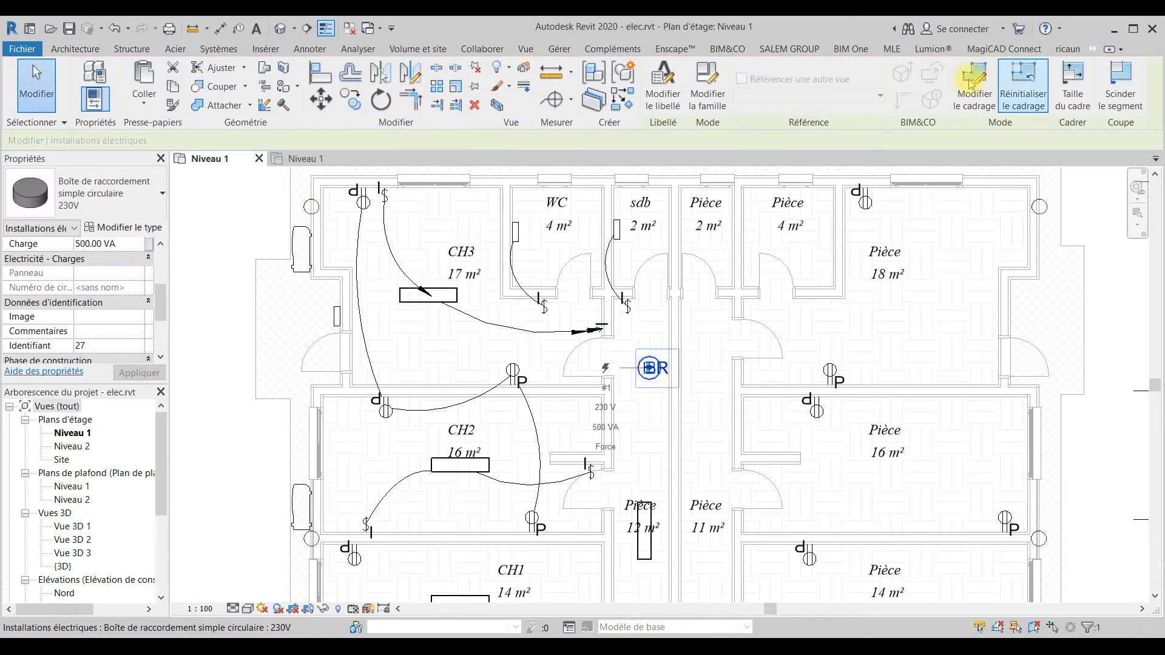
{"action": "left_click", "coordinate": [1092, 49]}
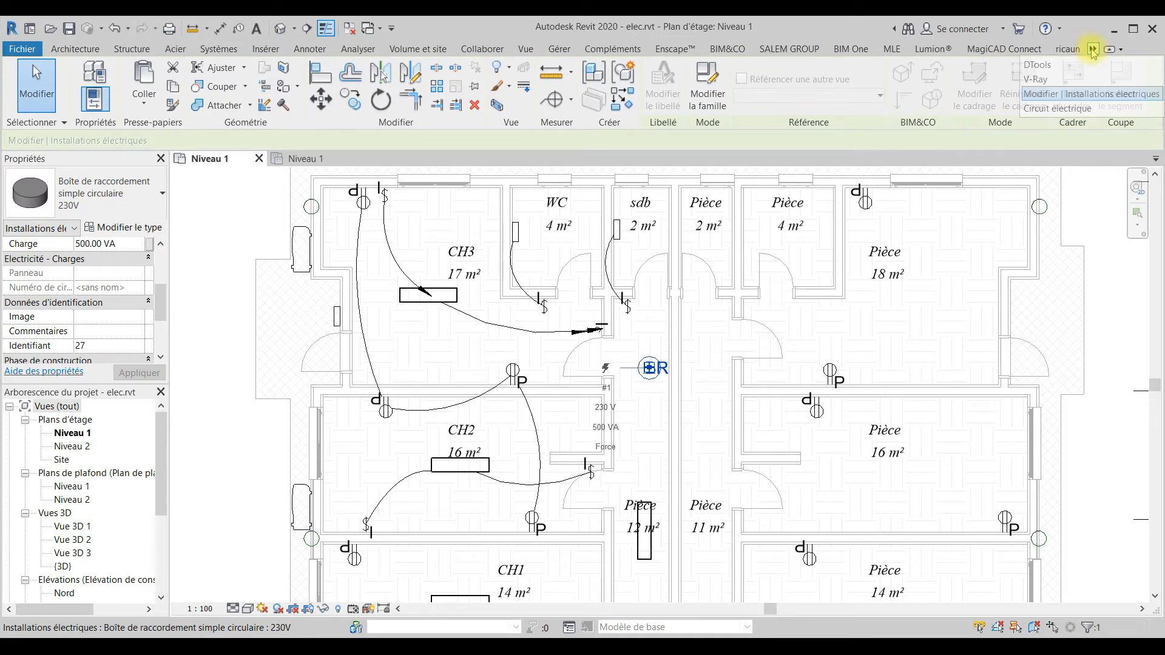
{"action": "left_click", "coordinate": [1037, 108]}
{"action": "left_click", "coordinate": [345, 97]}
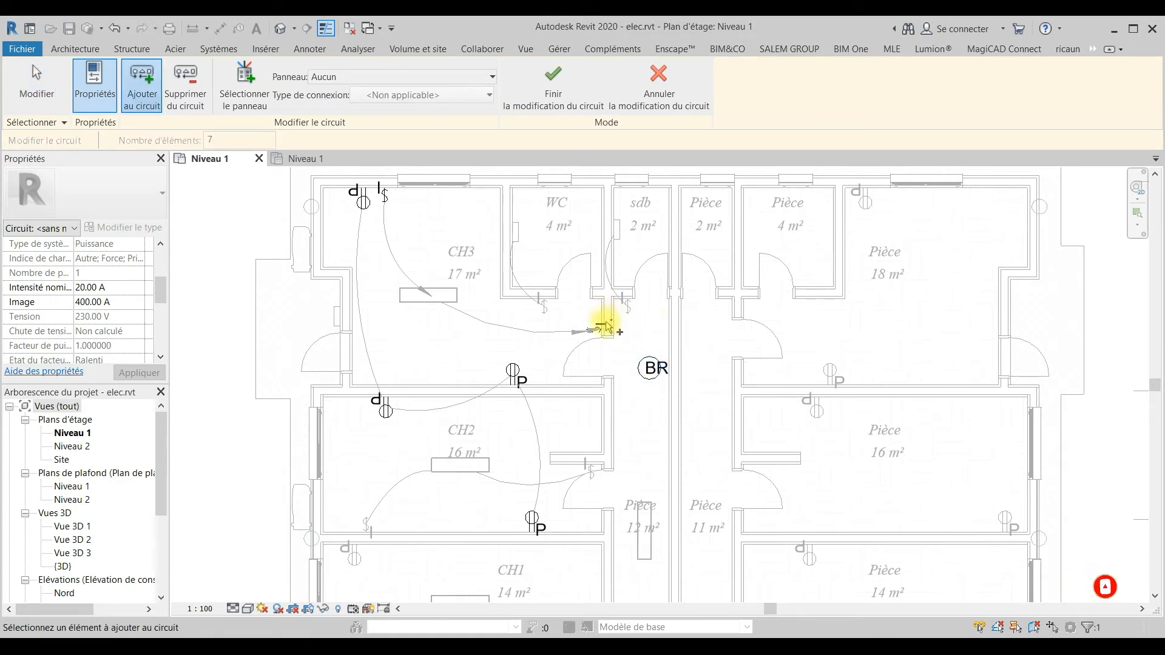
{"action": "left_click", "coordinate": [542, 301]}
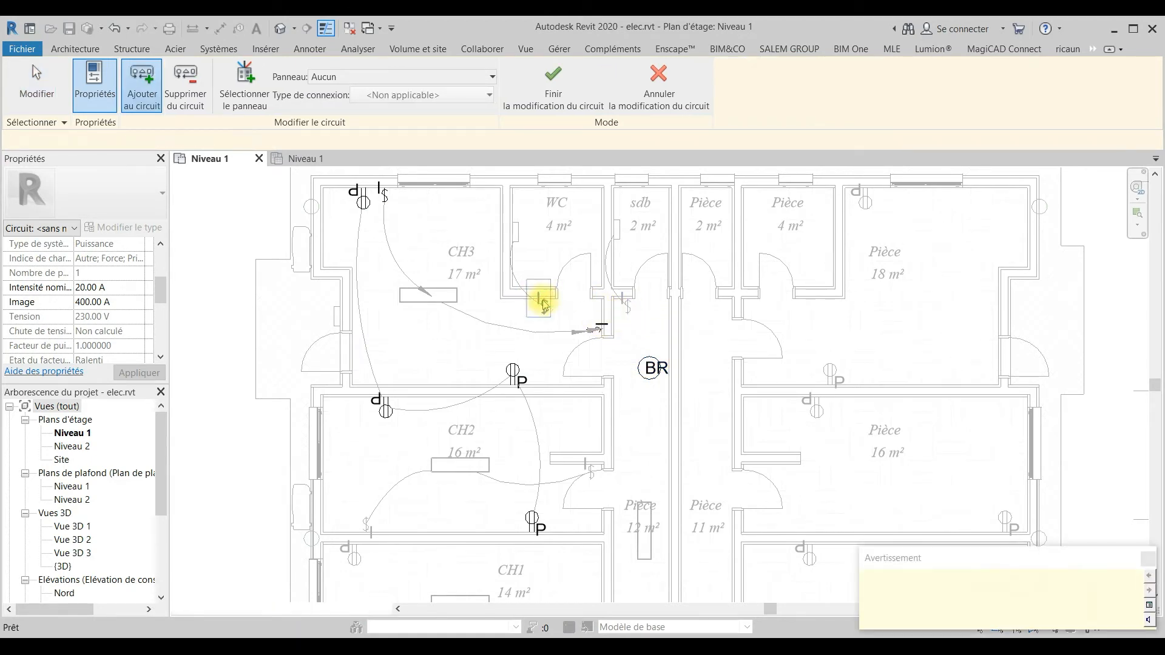
{"action": "left_click", "coordinate": [570, 97]}
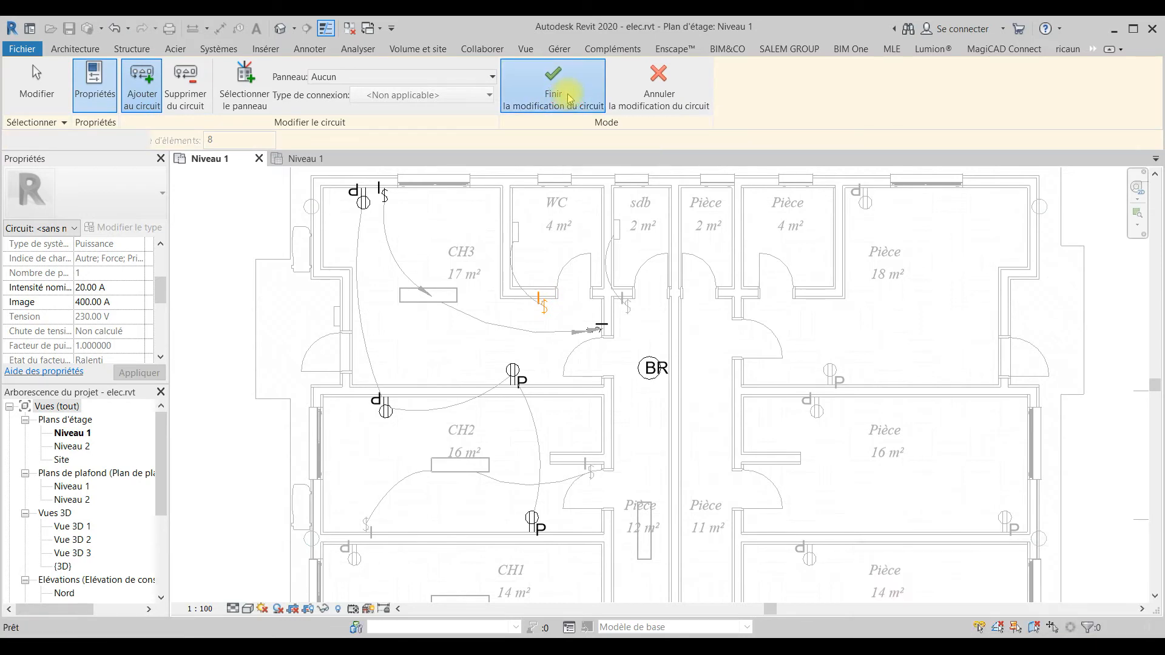
{"action": "left_click", "coordinate": [1078, 49]}
{"action": "left_click", "coordinate": [1093, 49]}
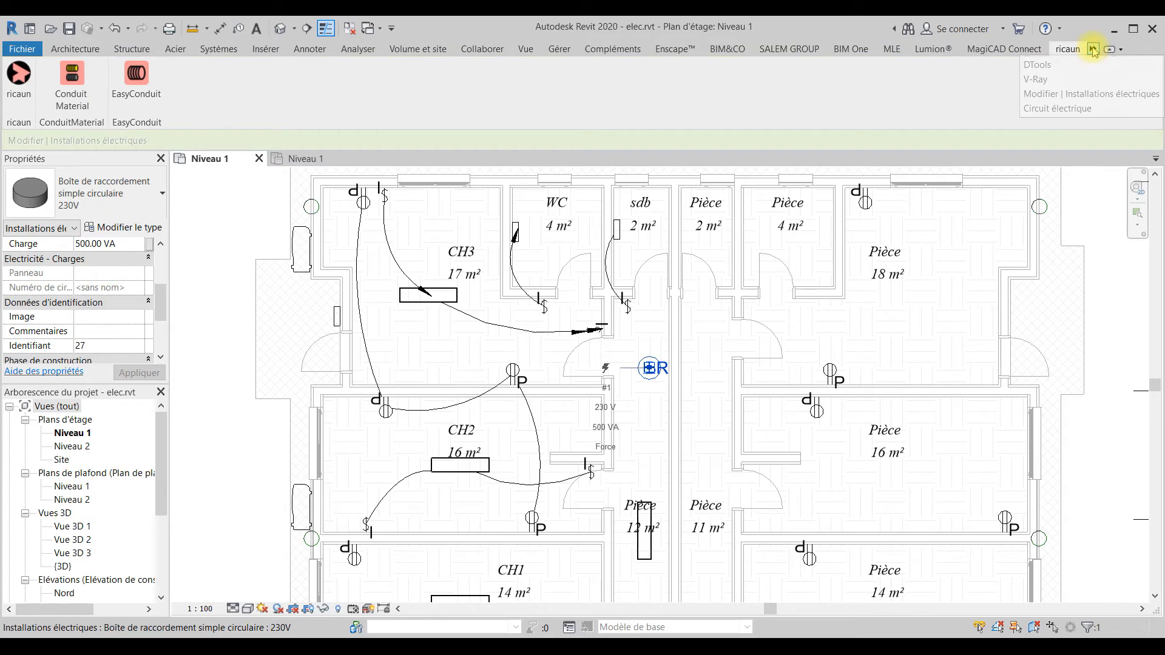
{"action": "left_click", "coordinate": [1063, 107]}
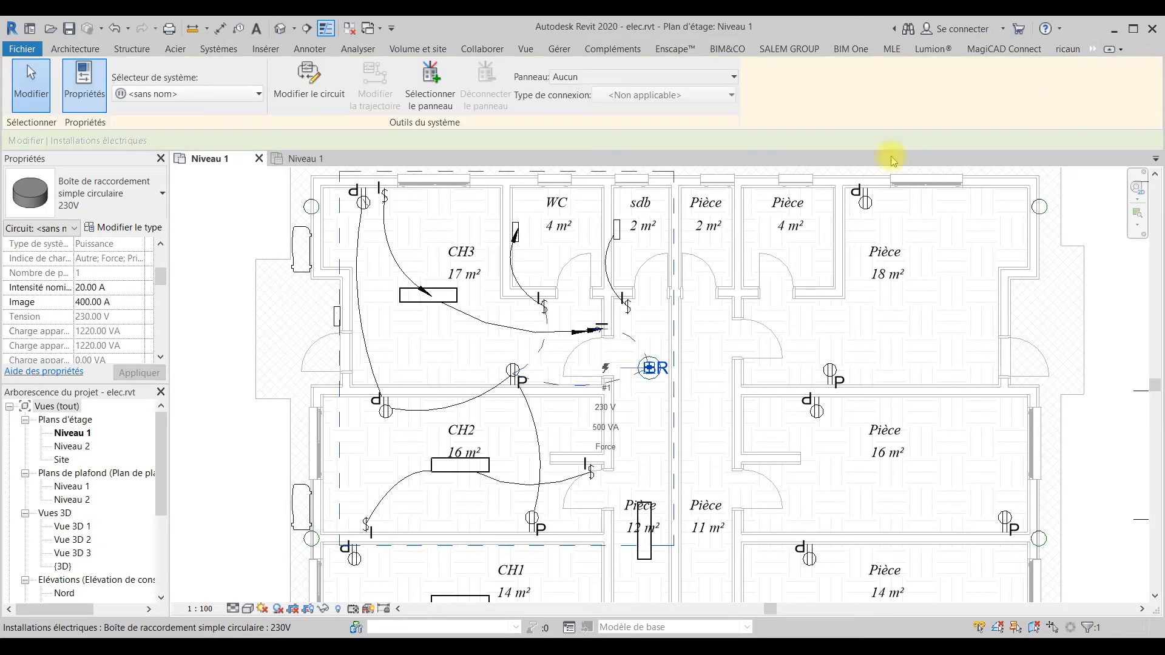
{"action": "left_click", "coordinate": [587, 465]}
{"action": "left_click", "coordinate": [323, 82]}
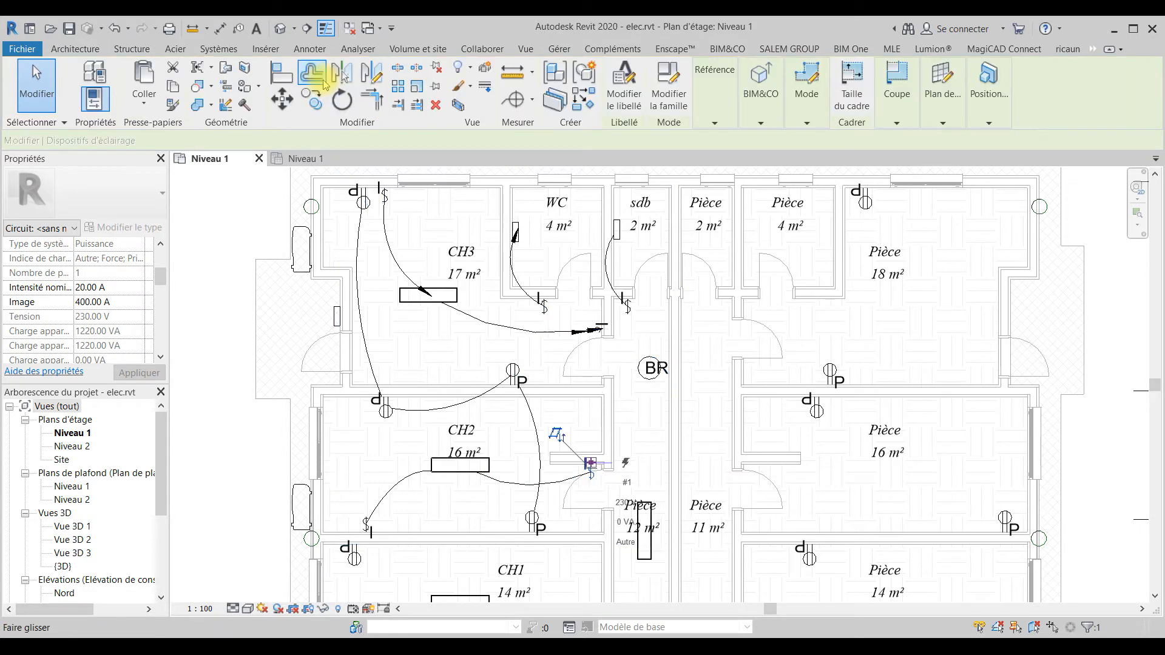
Add CH2's two switches to the corridor junction box's power circuit and finish the circuit edit.
{"action": "left_click", "coordinate": [657, 380]}
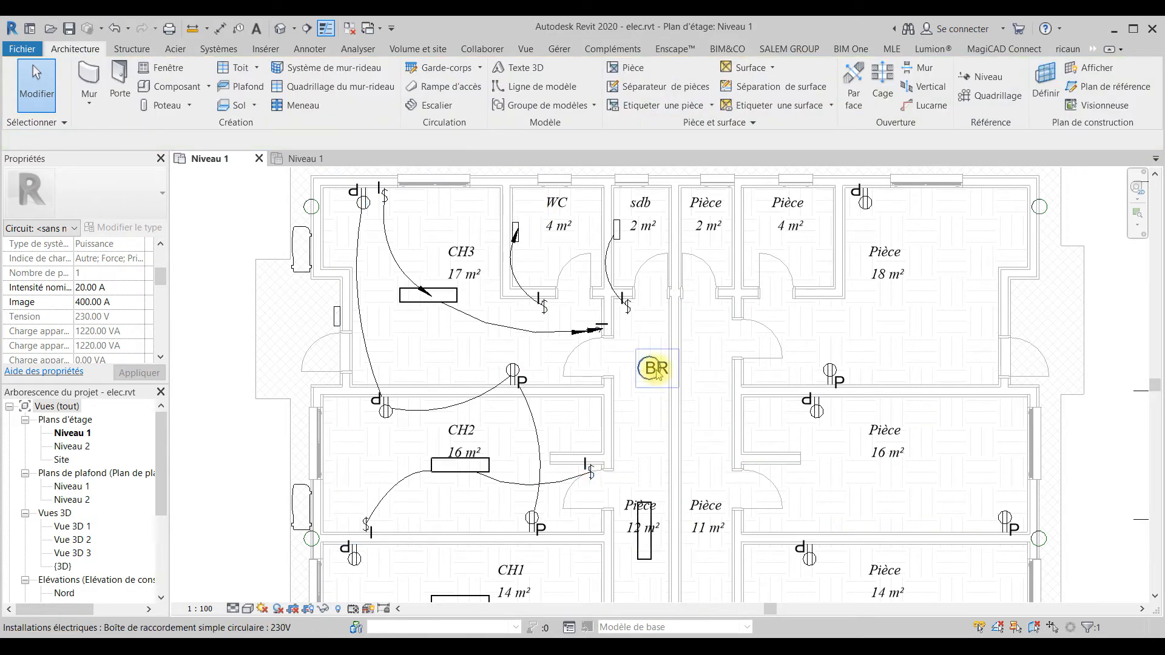
{"action": "left_click", "coordinate": [1092, 49]}
{"action": "left_click", "coordinate": [1059, 110]}
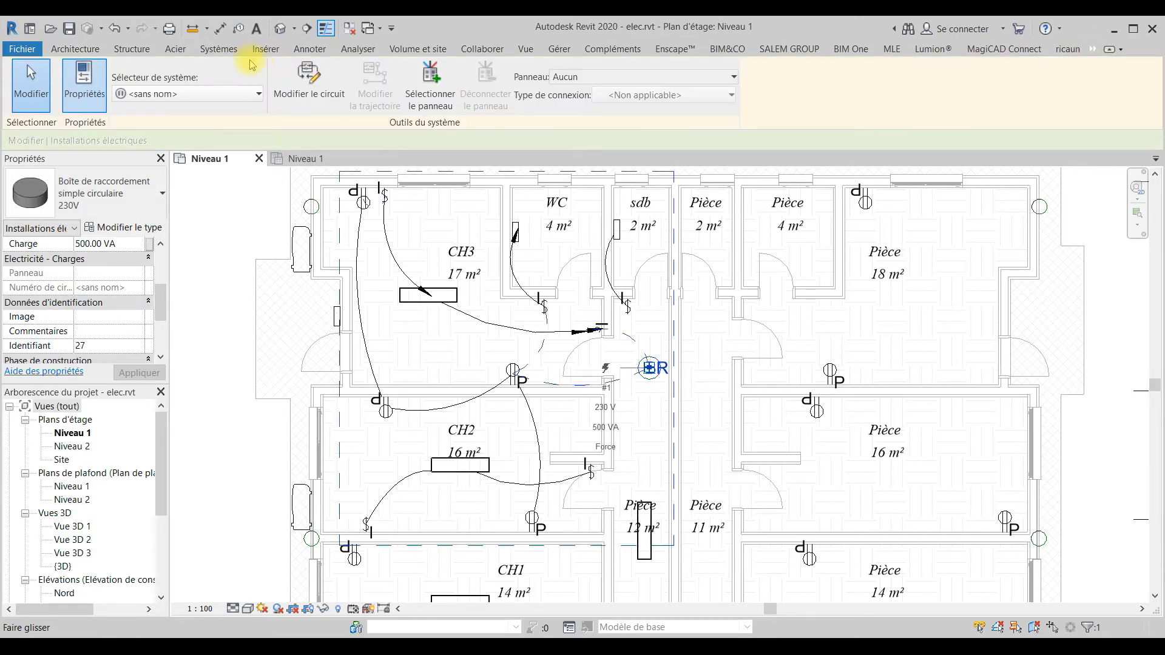
{"action": "left_click", "coordinate": [311, 84]}
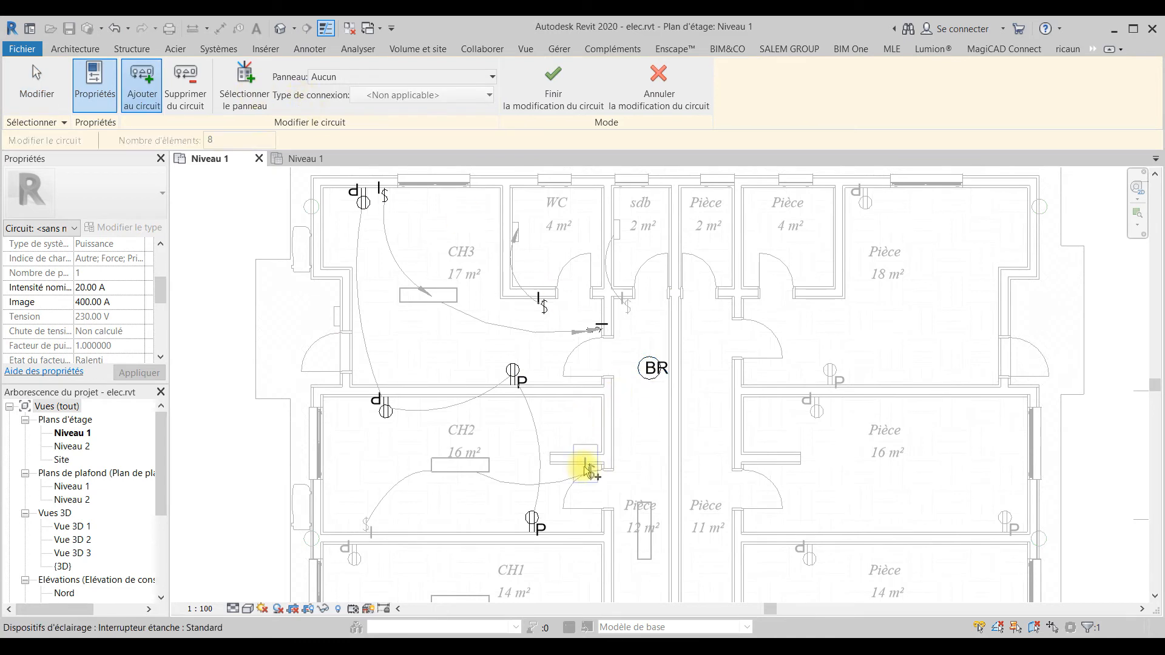
{"action": "left_click", "coordinate": [586, 469]}
{"action": "left_click", "coordinate": [552, 84]}
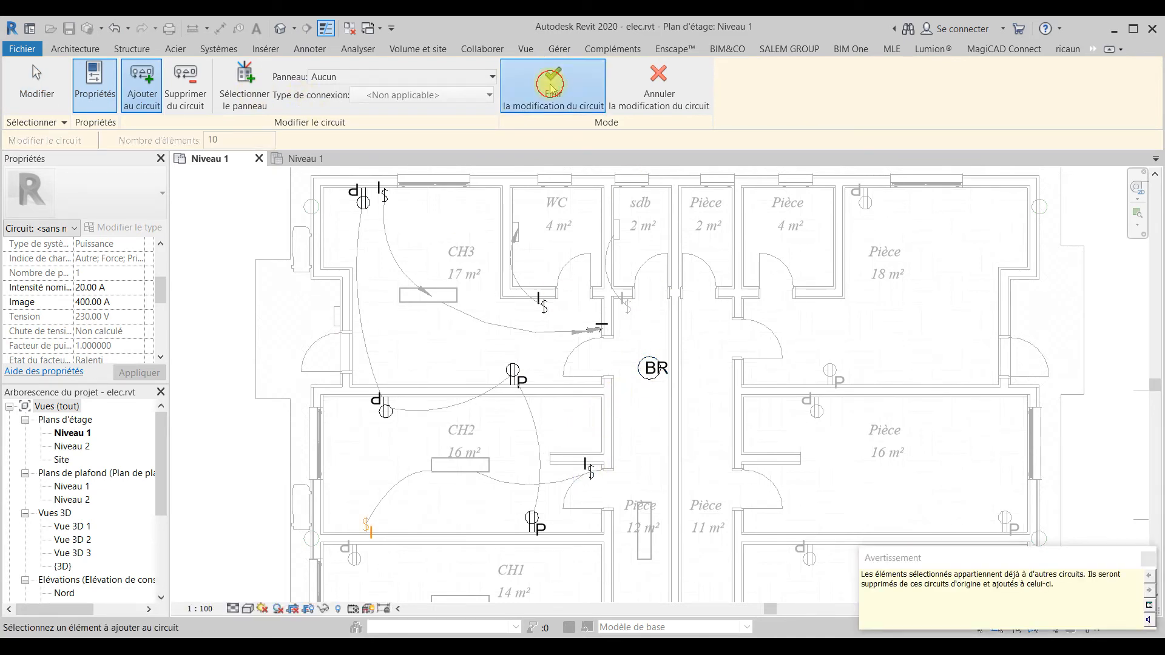
Add the switch outside the sdb to the junction box's power circuit and finish the circuit edit.
{"action": "left_click", "coordinate": [652, 367]}
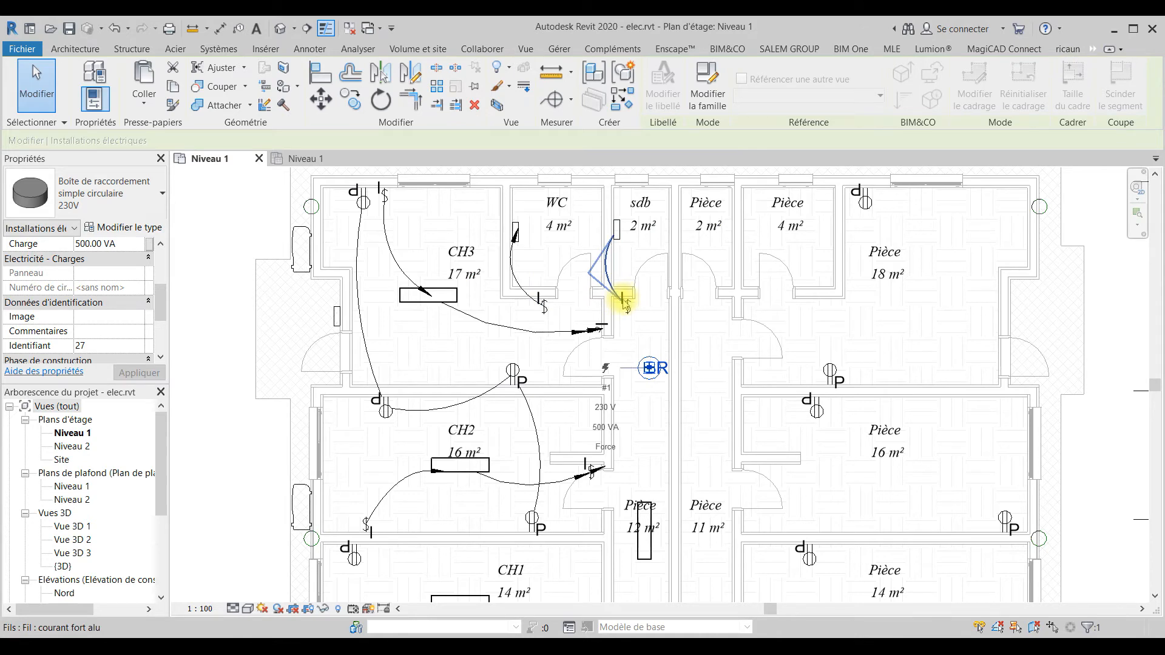
{"action": "left_click", "coordinate": [1090, 51]}
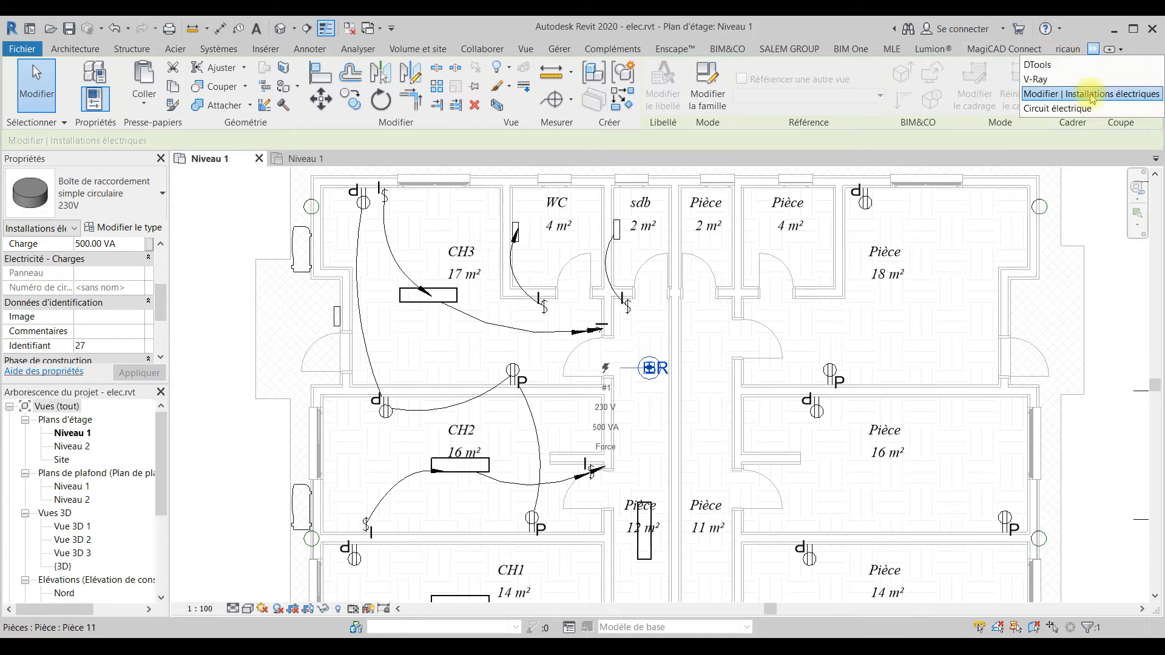
{"action": "left_click", "coordinate": [1090, 109]}
{"action": "left_click", "coordinate": [340, 97]}
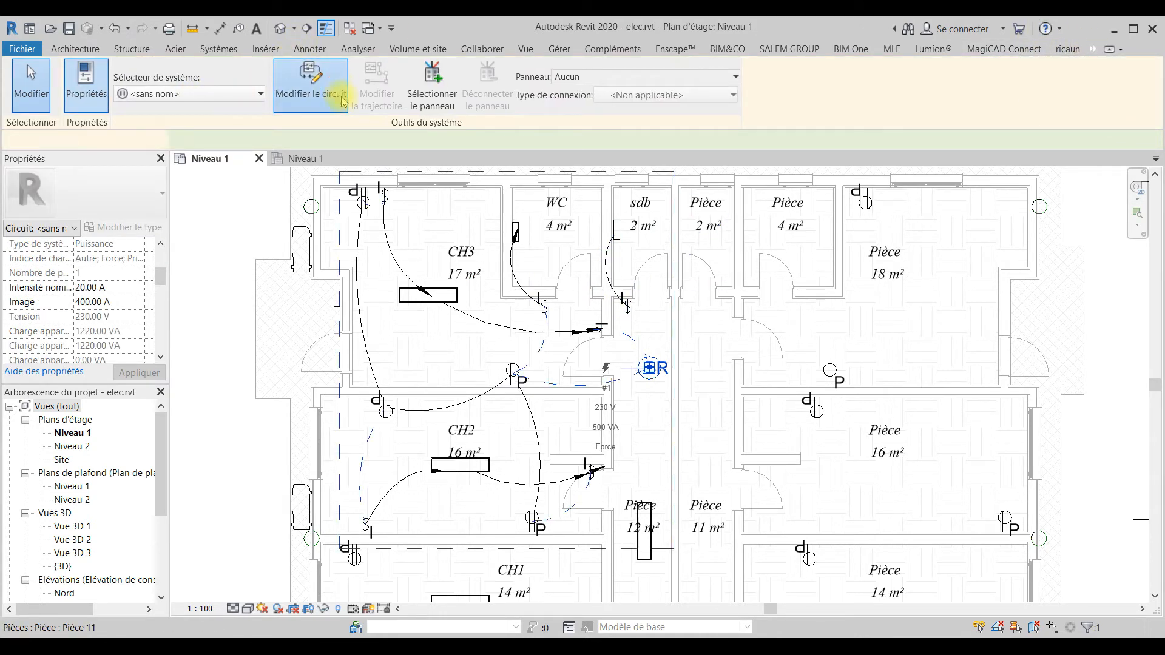
{"action": "left_click", "coordinate": [628, 307]}
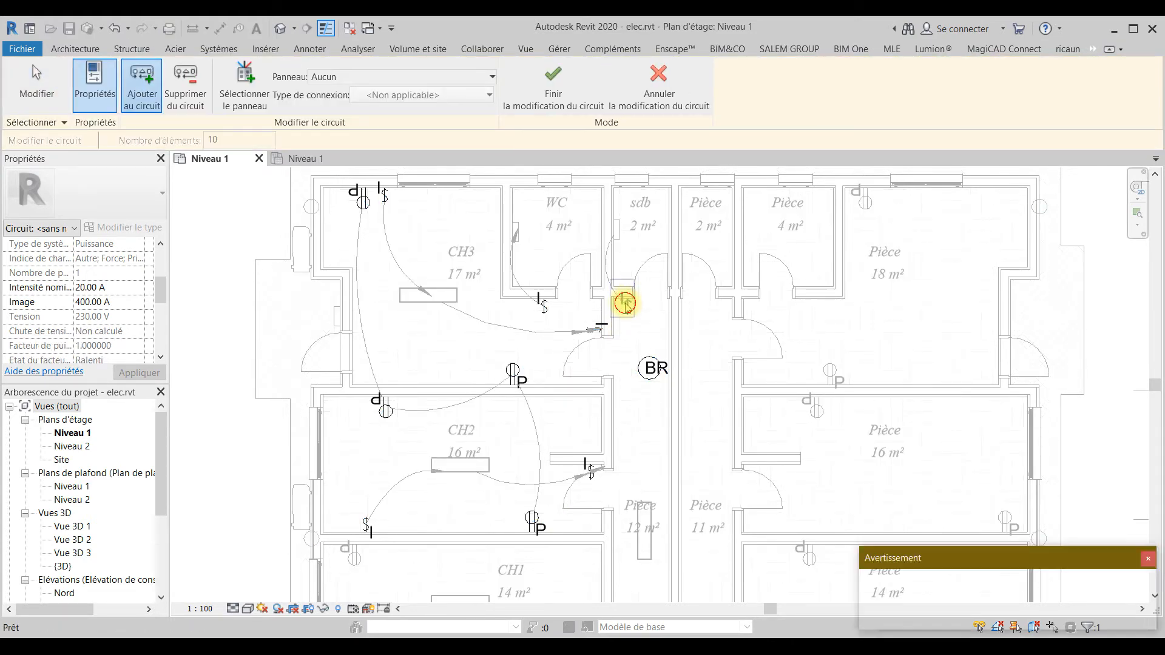
{"action": "left_click", "coordinate": [557, 72]}
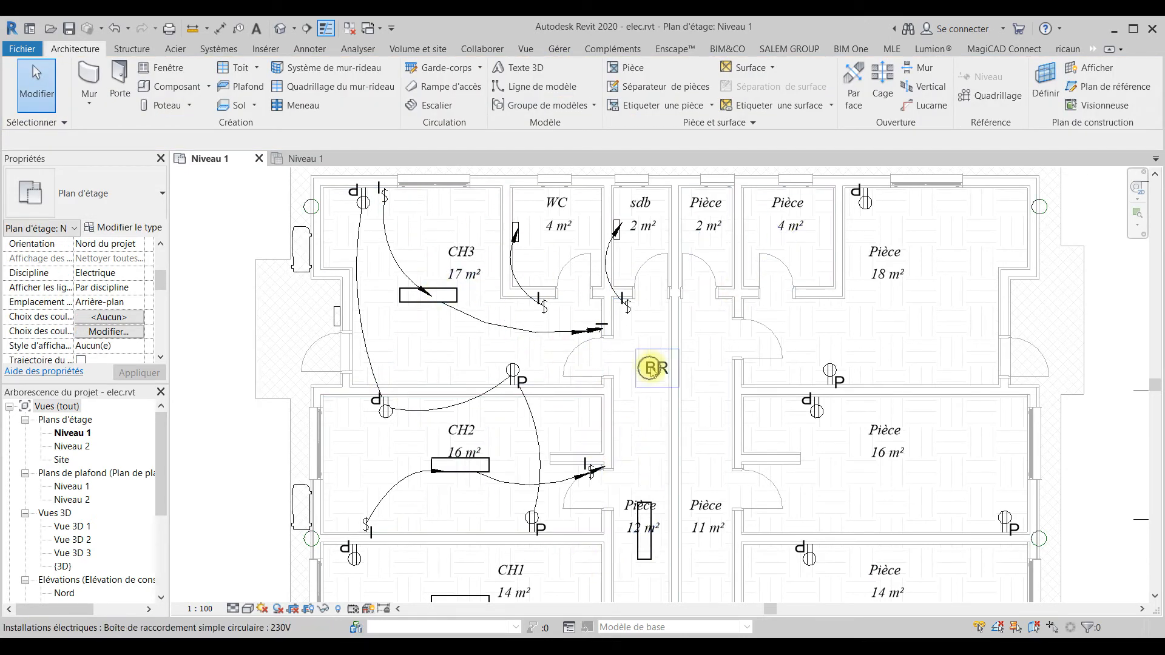
Generate arc wiring for the junction box's power circuit, linking it to the outlets and switches of CH3, CH2, WC and sdb.
{"action": "key", "text": "Tab"}
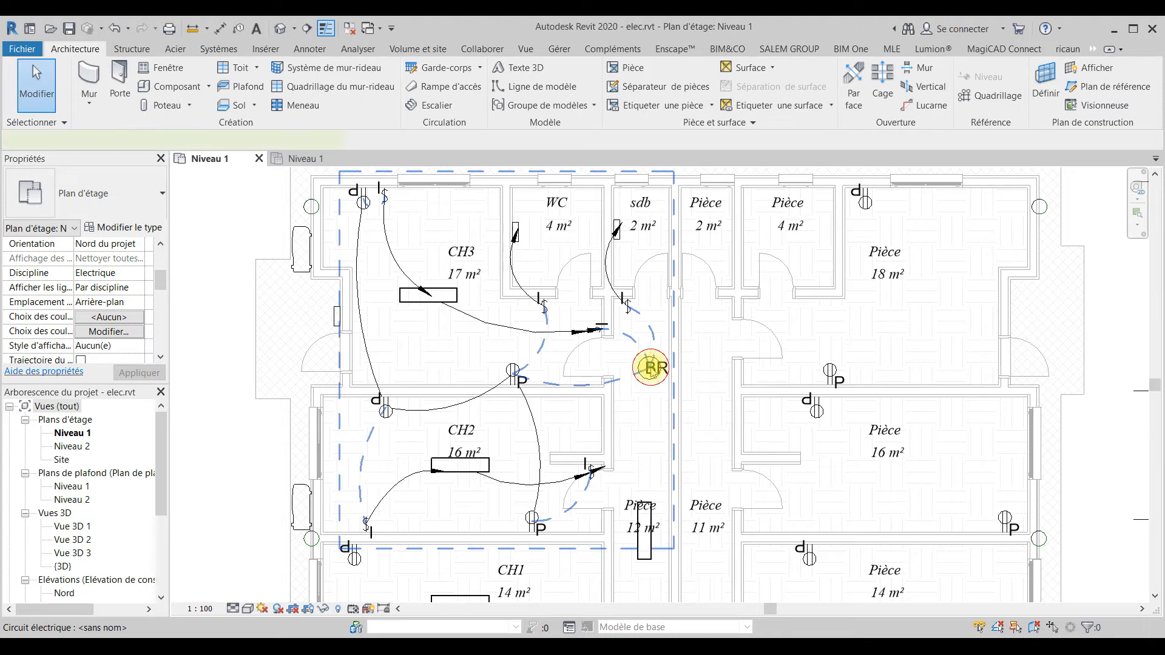
{"action": "left_click", "coordinate": [650, 368]}
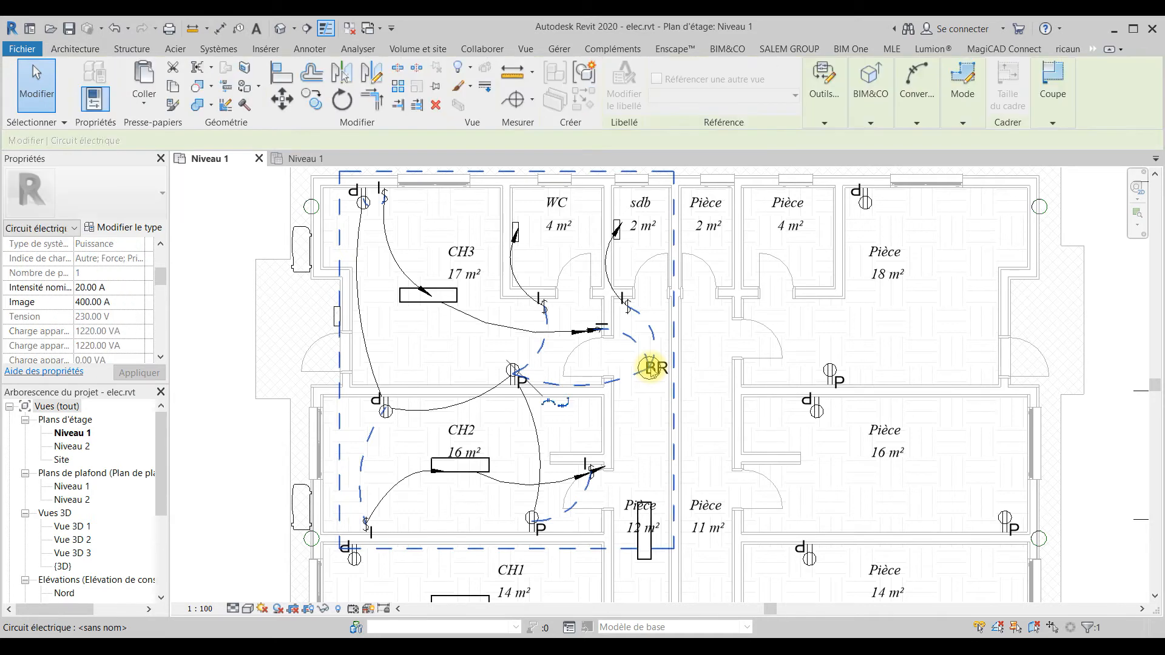
{"action": "left_click", "coordinate": [548, 403]}
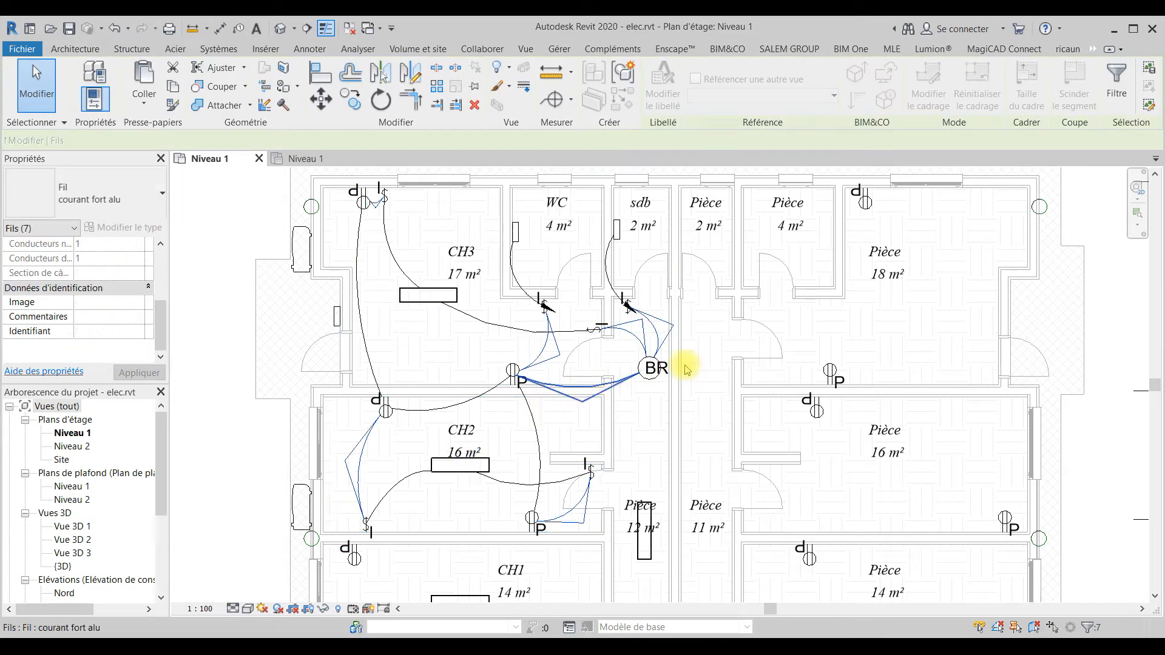
{"action": "left_click", "coordinate": [839, 332]}
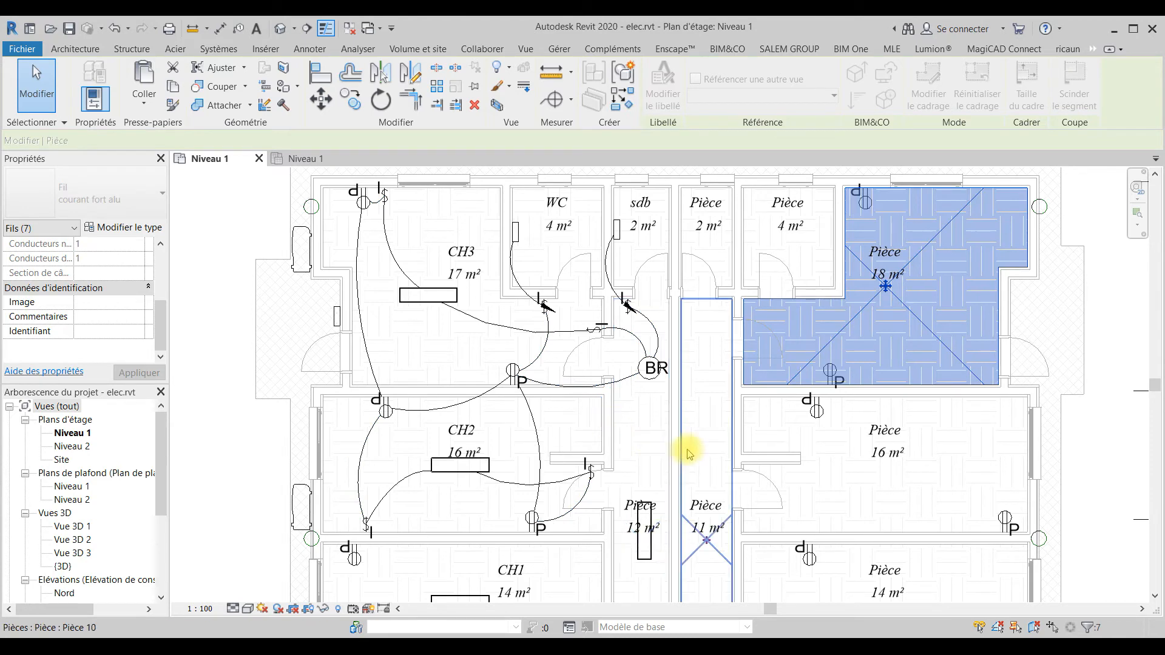
{"action": "key", "text": "Escape"}
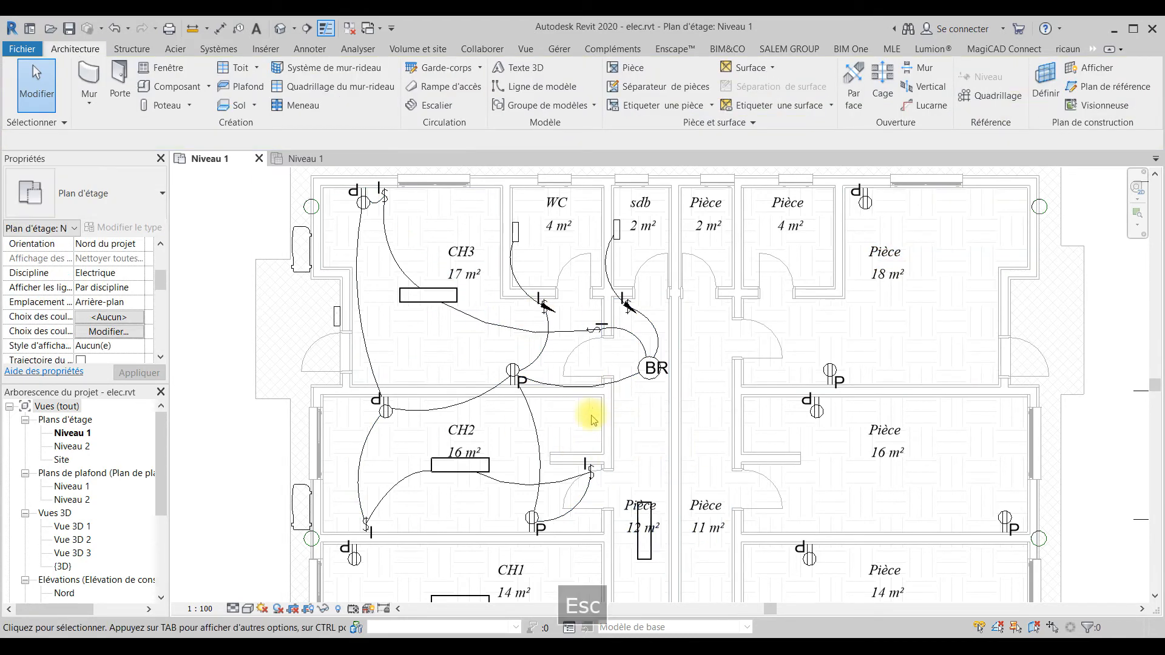
Assign panel AP1 to the corridor junction box's power circuit and clear the selection.
{"action": "left_click", "coordinate": [661, 372]}
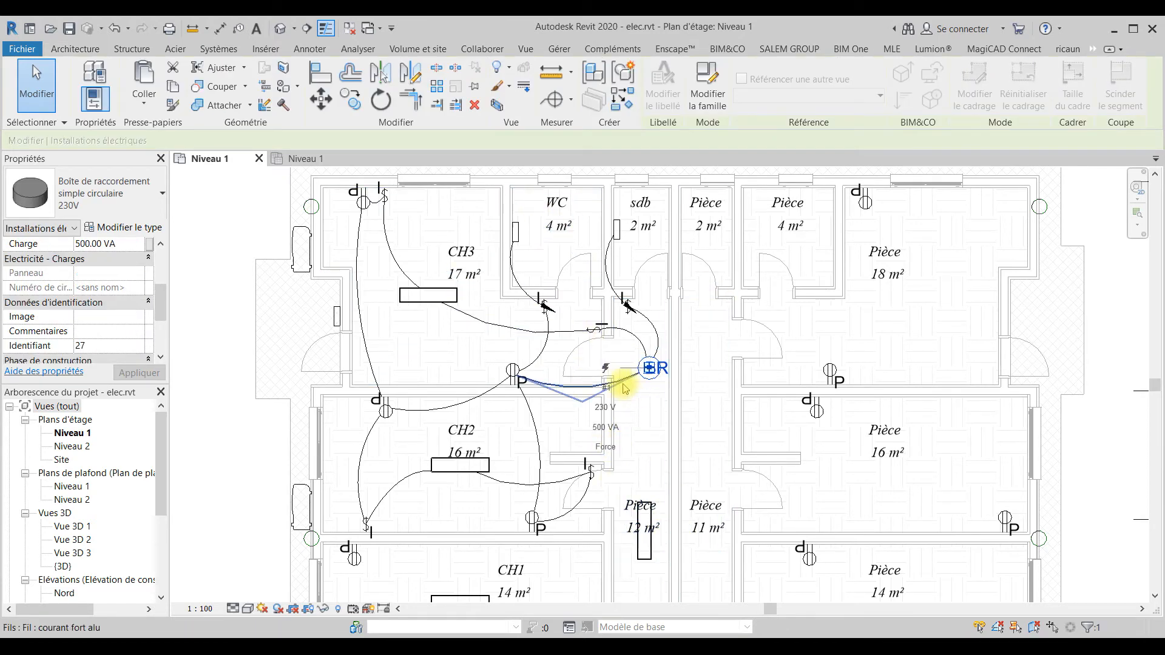
{"action": "left_click", "coordinate": [1092, 48]}
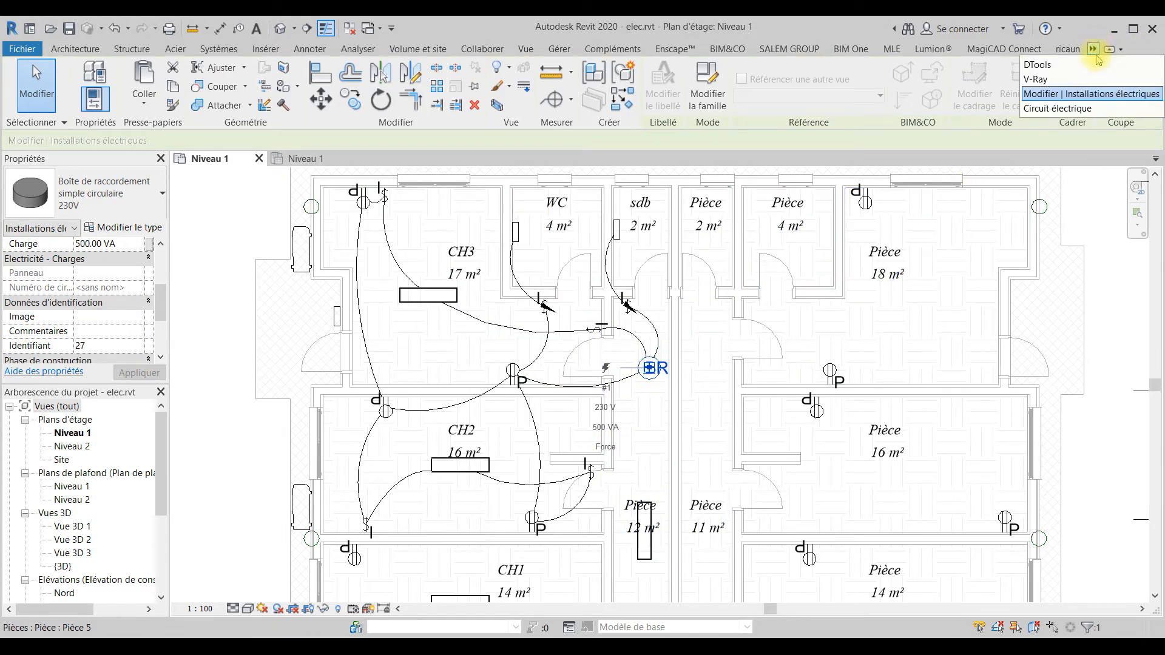
{"action": "left_click", "coordinate": [1092, 108]}
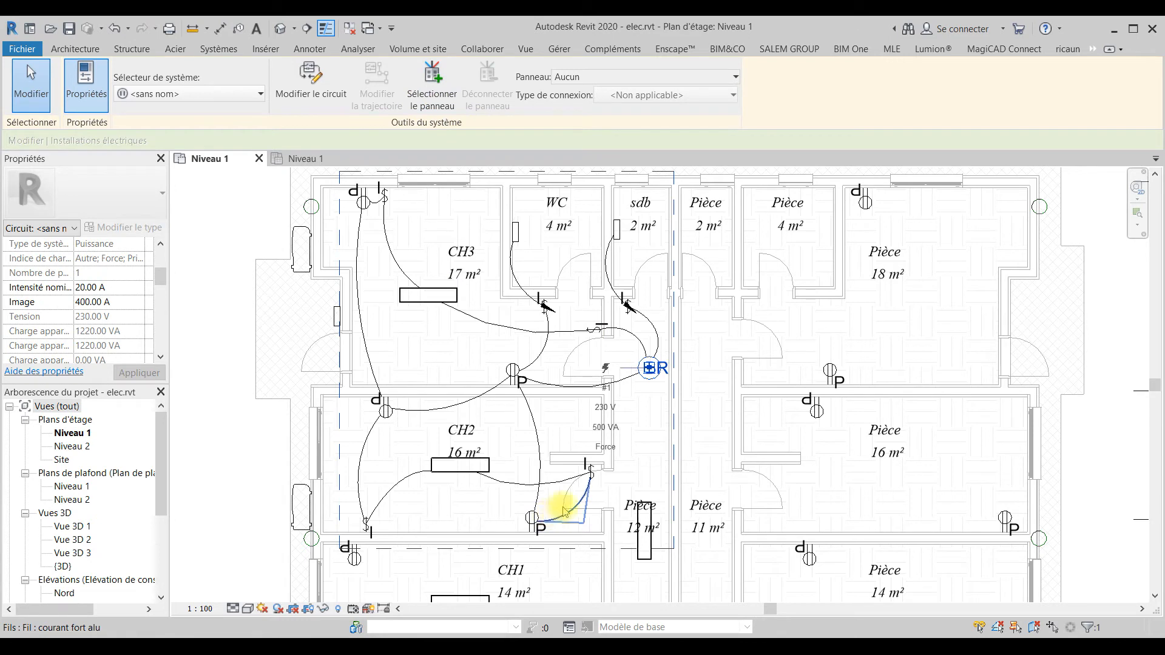
{"action": "left_click", "coordinate": [607, 76]}
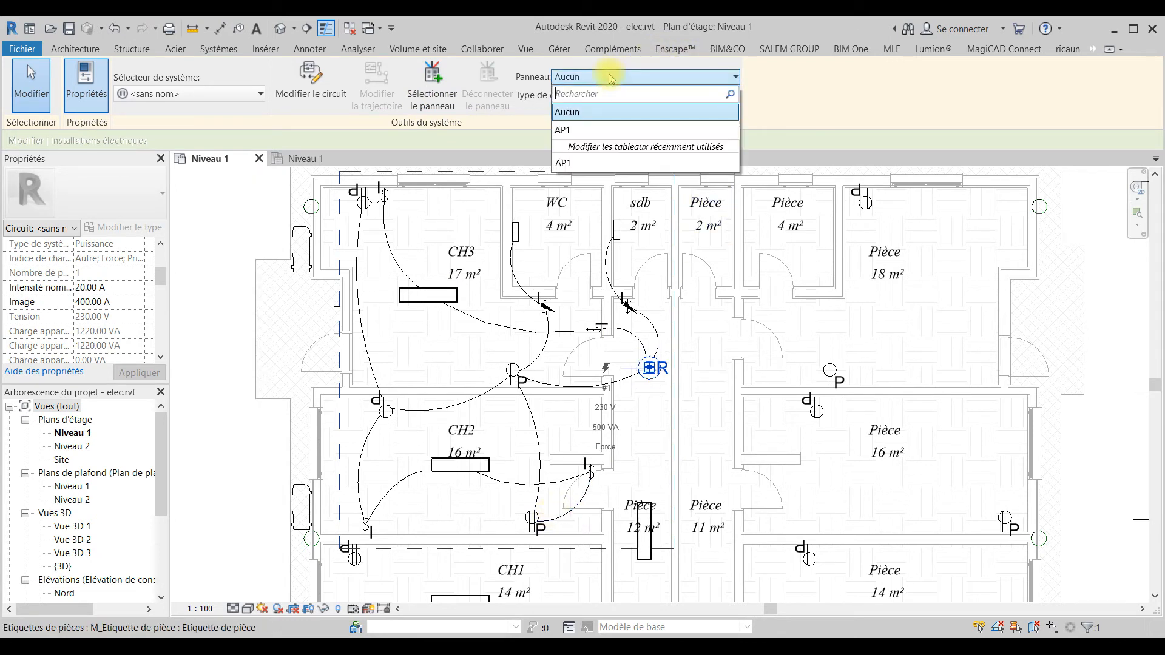
{"action": "left_click", "coordinate": [576, 131]}
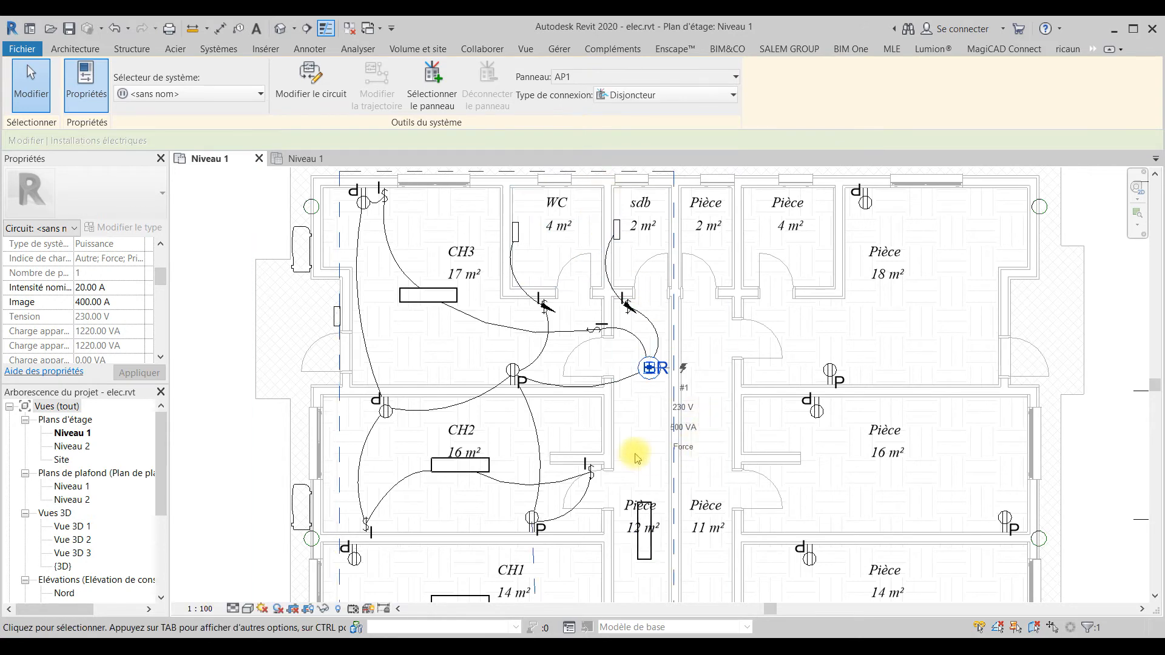
{"action": "scroll", "coordinate": [658, 422], "scroll_direction": "down", "scroll_amount": 6}
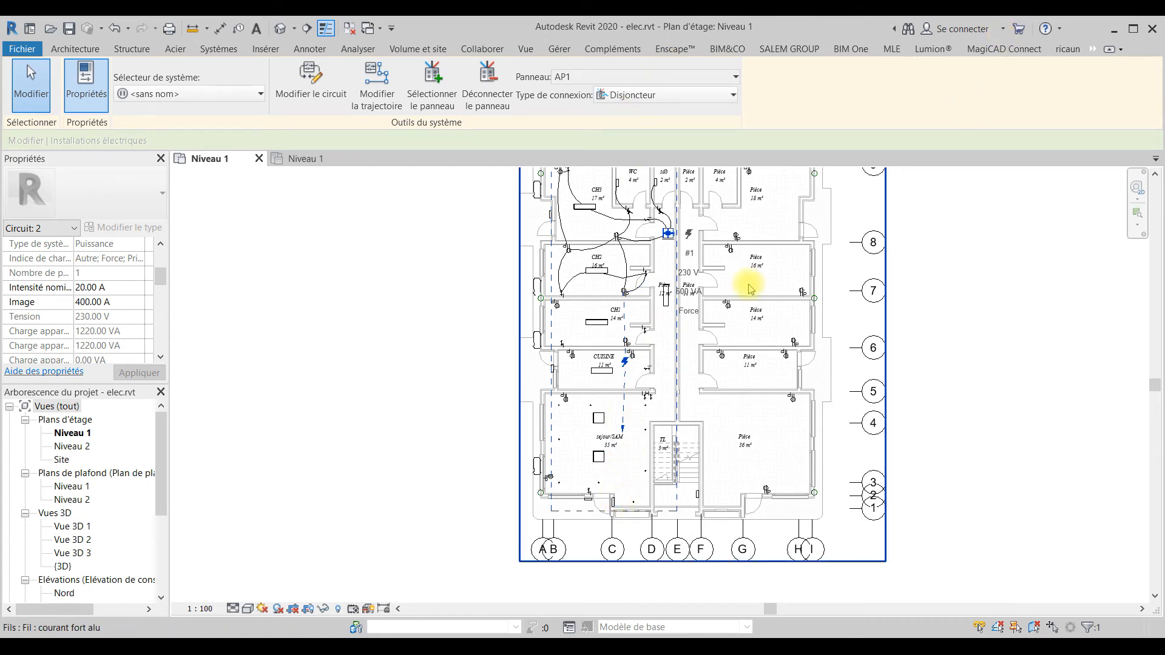
{"action": "key", "text": "Escape"}
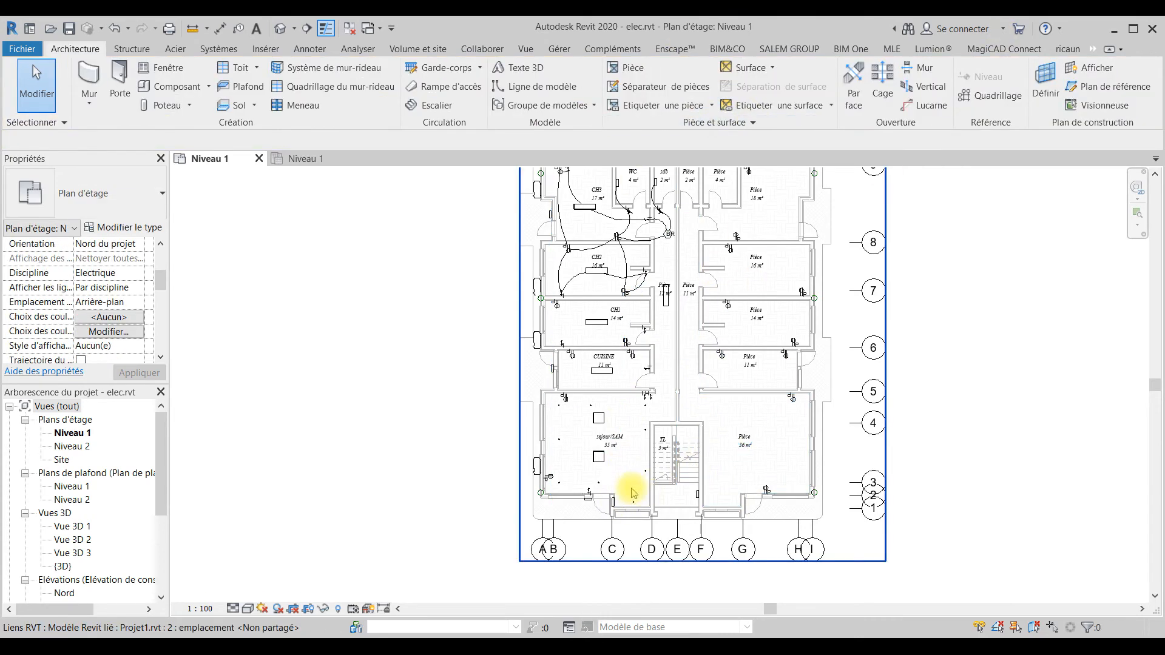
{"action": "scroll", "coordinate": [631, 442], "scroll_direction": "up", "scroll_amount": 2}
{"action": "scroll", "coordinate": [661, 294], "scroll_direction": "up", "scroll_amount": 2}
{"action": "scroll", "coordinate": [566, 598], "scroll_direction": "up", "scroll_amount": 2}
{"action": "scroll", "coordinate": [564, 447], "scroll_direction": "down", "scroll_amount": 3}
{"action": "key", "text": "Escape"}
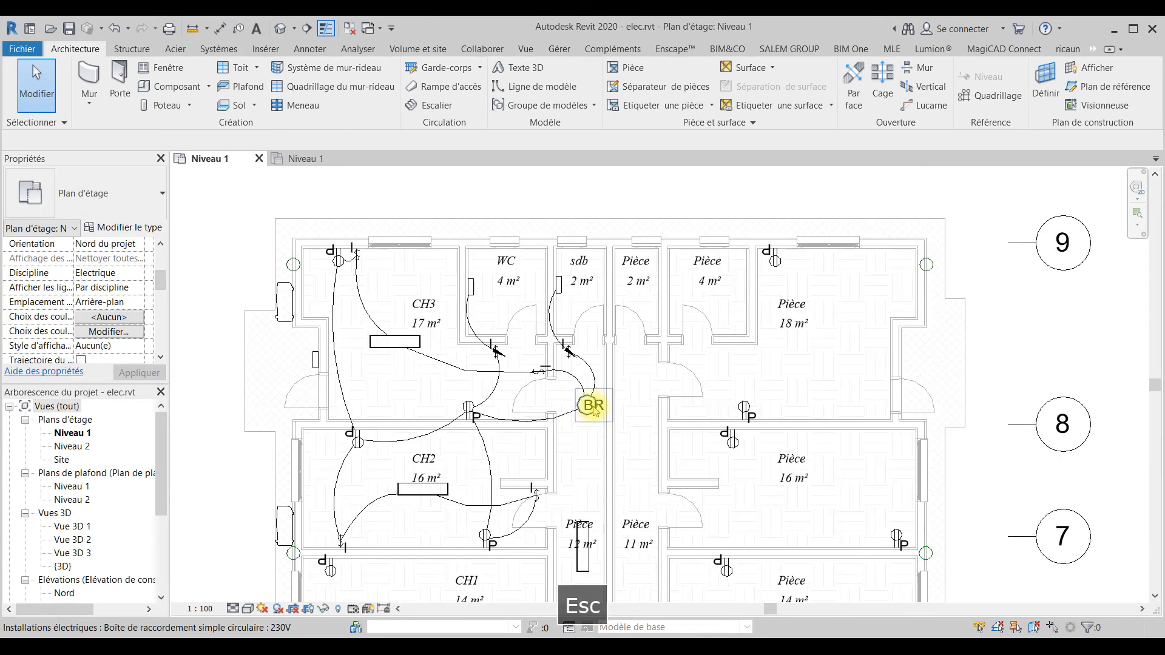
{"action": "key", "text": "Tab"}
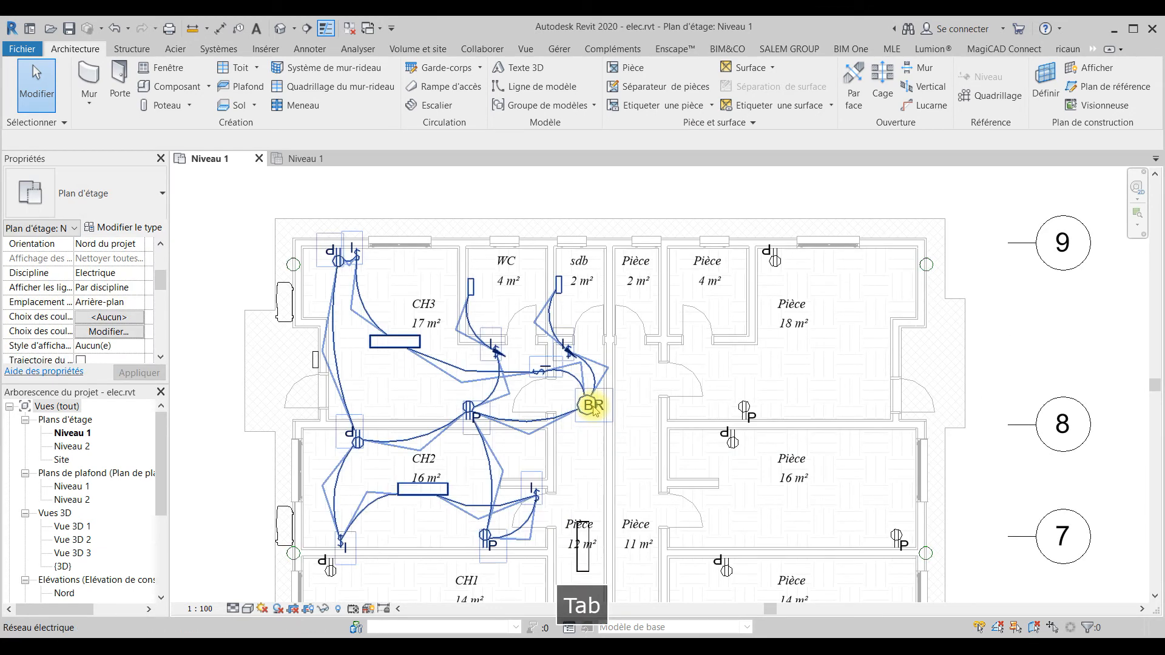
{"action": "left_click", "coordinate": [594, 412]}
{"action": "key", "text": "Escape"}
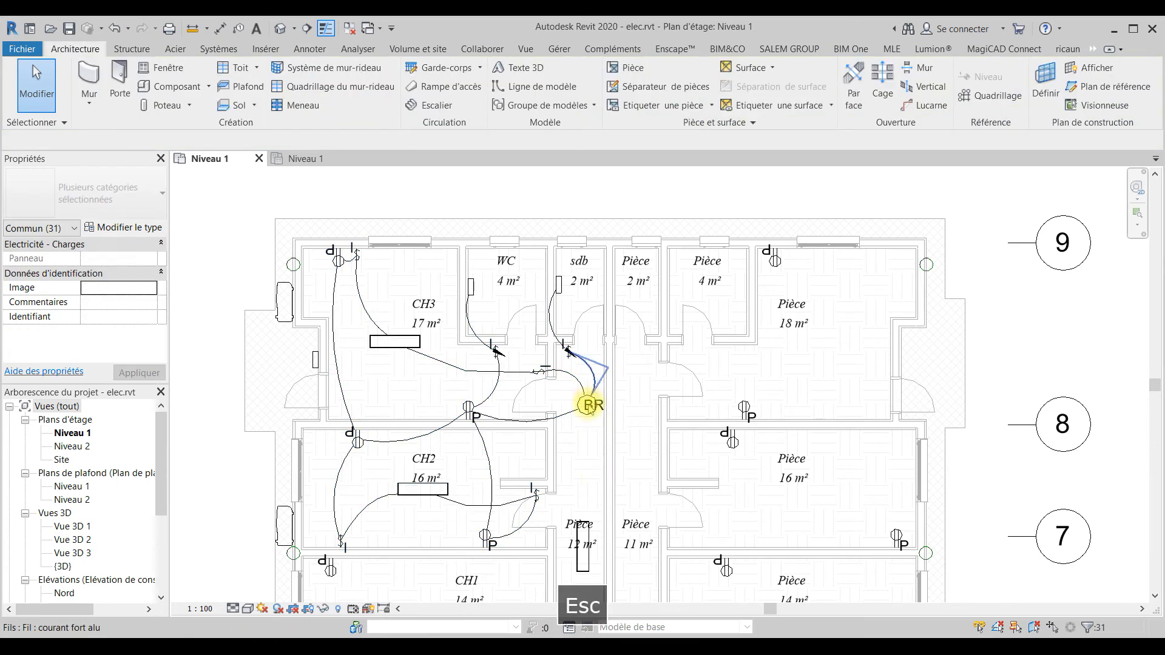
{"action": "key", "text": "Escape"}
Select the junction box's circuit 2 and convert its connection to panel AP1 into arc wire.
{"action": "key", "text": "Tab"}
{"action": "key", "text": "Tab"}
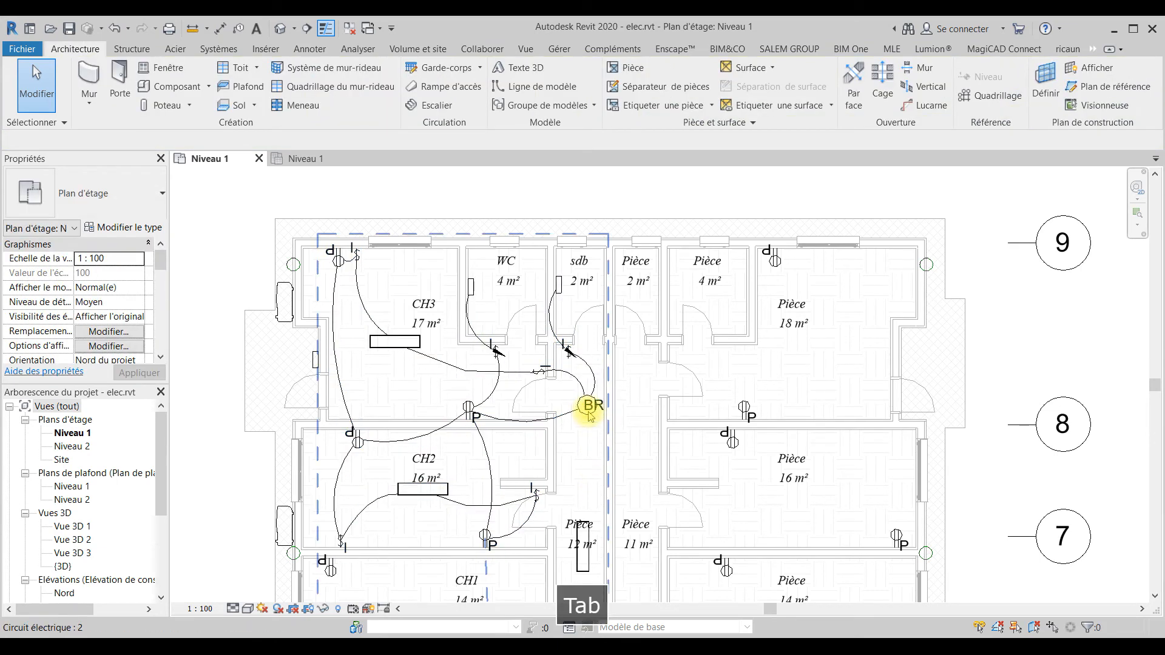
{"action": "left_click", "coordinate": [588, 407]}
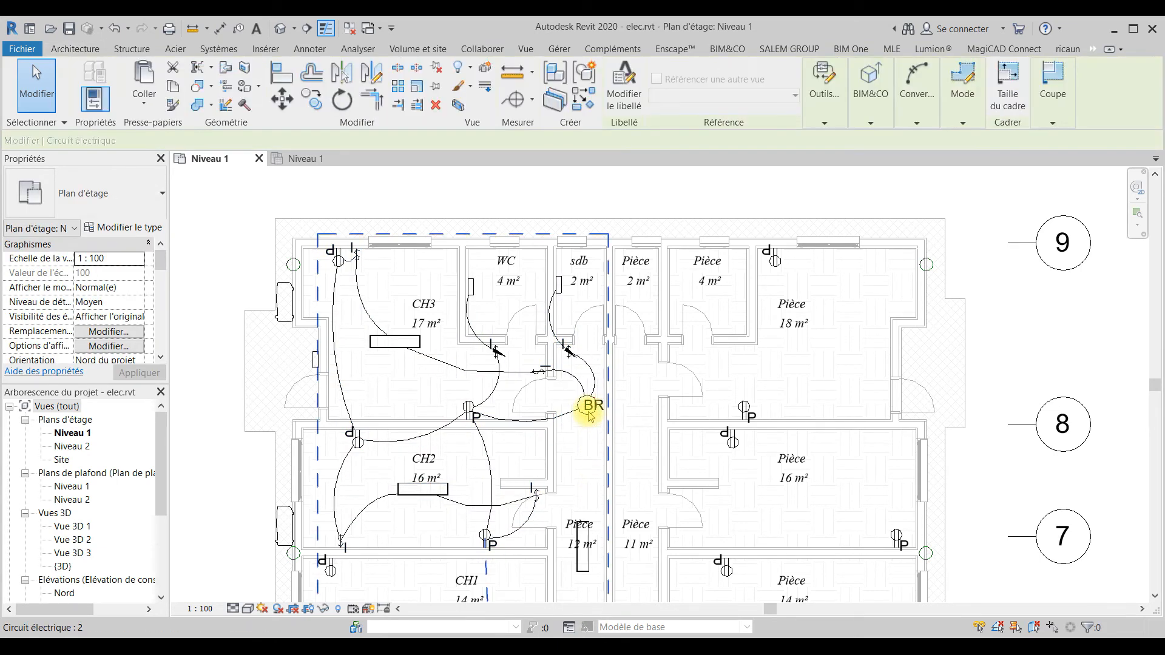
{"action": "left_click", "coordinate": [913, 111]}
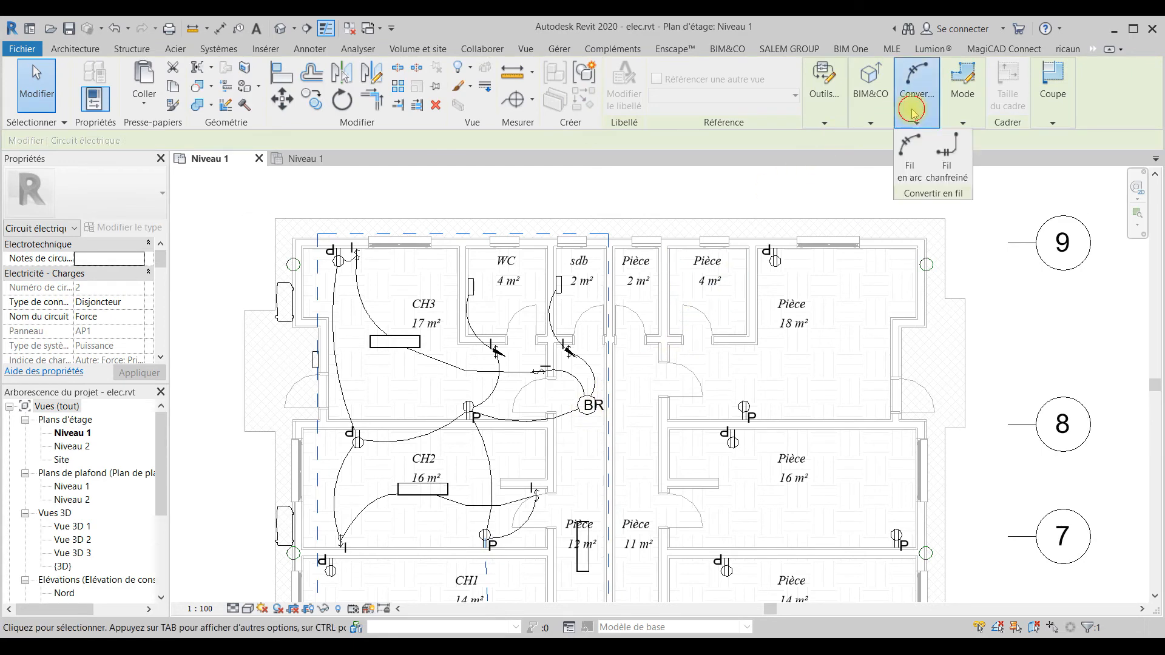
{"action": "left_click", "coordinate": [912, 159]}
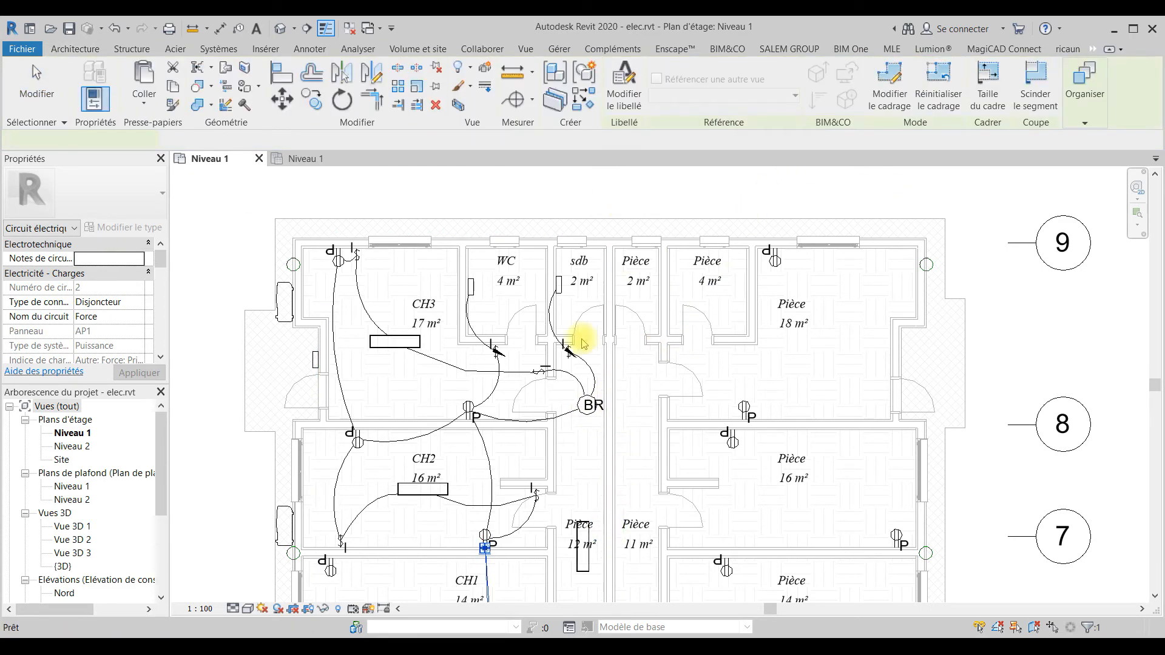
{"action": "scroll", "coordinate": [575, 474], "scroll_direction": "down", "scroll_amount": 2}
{"action": "middle_click_drag", "start_coordinate": [585, 291], "coordinate": [552, 285]}
{"action": "key", "text": "Escape"}
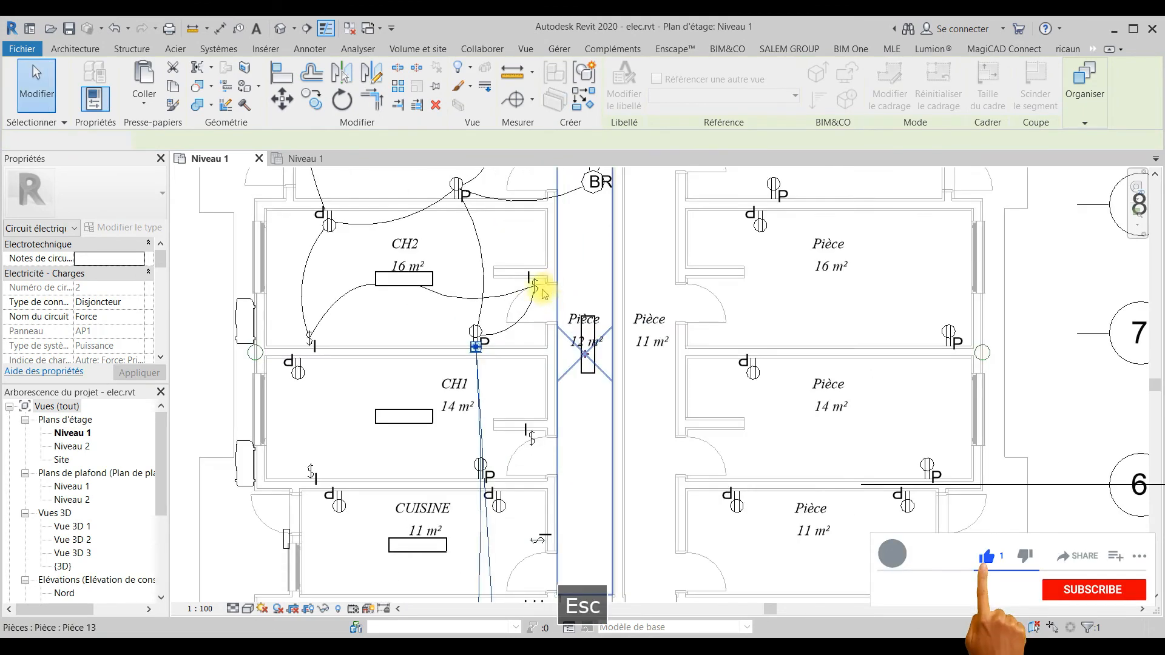
Examine the wire run from CH2's outlet down to the panel in the sejour/SAM and the wiring around the junction box.
{"action": "scroll", "coordinate": [566, 447], "scroll_direction": "up", "scroll_amount": 2}
{"action": "middle_click_drag", "start_coordinate": [567, 447], "coordinate": [581, 167]}
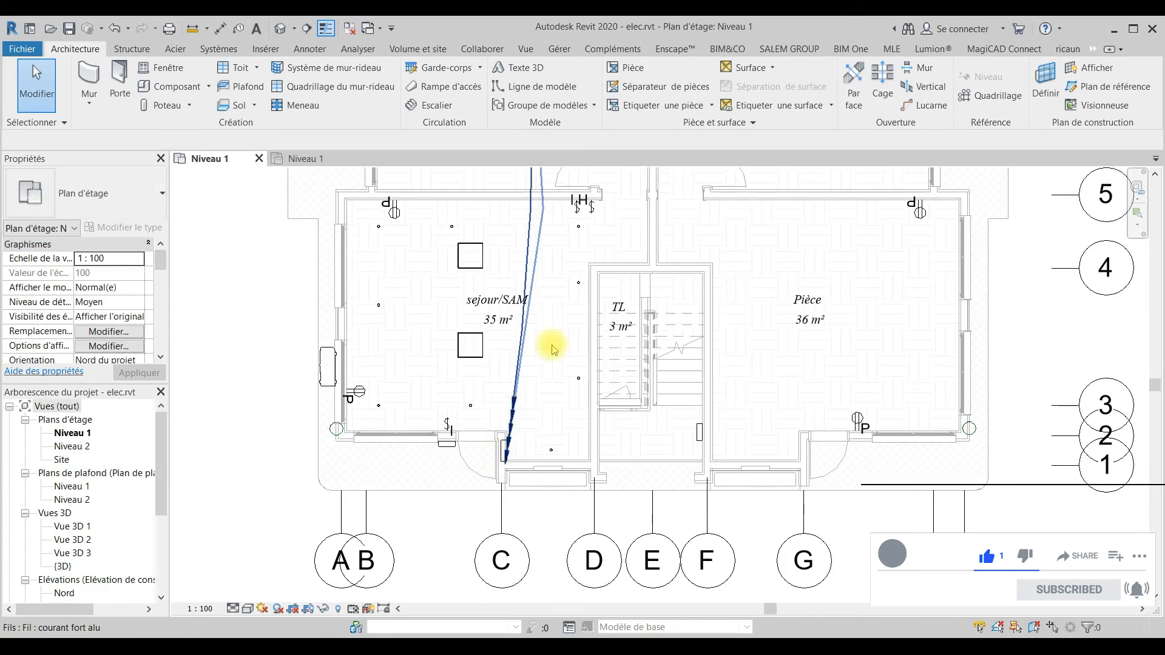
{"action": "scroll", "coordinate": [519, 443], "scroll_direction": "down", "scroll_amount": 1}
{"action": "middle_click_drag", "start_coordinate": [554, 408], "coordinate": [534, 586]}
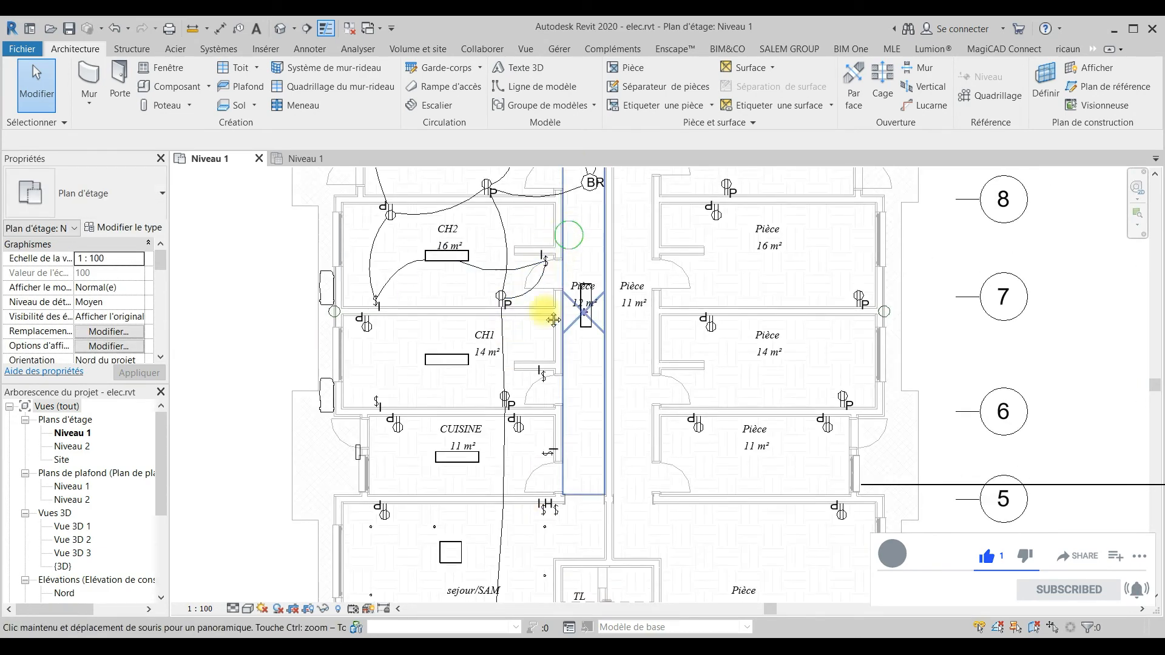
{"action": "middle_click_drag", "start_coordinate": [561, 289], "coordinate": [530, 402]}
{"action": "key", "text": "Escape"}
{"action": "scroll", "coordinate": [538, 322], "scroll_direction": "up", "scroll_amount": 3}
{"action": "scroll", "coordinate": [533, 325], "scroll_direction": "down", "scroll_amount": 4}
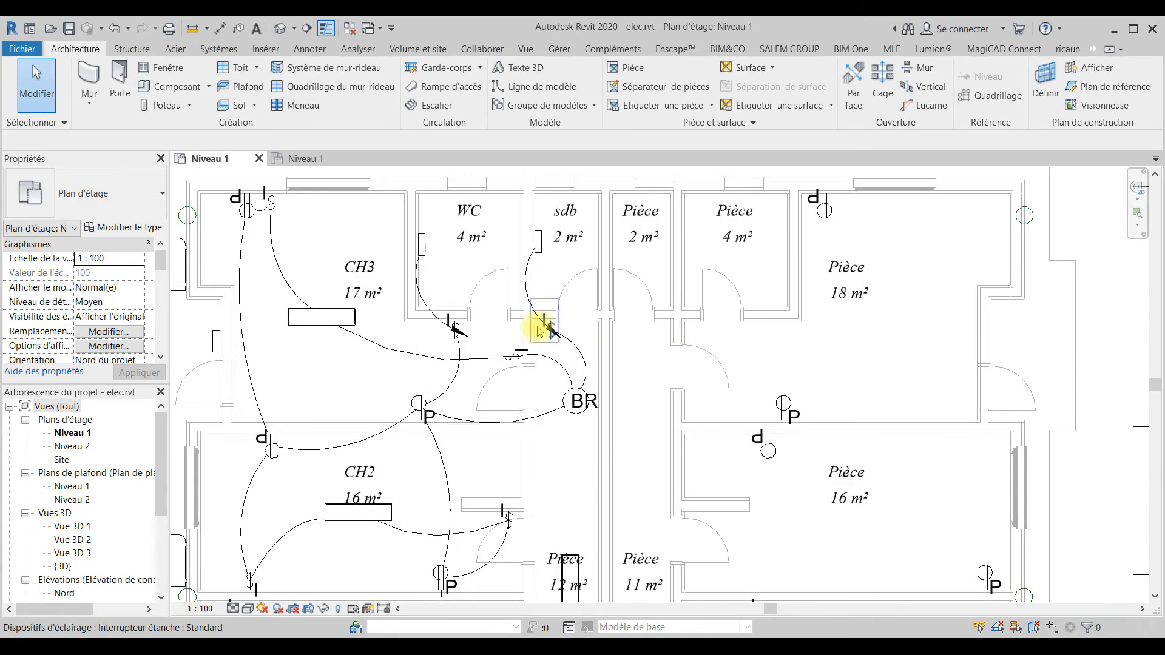
{"action": "middle_click_drag", "start_coordinate": [551, 410], "coordinate": [566, 166]}
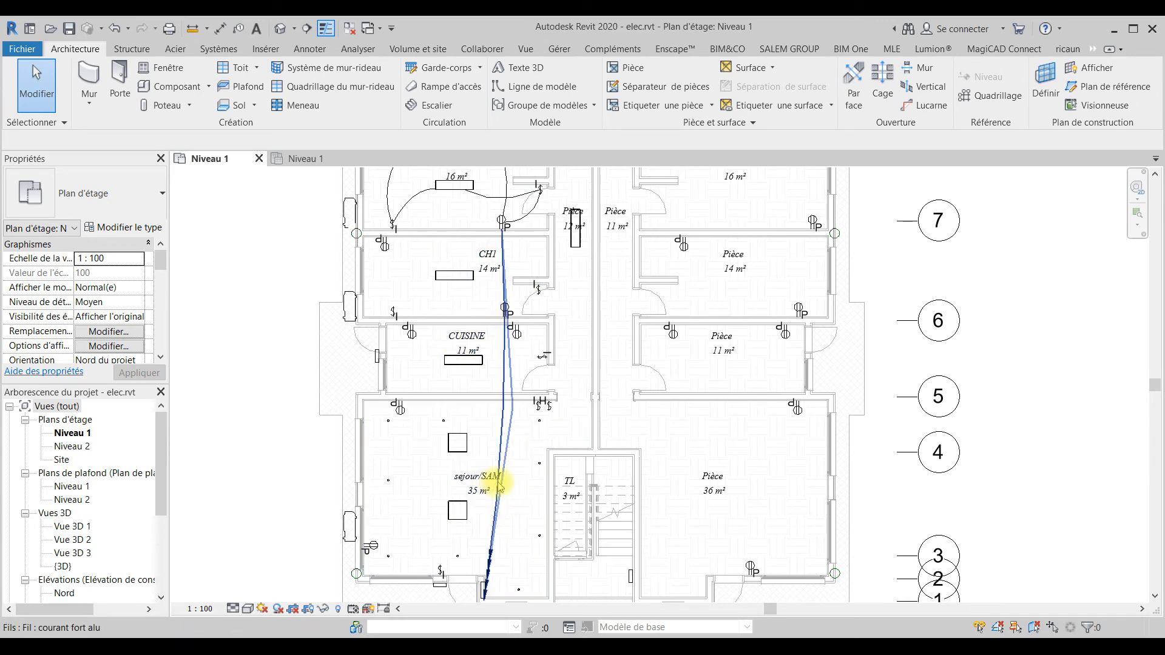
{"action": "middle_click_drag", "start_coordinate": [585, 462], "coordinate": [597, 388]}
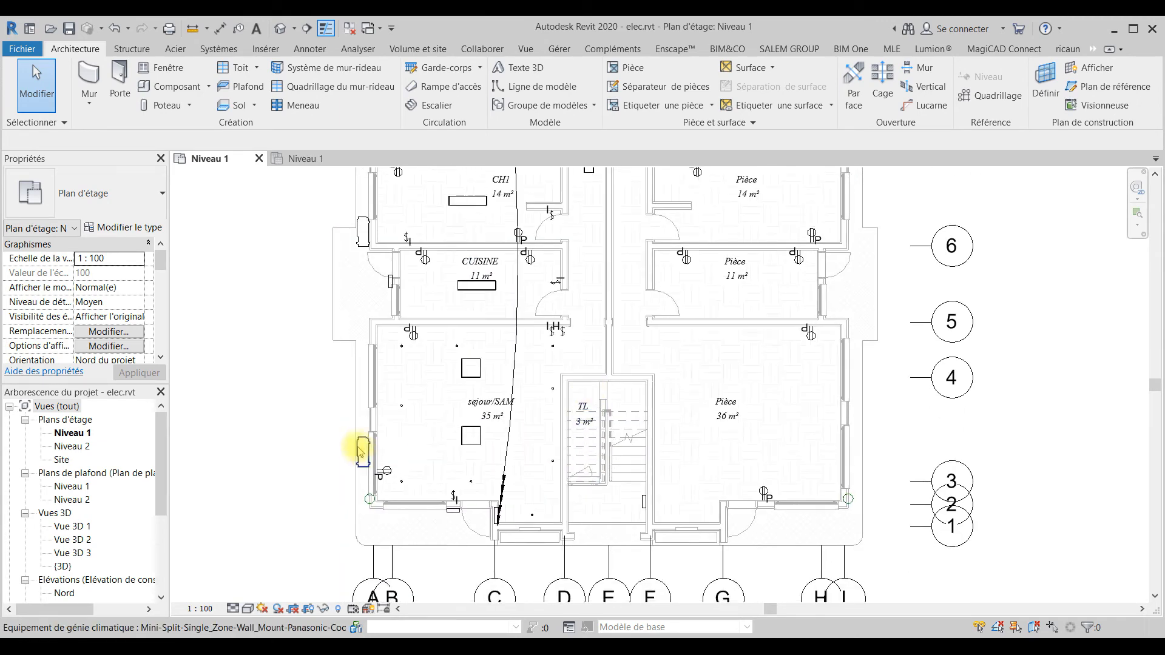
{"action": "middle_click_drag", "start_coordinate": [559, 328], "coordinate": [552, 474]}
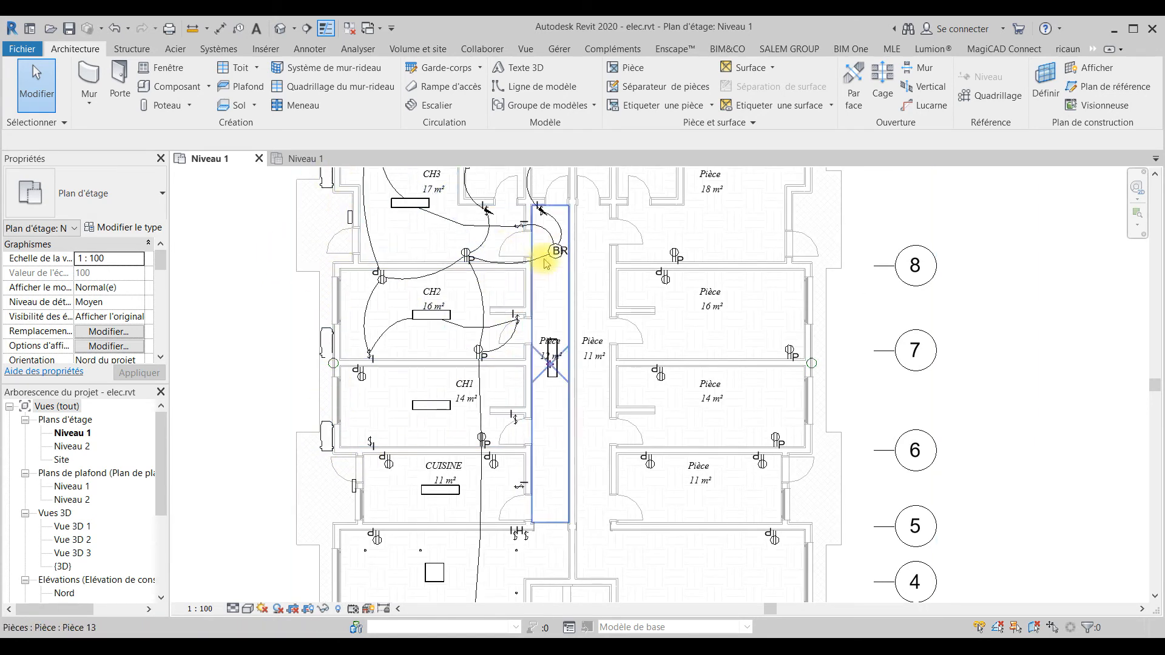
Examine the Niveau 1 wiring from CH3 down to the sejour/SAM panel and the outdoor air-conditioning units along the exterior wall.
{"action": "middle_click_drag", "start_coordinate": [520, 534], "coordinate": [517, 567]}
{"action": "scroll", "coordinate": [517, 567], "scroll_direction": "up", "scroll_amount": 1}
{"action": "middle_click_drag", "start_coordinate": [368, 240], "coordinate": [385, 385]}
{"action": "scroll", "coordinate": [380, 358], "scroll_direction": "up", "scroll_amount": 3}
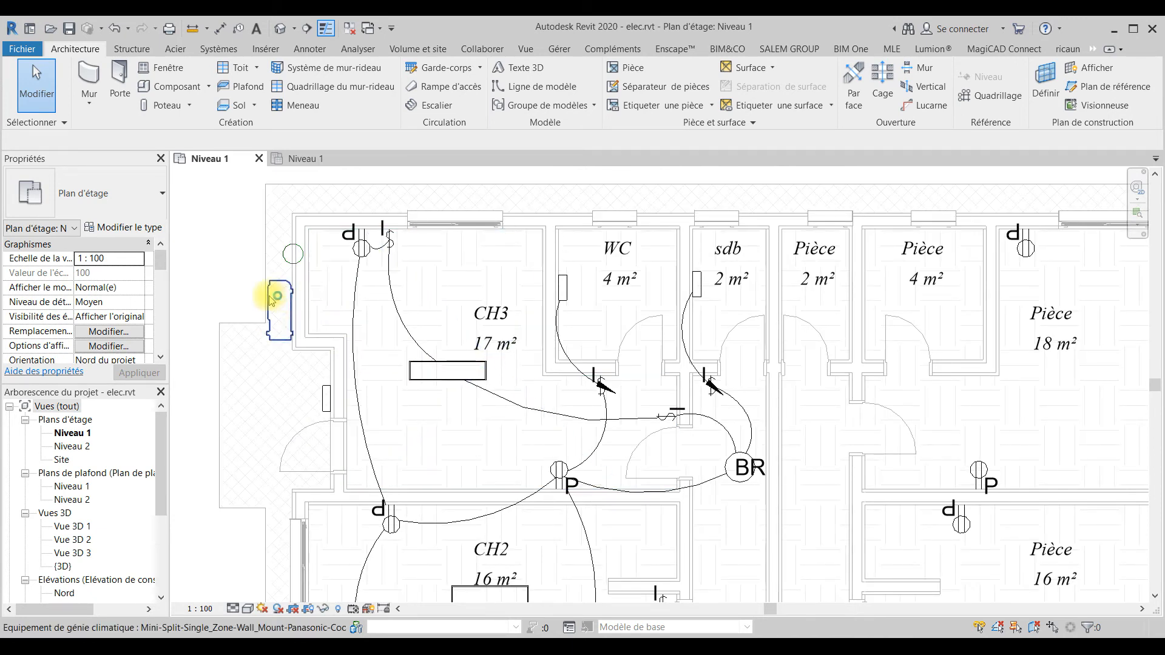
{"action": "scroll", "coordinate": [273, 304], "scroll_direction": "down", "scroll_amount": 3}
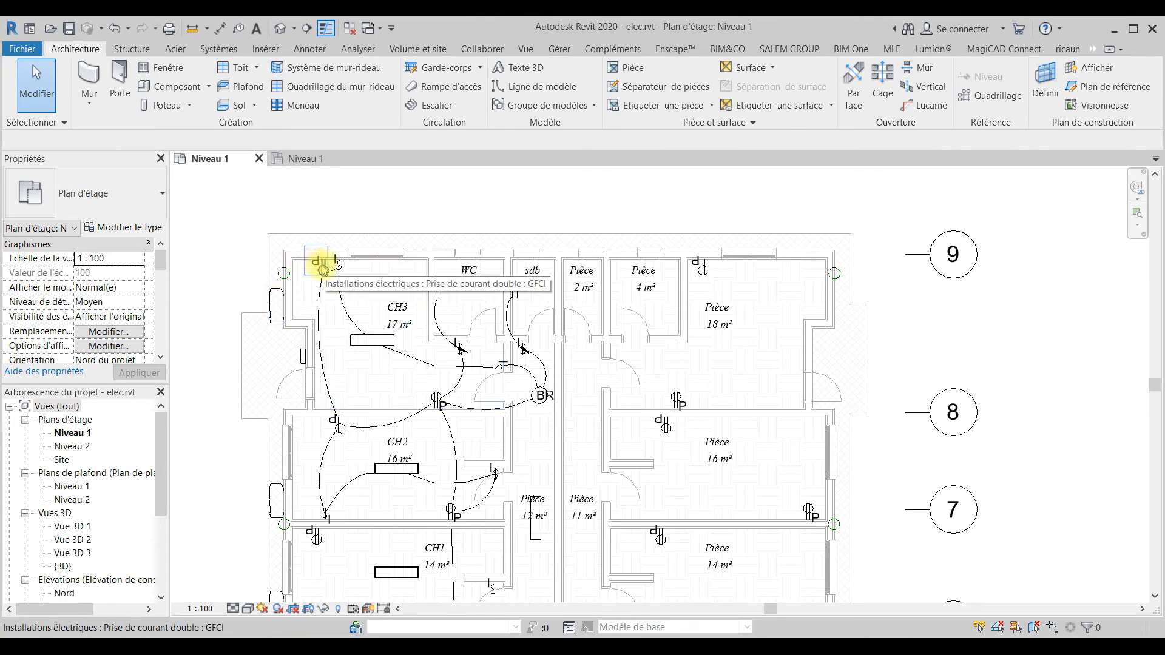
{"action": "middle_click_drag", "start_coordinate": [554, 479], "coordinate": [587, 189]}
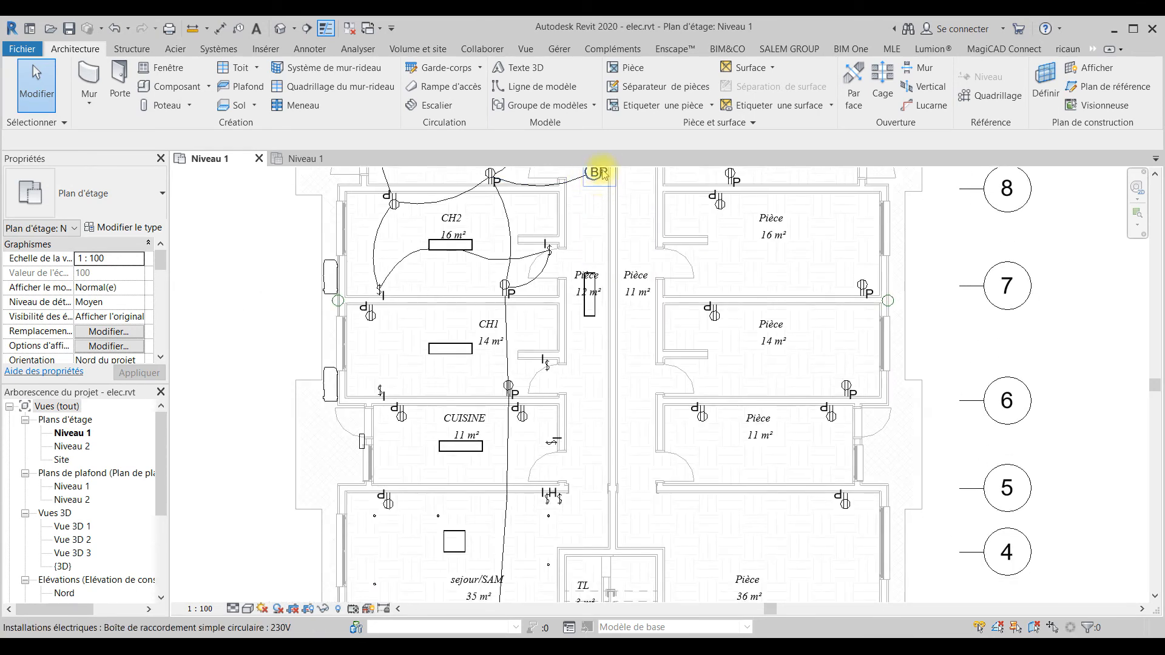
{"action": "middle_click_drag", "start_coordinate": [593, 462], "coordinate": [609, 214]}
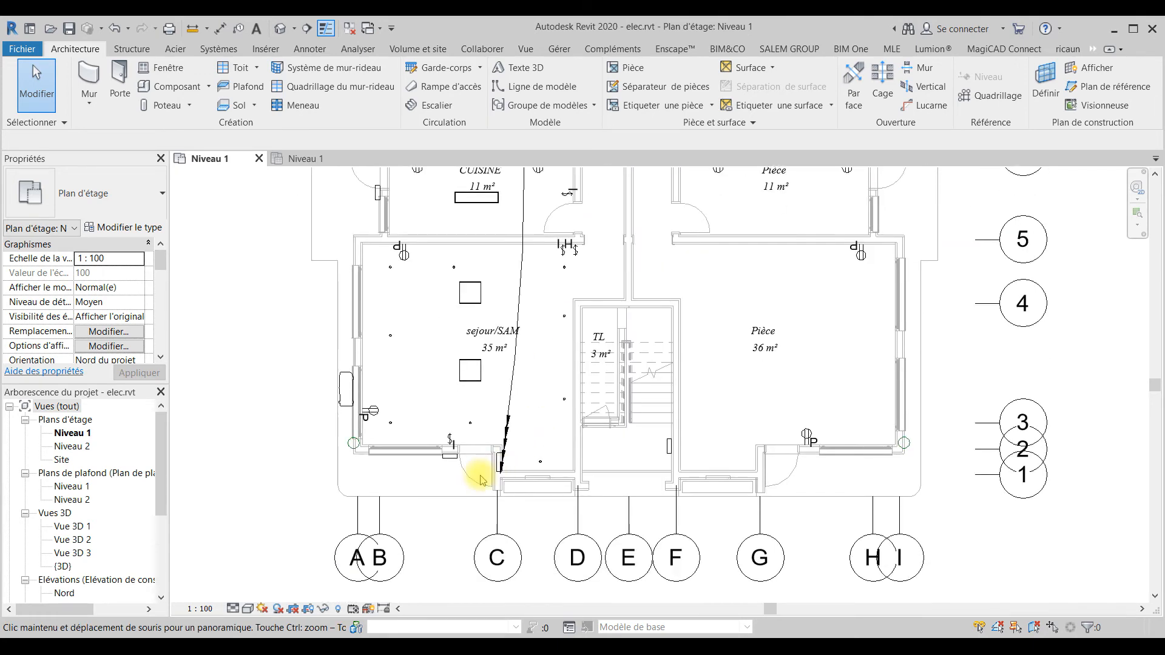
{"action": "middle_click_drag", "start_coordinate": [594, 284], "coordinate": [540, 509]}
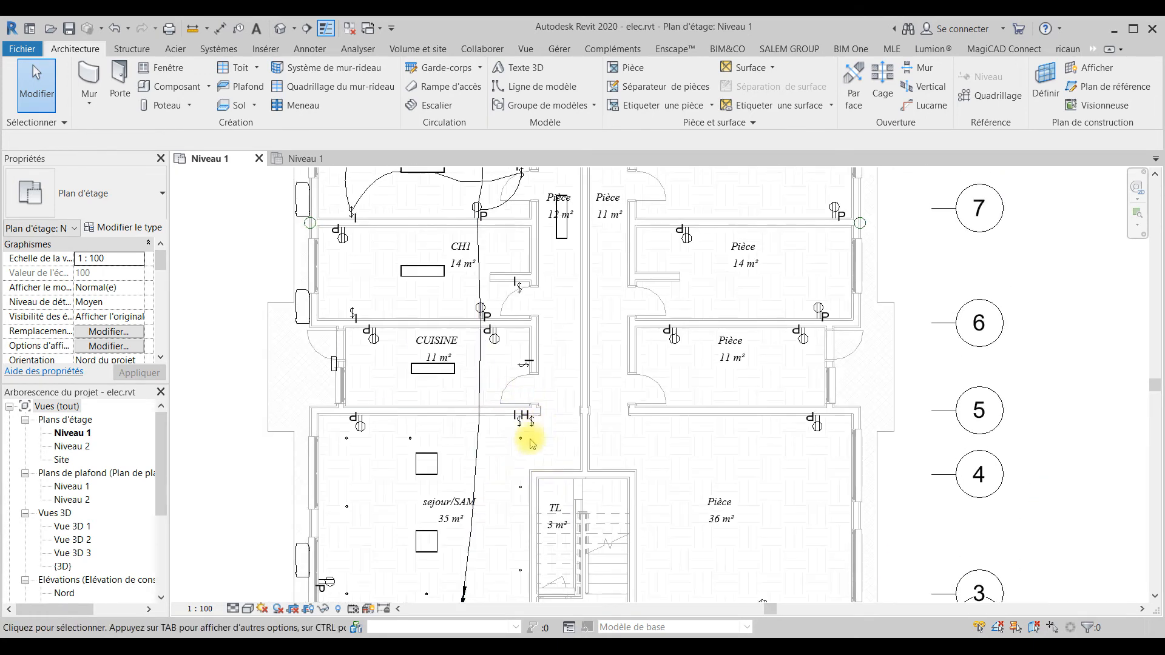
{"action": "middle_click_drag", "start_coordinate": [370, 401], "coordinate": [356, 533]}
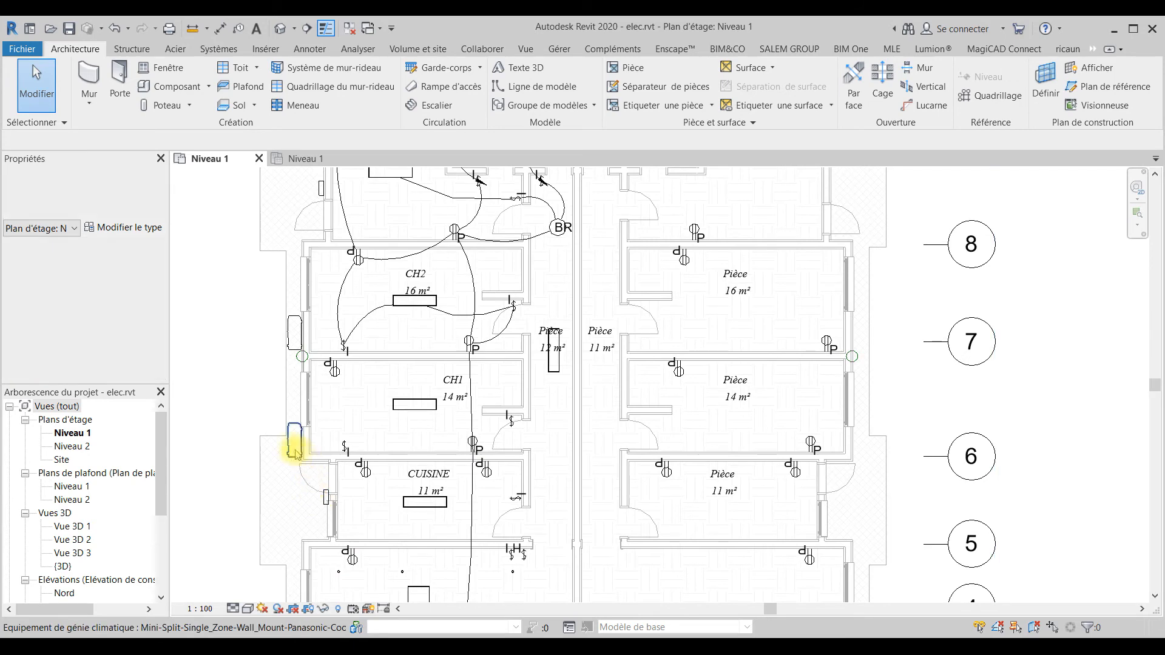
{"action": "middle_click_drag", "start_coordinate": [338, 281], "coordinate": [342, 484]}
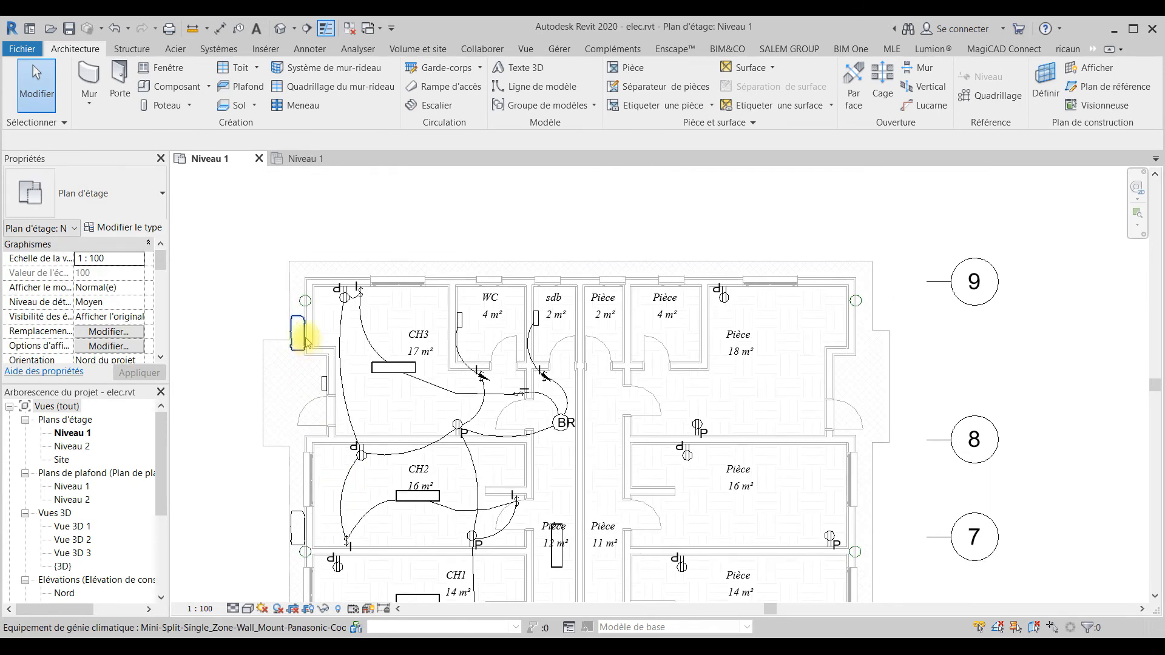
Start placing a component and choose the Panasonic mini-split indoor unit type CS-KS30NKU.
{"action": "scroll", "coordinate": [305, 341], "scroll_direction": "up", "scroll_amount": 3}
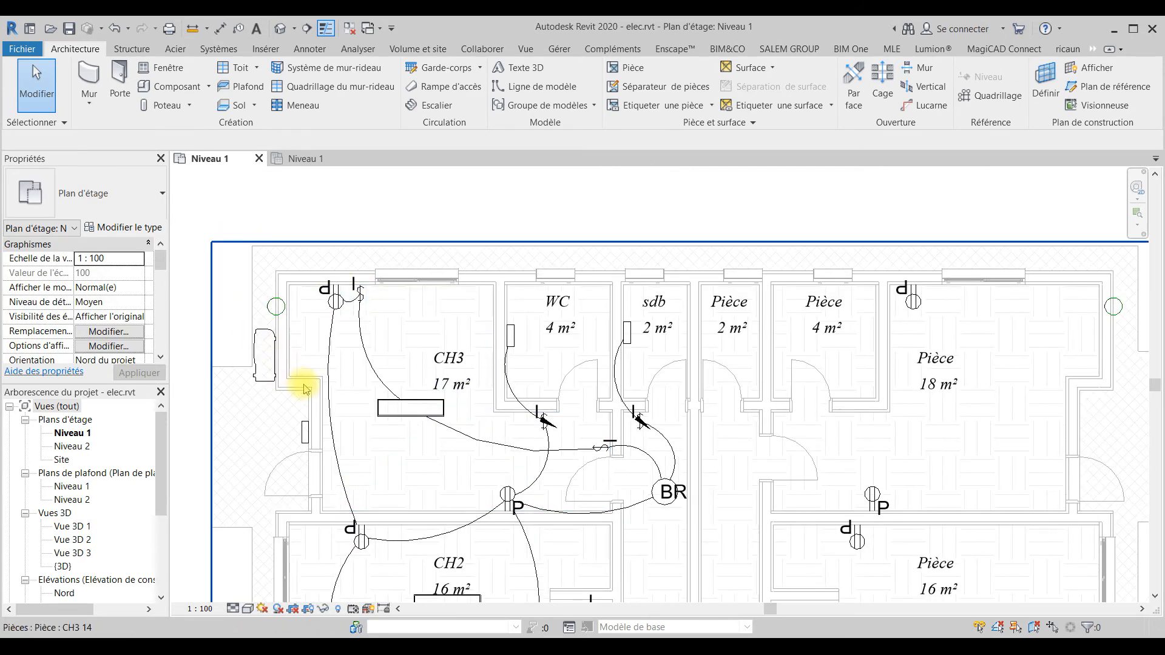
{"action": "left_click", "coordinate": [143, 80]}
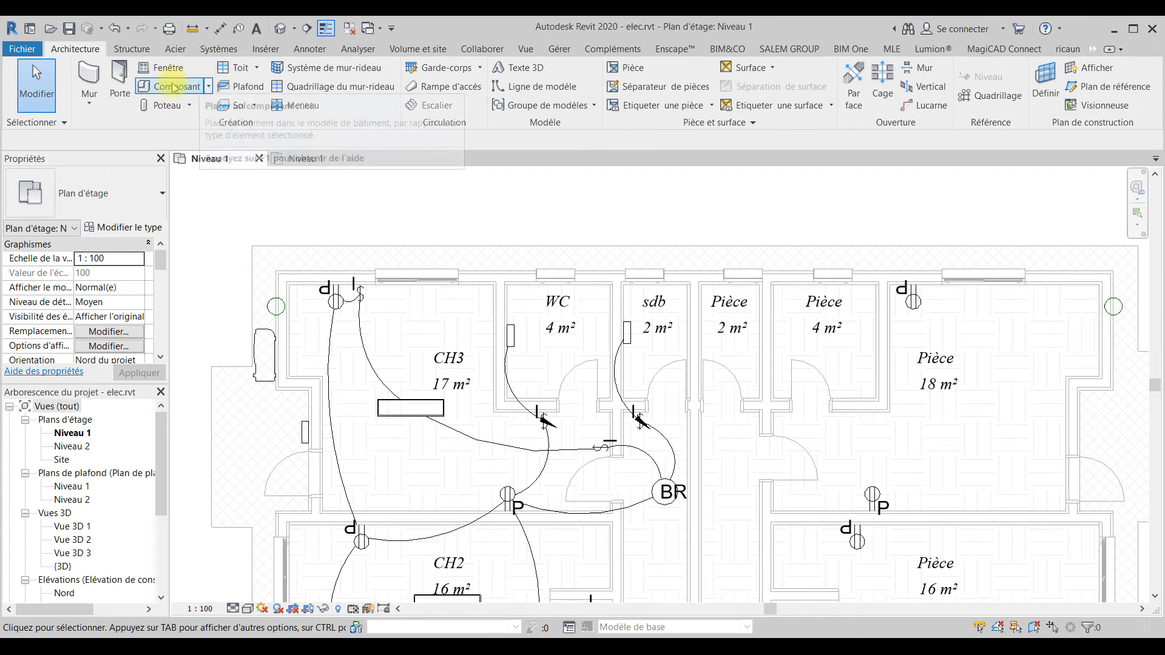
{"action": "left_click", "coordinate": [159, 194]}
{"action": "scroll", "coordinate": [142, 474], "scroll_direction": "down", "scroll_amount": 1}
{"action": "scroll", "coordinate": [141, 473], "scroll_direction": "down", "scroll_amount": 15}
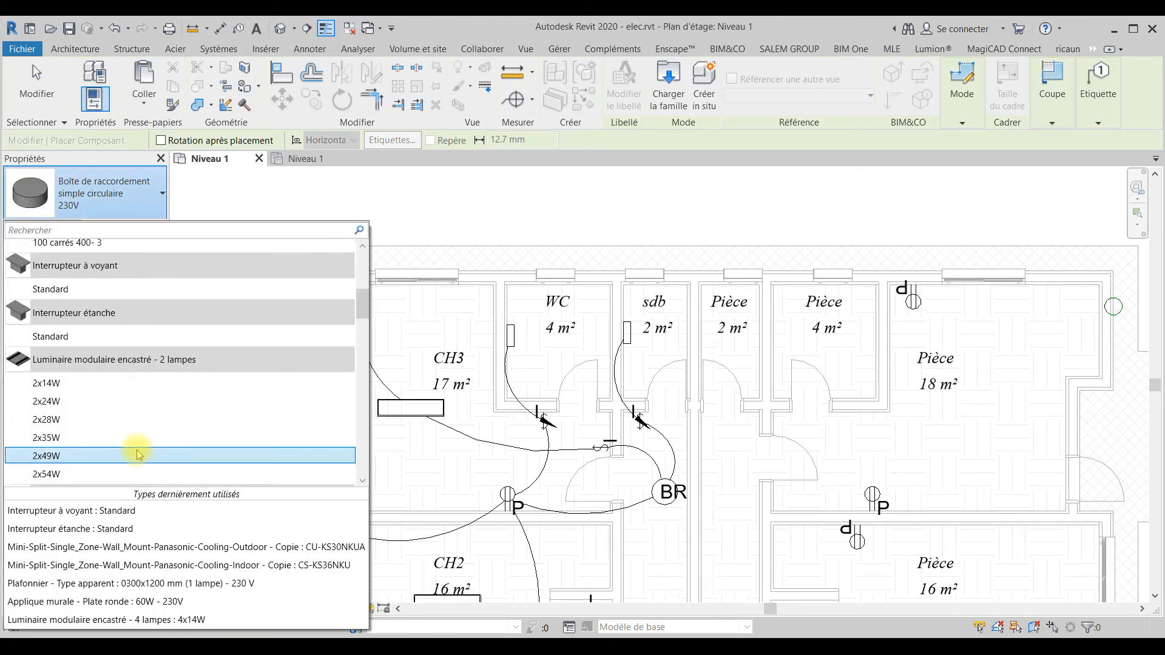
{"action": "scroll", "coordinate": [97, 418], "scroll_direction": "down", "scroll_amount": 8}
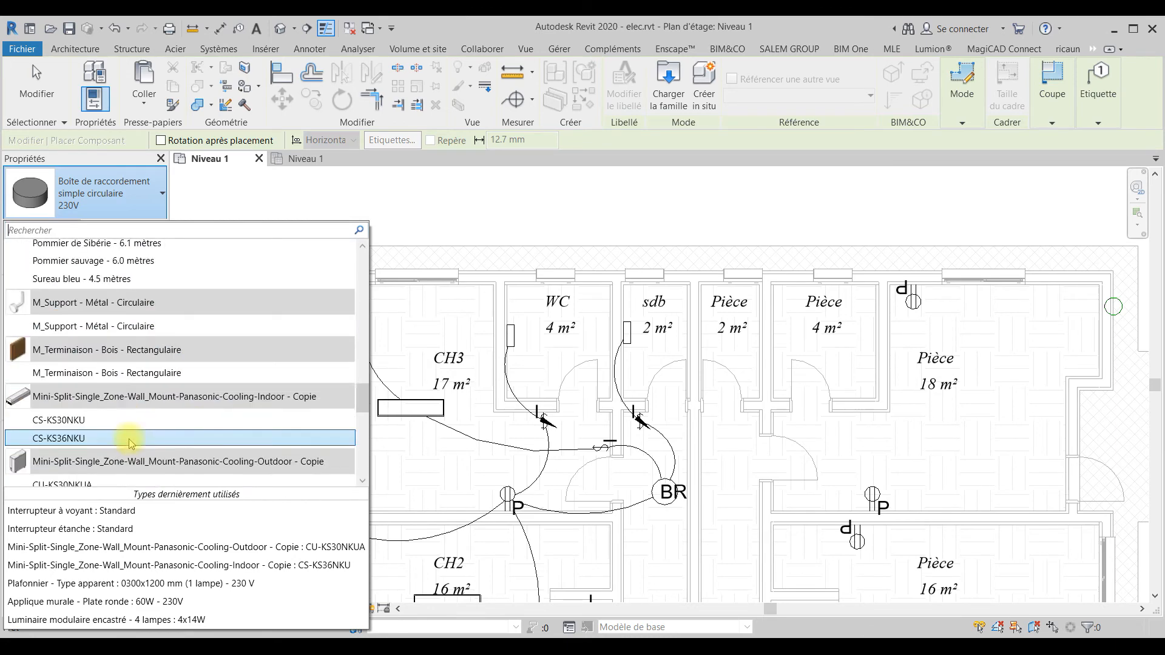
{"action": "left_click", "coordinate": [67, 385]}
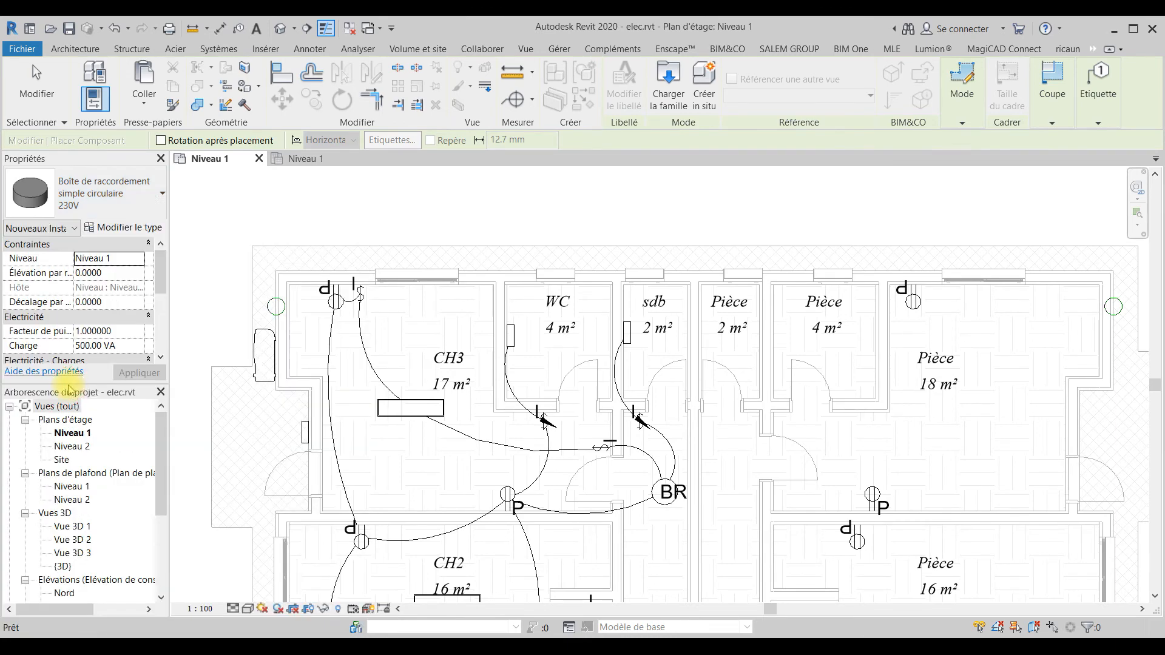
Set the indoor unit's elevation to 1.6 and place it on CH3's exterior wall beside the outdoor unit.
{"action": "scroll", "coordinate": [289, 337], "scroll_direction": "up", "scroll_amount": 3}
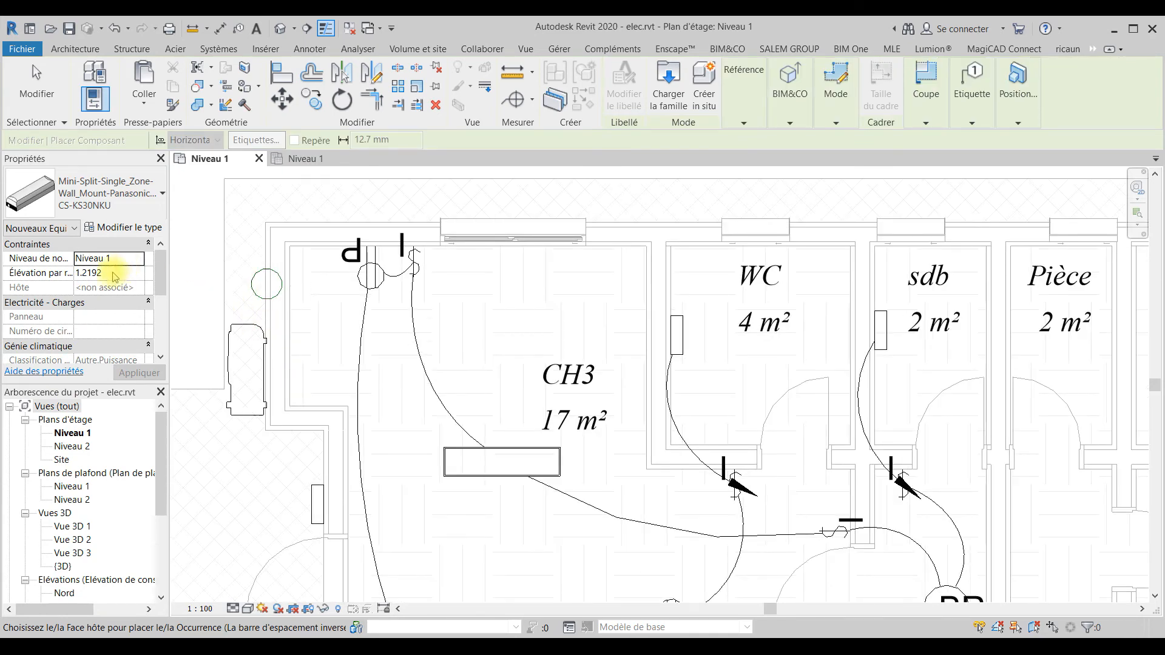
{"action": "left_click", "coordinate": [108, 272]}
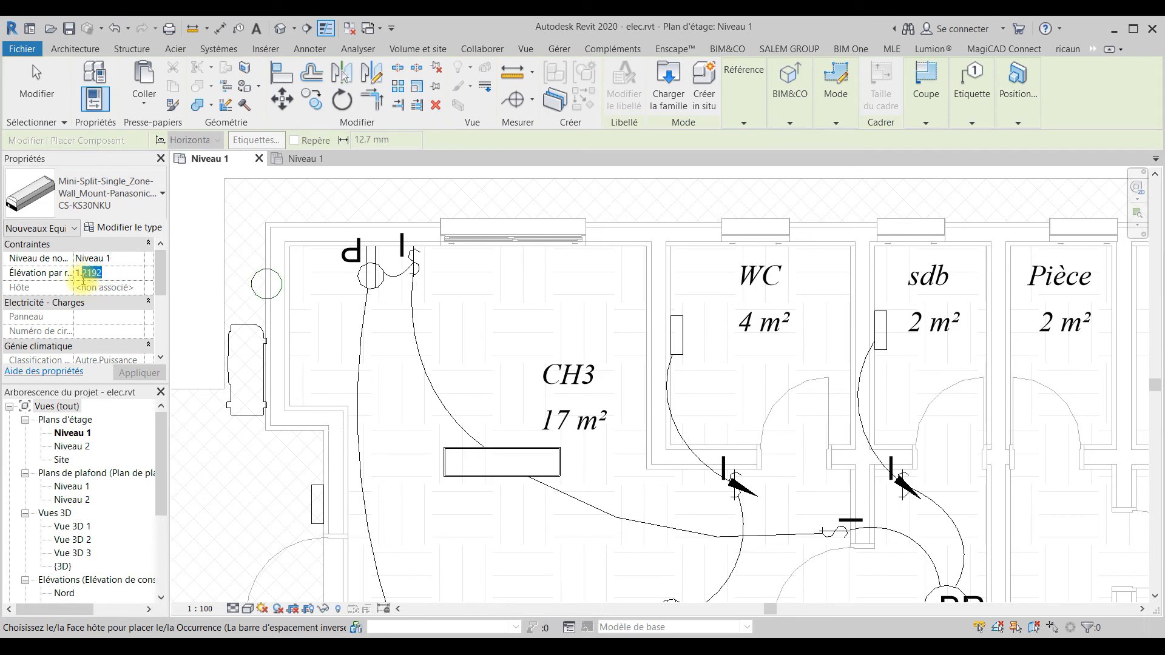
{"action": "key", "text": "Num_Lock"}
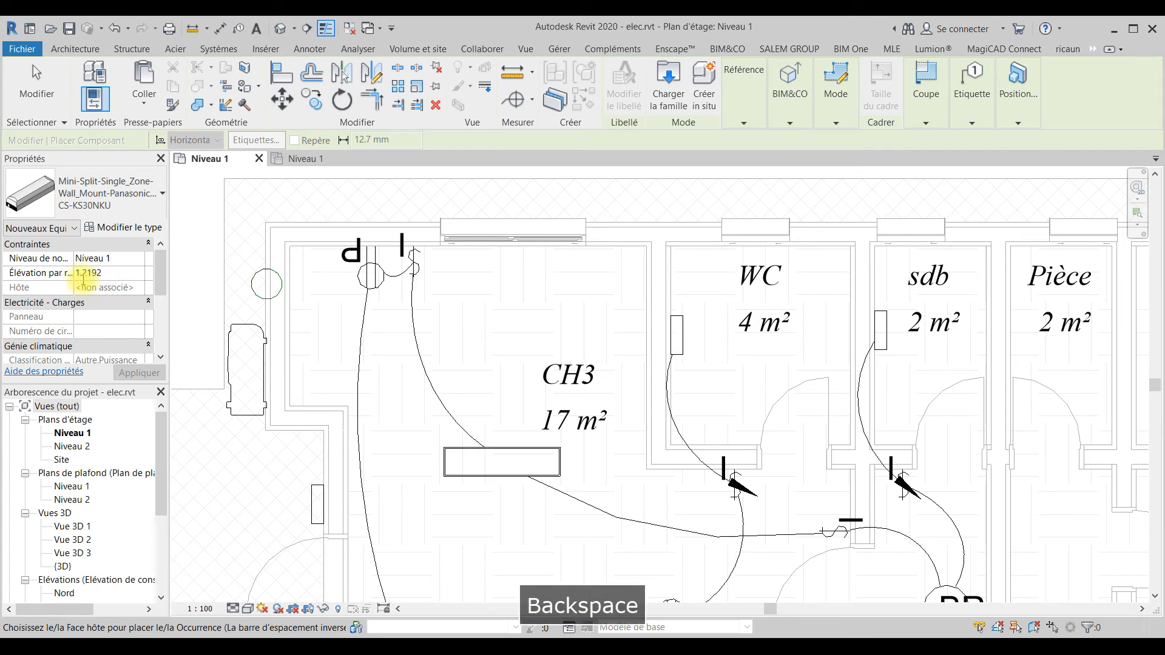
{"action": "type", "text": ".6"}
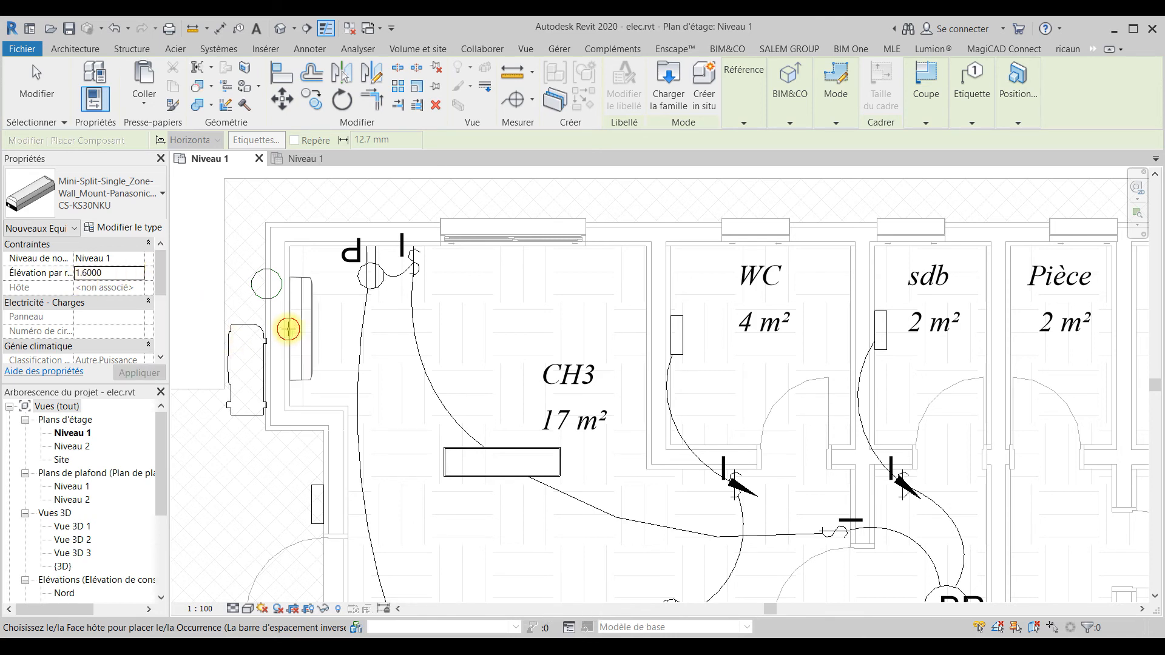
{"action": "scroll", "coordinate": [310, 350], "scroll_direction": "up", "scroll_amount": 3}
{"action": "key", "text": "Escape"}
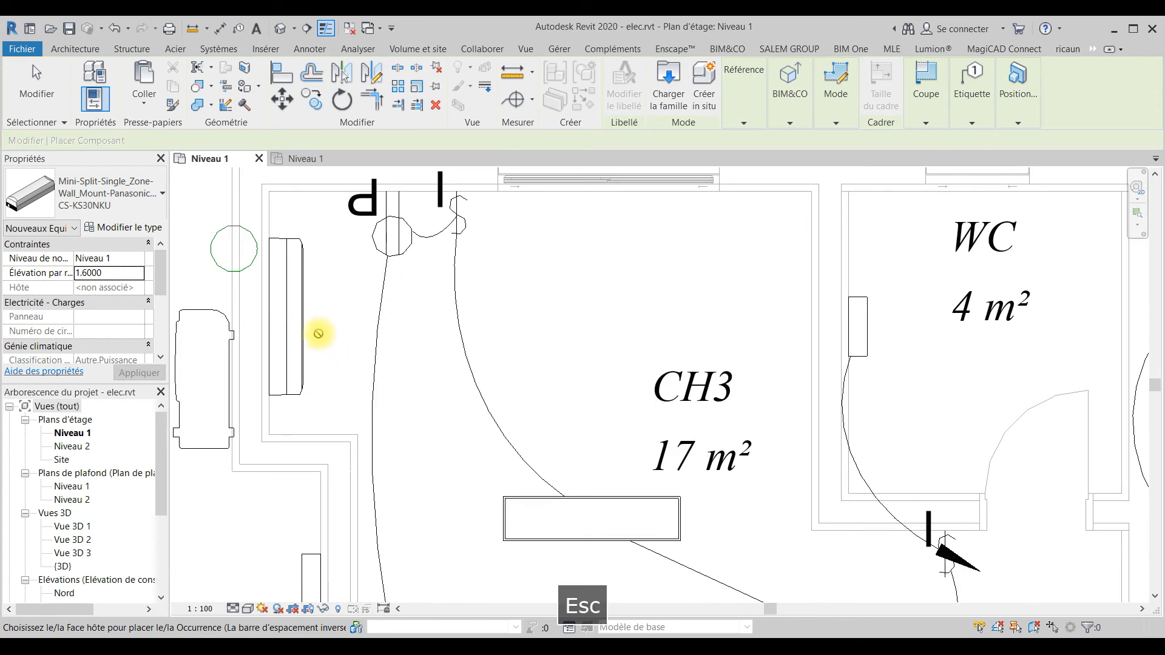
{"action": "key", "text": "Escape"}
Create a power circuit on panel AP1 for CH3's indoor air-conditioning unit.
{"action": "scroll", "coordinate": [376, 403], "scroll_direction": "down", "scroll_amount": 3}
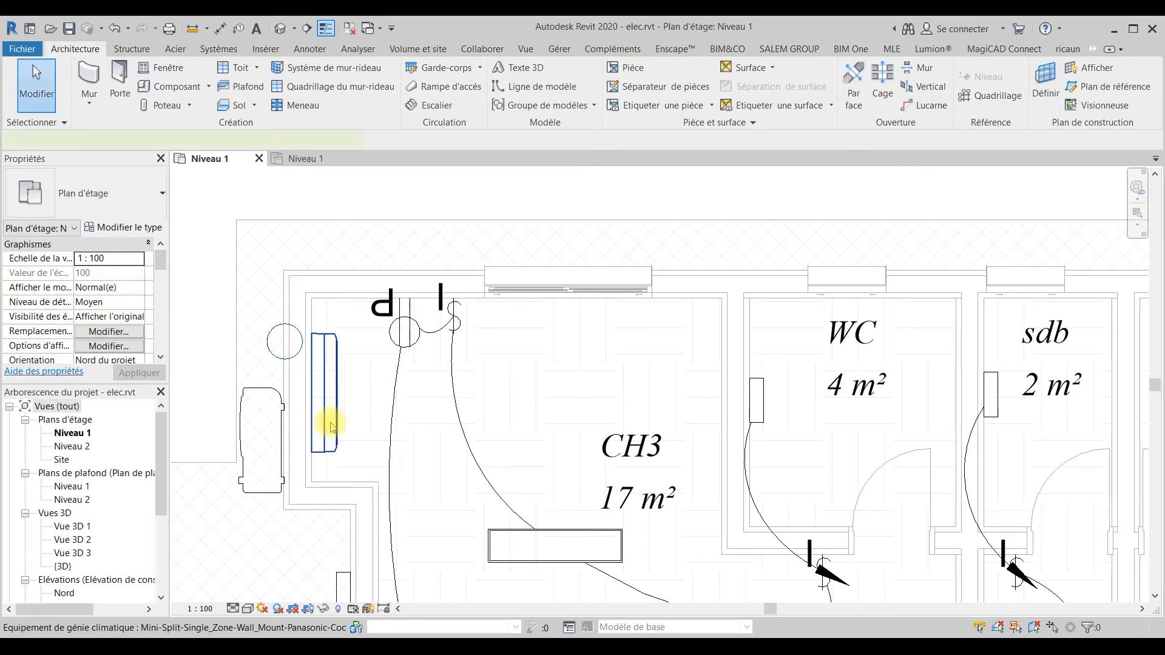
{"action": "left_click", "coordinate": [331, 426]}
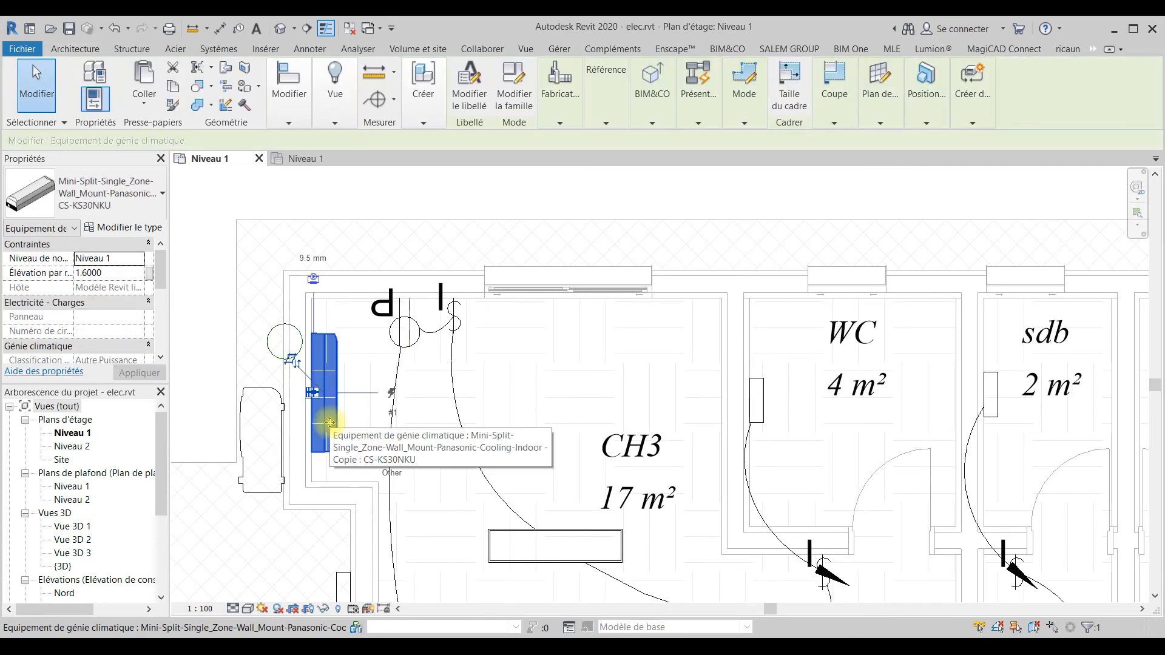
{"action": "left_click", "coordinate": [977, 96]}
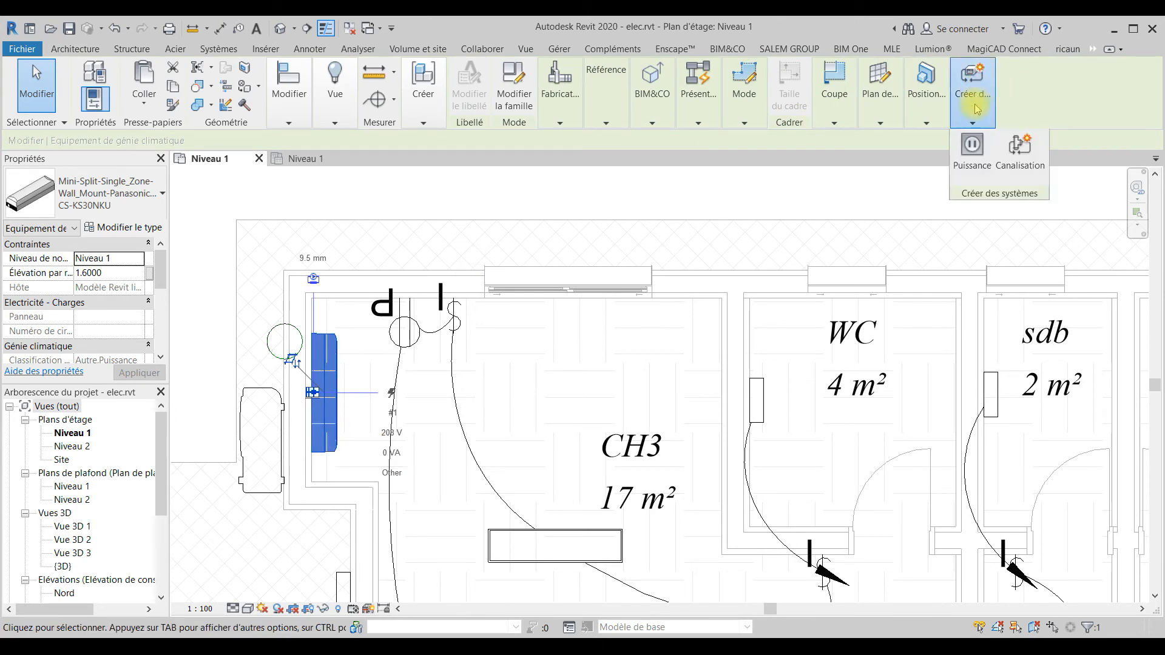
{"action": "left_click", "coordinate": [983, 166]}
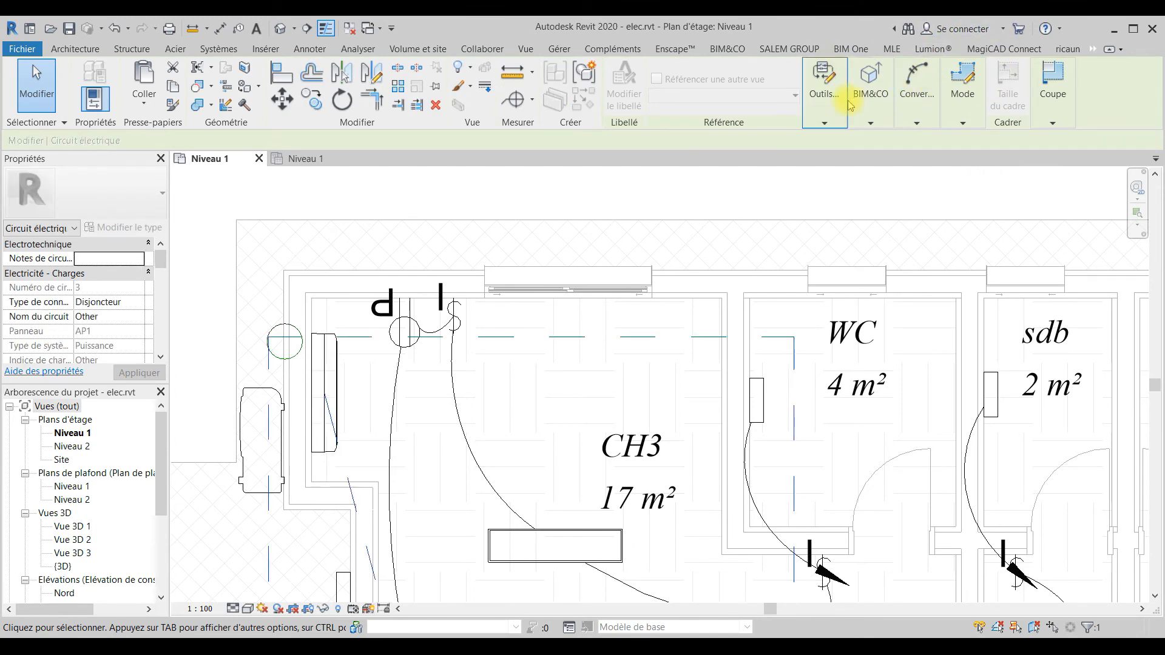
{"action": "left_click", "coordinate": [832, 108]}
Examine the path of the indoor unit's circuit between CH3 and panel AP1, and clear the selection.
{"action": "scroll", "coordinate": [595, 267], "scroll_direction": "down", "scroll_amount": 3}
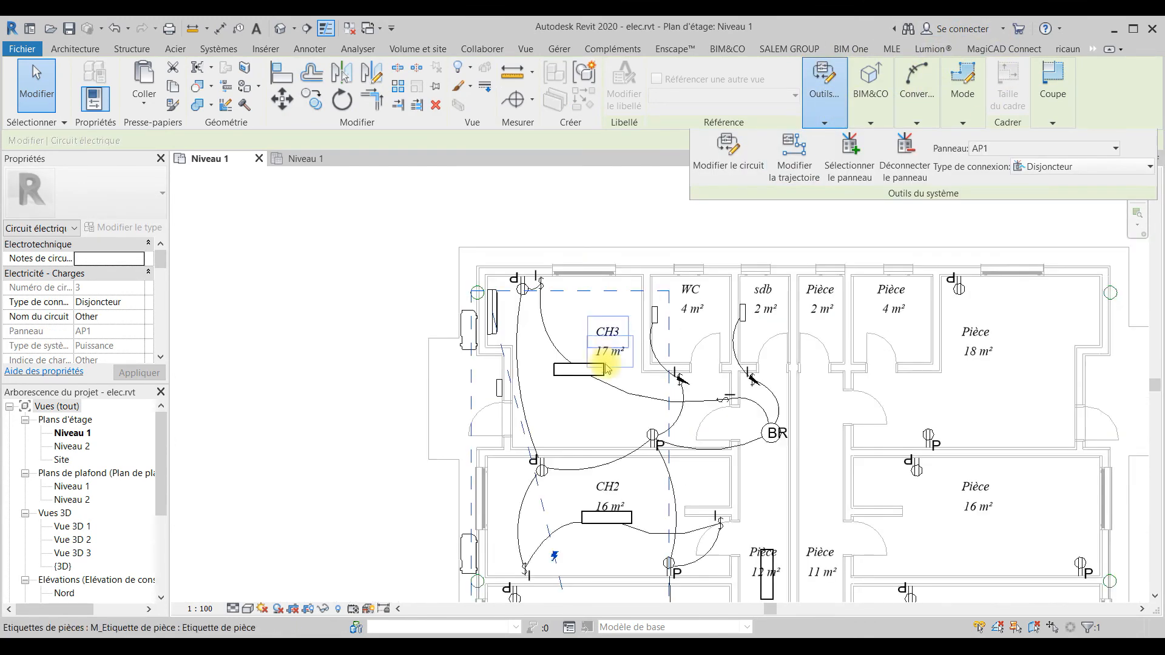
{"action": "middle_click_drag", "start_coordinate": [603, 366], "coordinate": [517, 103]}
{"action": "middle_click_drag", "start_coordinate": [519, 237], "coordinate": [503, 192]}
{"action": "mouse_move", "coordinate": [512, 526]}
{"action": "middle_mouse_down"}
{"action": "mouse_move", "coordinate": [510, 406]}
{"action": "mouse_move", "coordinate": [458, 338]}
{"action": "mouse_move", "coordinate": [525, 356]}
{"action": "mouse_move", "coordinate": [533, 611]}
{"action": "middle_mouse_up"}
{"action": "middle_click_drag", "start_coordinate": [504, 341], "coordinate": [505, 381]}
{"action": "middle_click_drag", "start_coordinate": [633, 434], "coordinate": [615, 314]}
{"action": "middle_click_drag", "start_coordinate": [463, 333], "coordinate": [569, 447]}
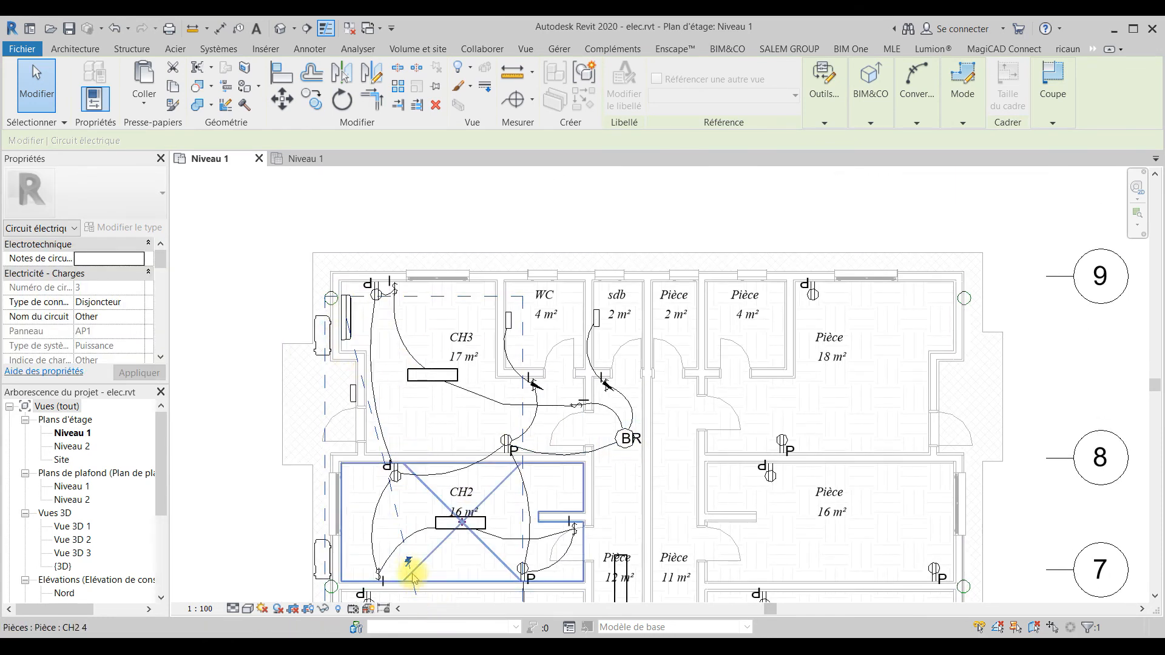
{"action": "scroll", "coordinate": [328, 331], "scroll_direction": "up", "scroll_amount": 3}
{"action": "key", "text": "Escape"}
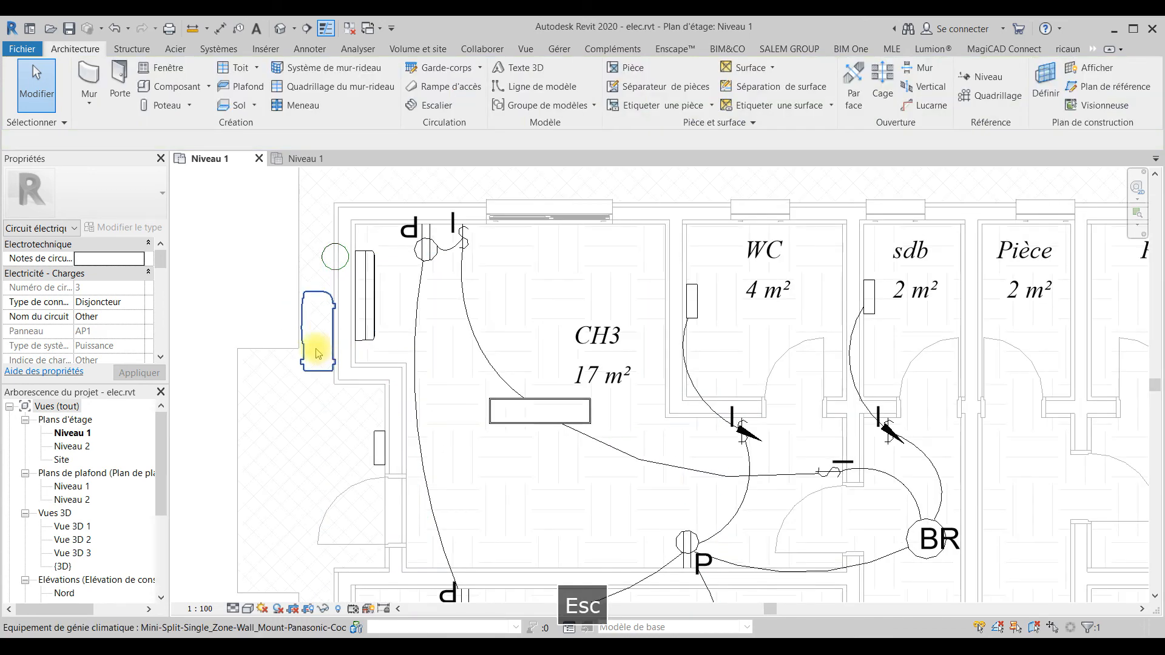
{"action": "left_click", "coordinate": [370, 328]}
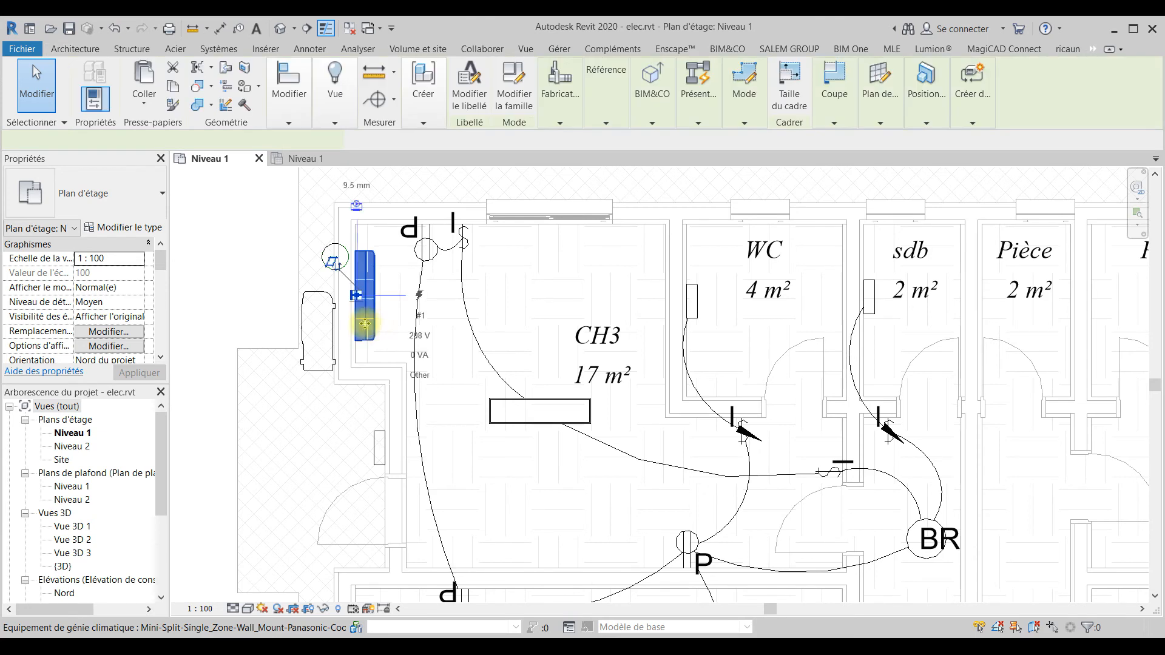
{"action": "middle_click_drag", "start_coordinate": [420, 291], "coordinate": [430, 394]}
{"action": "left_click", "coordinate": [967, 107]}
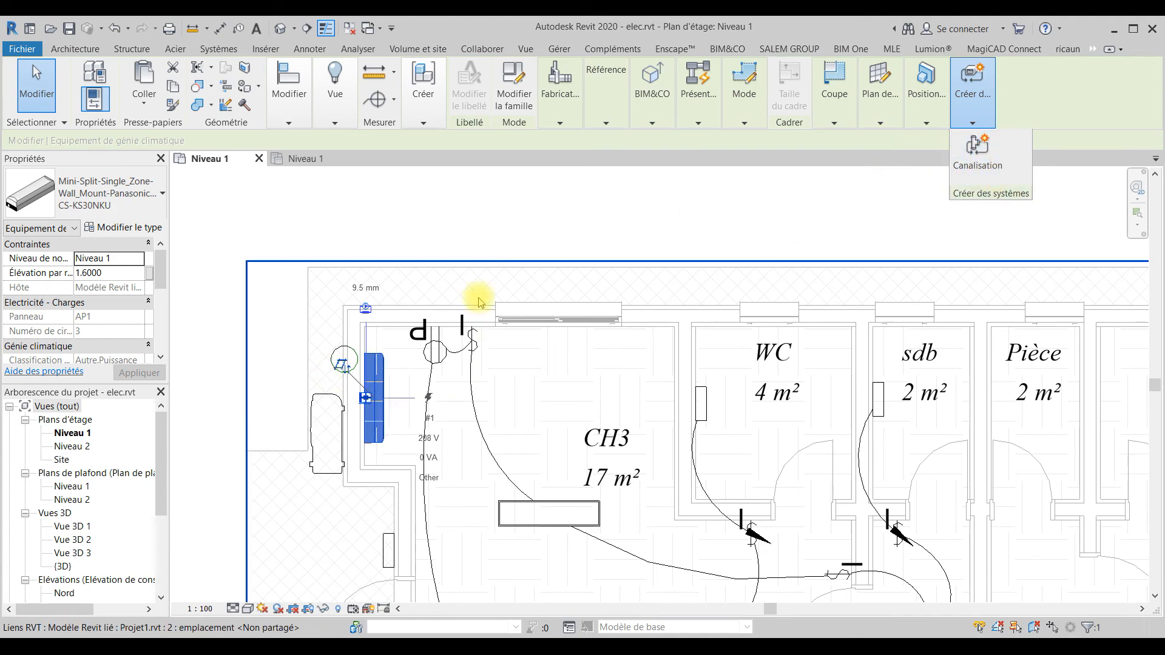
{"action": "key", "text": "Escape"}
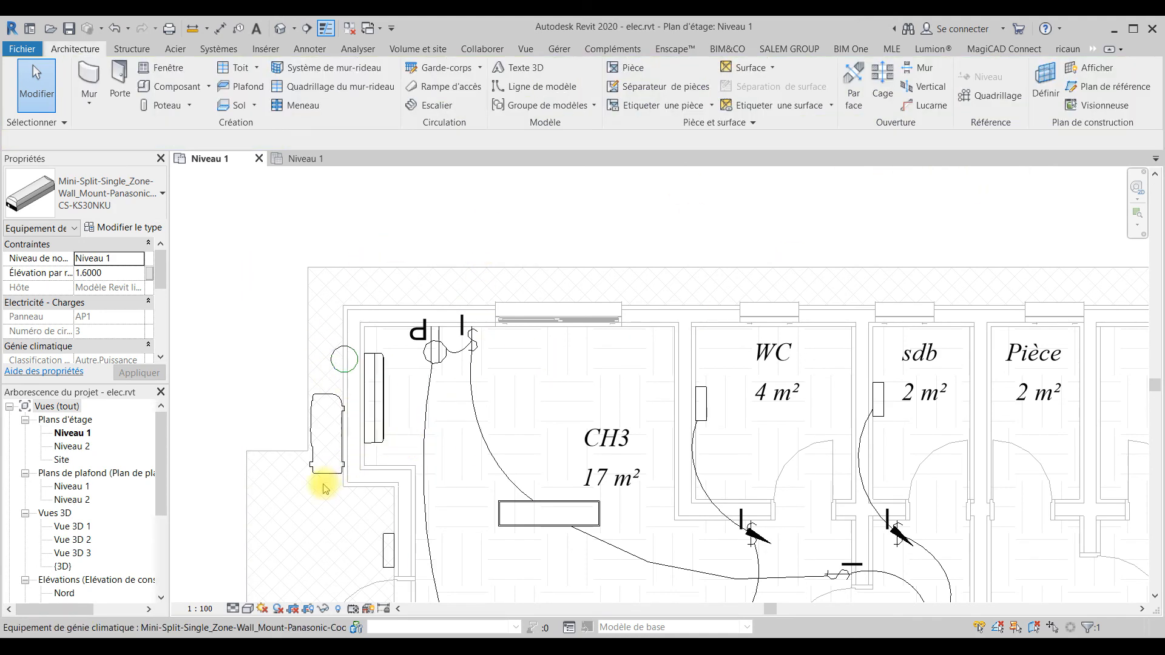
Examine the wiring of the bedrooms, CUISINE and sejour/SAM, including both junction boxes and their runs to the panel.
{"action": "scroll", "coordinate": [902, 425], "scroll_direction": "down", "scroll_amount": 2}
{"action": "middle_click_drag", "start_coordinate": [902, 425], "coordinate": [661, 247]}
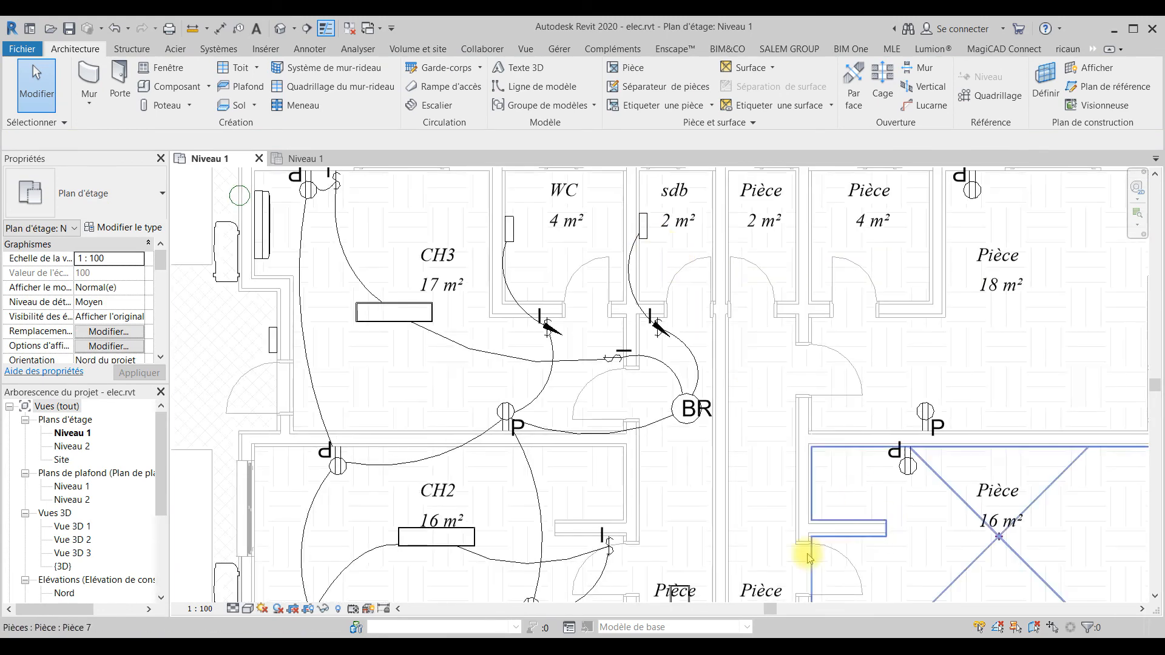
{"action": "middle_click_drag", "start_coordinate": [499, 552], "coordinate": [576, 138]}
{"action": "middle_click_drag", "start_coordinate": [672, 523], "coordinate": [655, 455]}
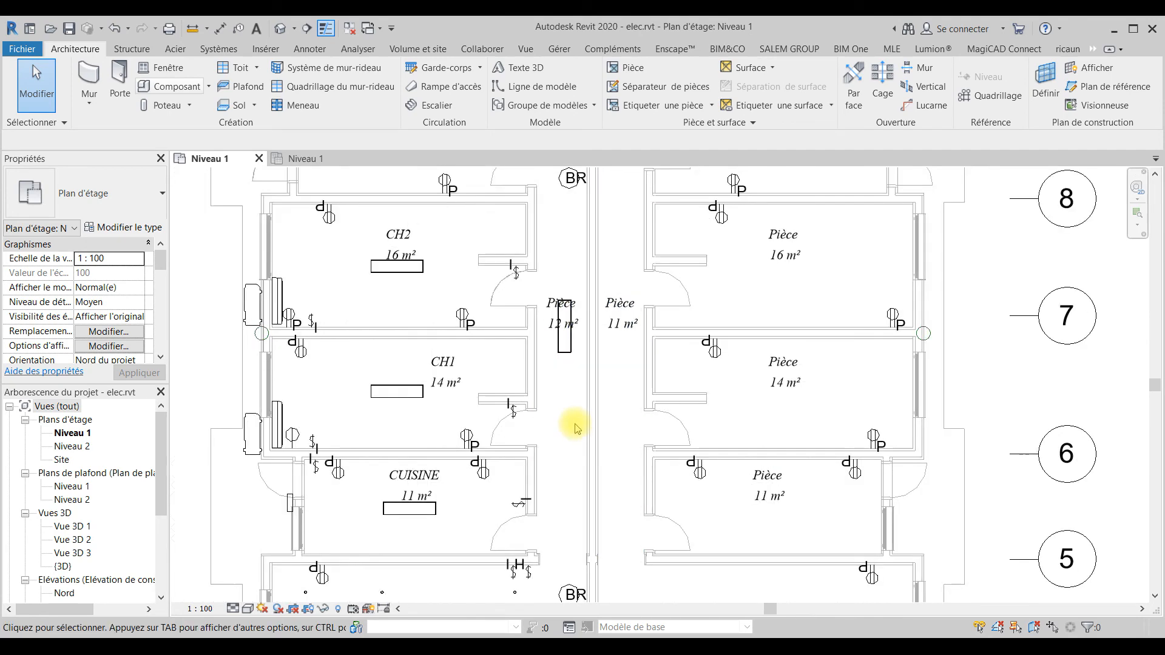
{"action": "scroll", "coordinate": [577, 428], "scroll_direction": "down", "scroll_amount": 2}
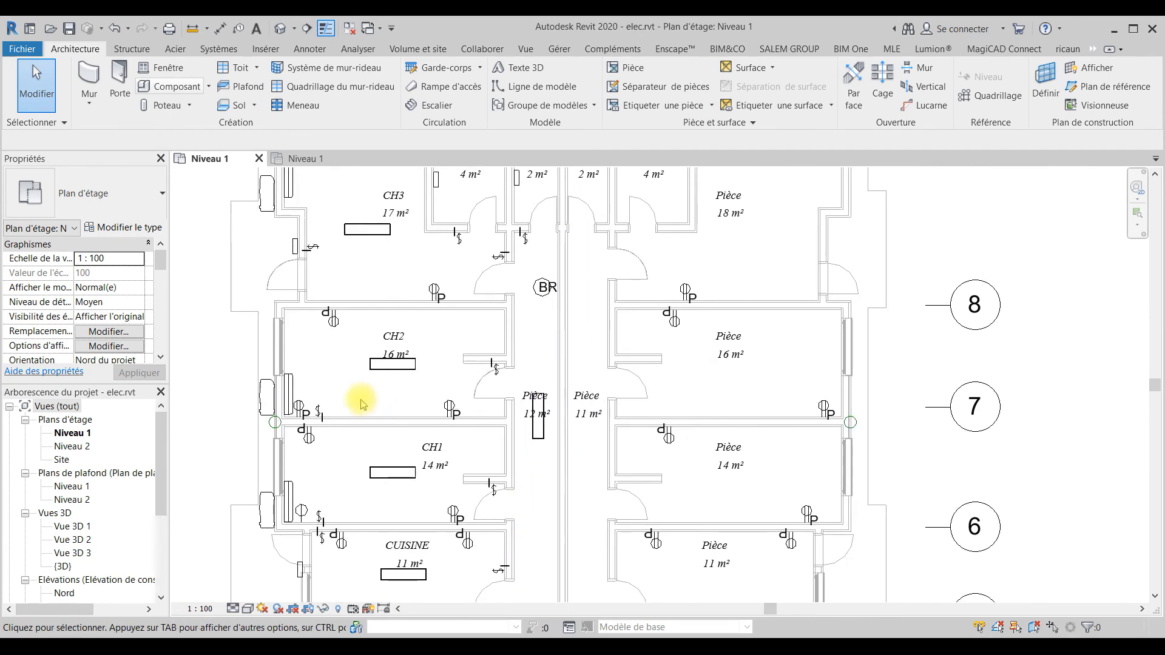
{"action": "left_click", "coordinate": [549, 291]}
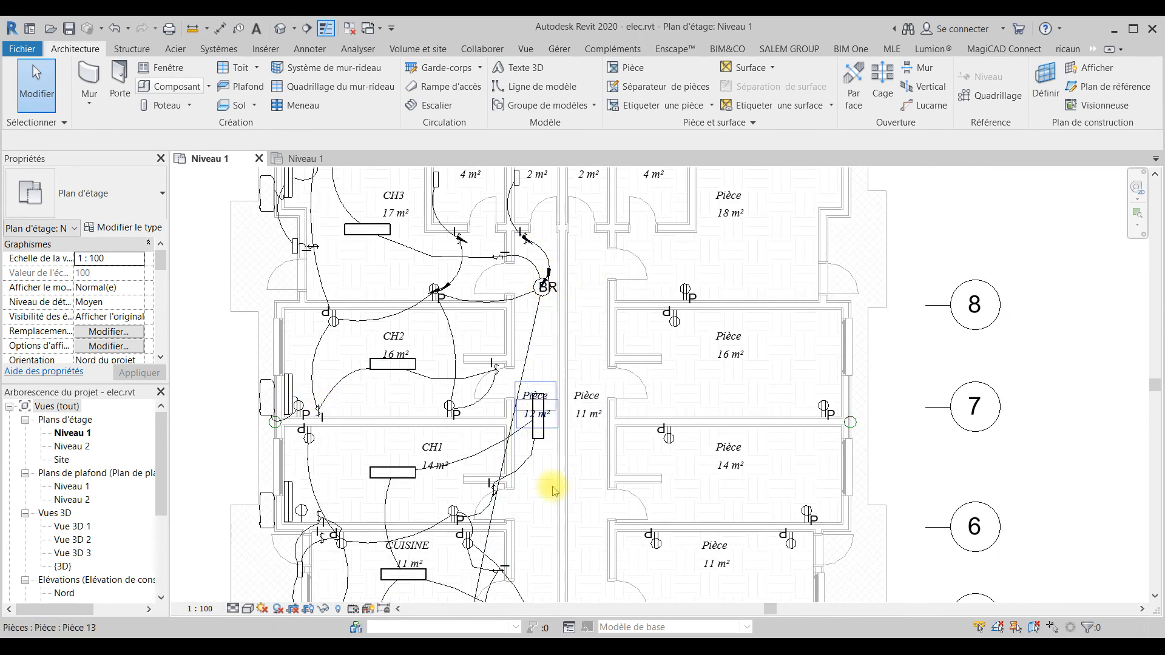
{"action": "middle_click_drag", "start_coordinate": [582, 525], "coordinate": [559, 282]}
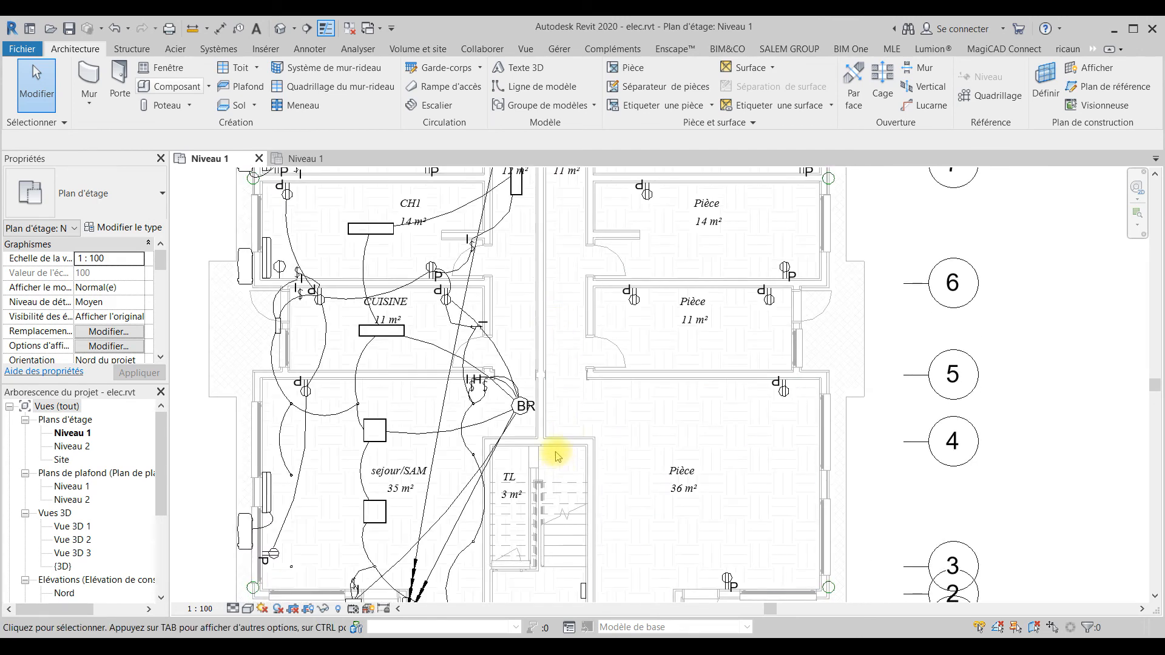
{"action": "scroll", "coordinate": [470, 398], "scroll_direction": "down", "scroll_amount": 3}
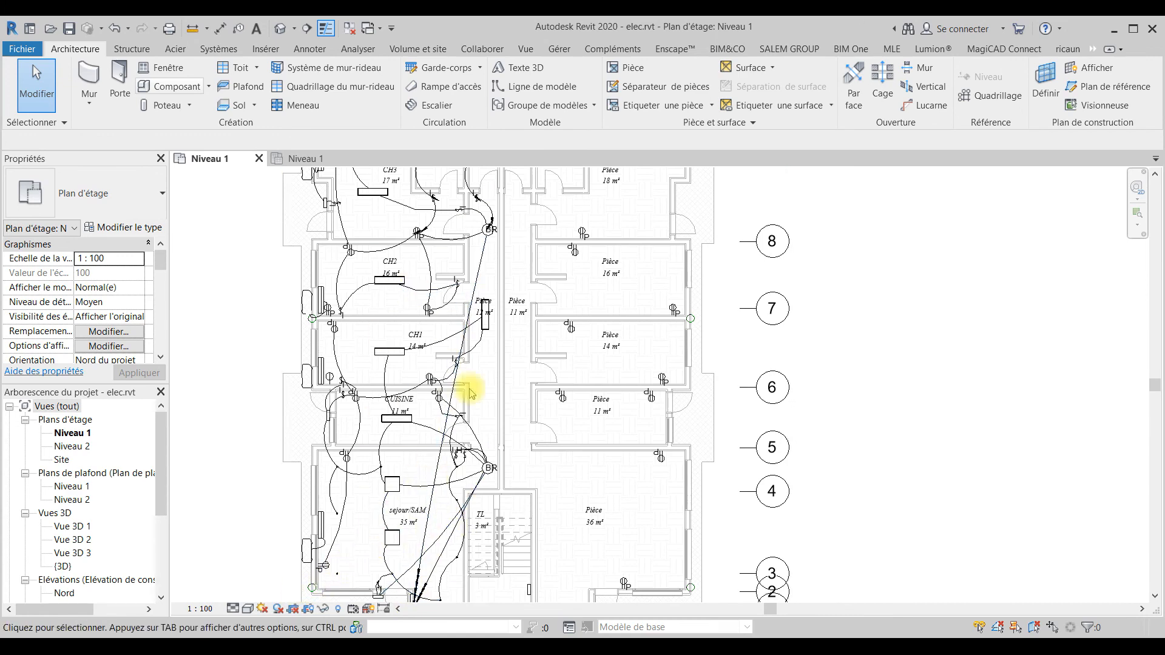
{"action": "scroll", "coordinate": [330, 427], "scroll_direction": "up", "scroll_amount": 4}
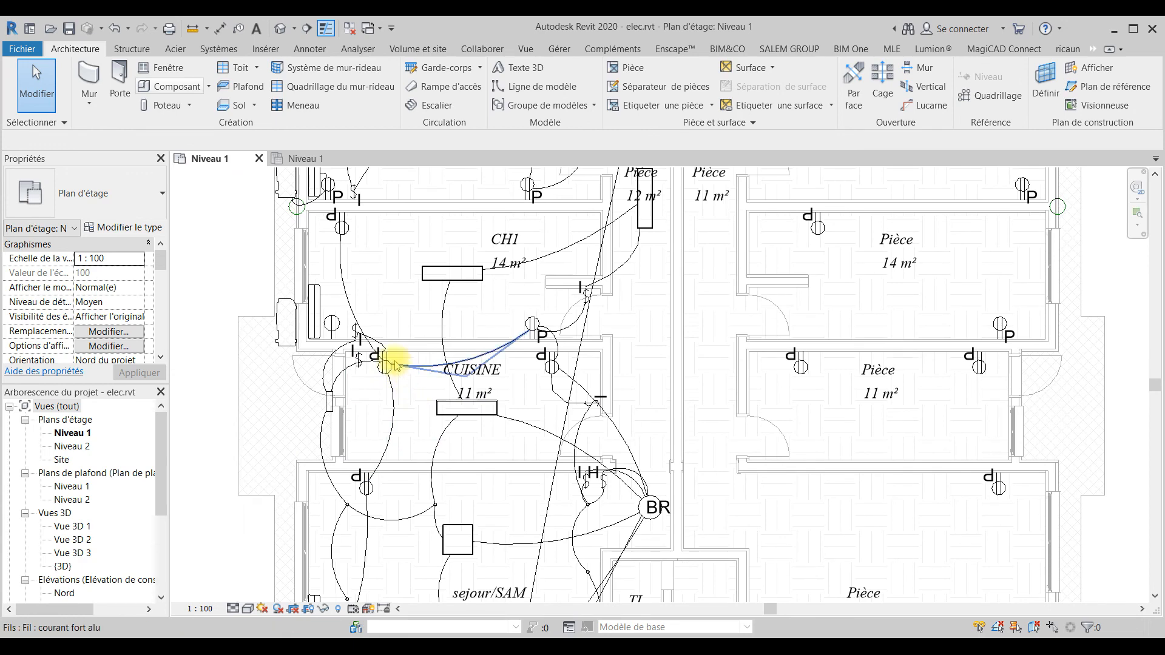
{"action": "middle_click_drag", "start_coordinate": [391, 301], "coordinate": [392, 418]}
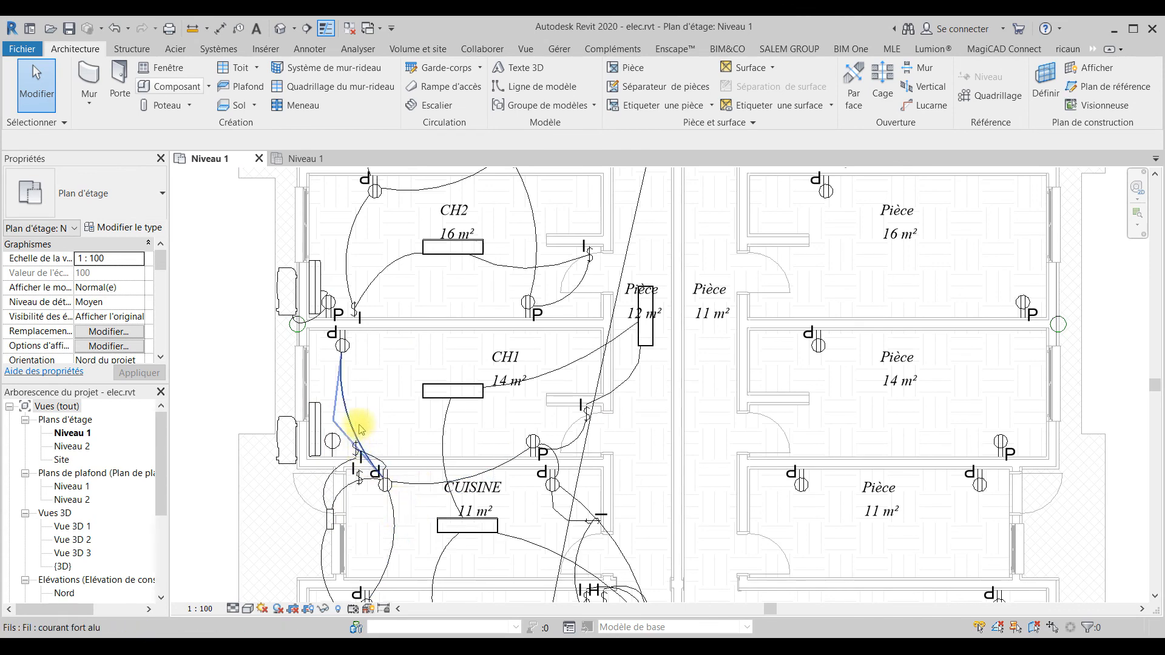
{"action": "scroll", "coordinate": [461, 334], "scroll_direction": "down", "scroll_amount": 5}
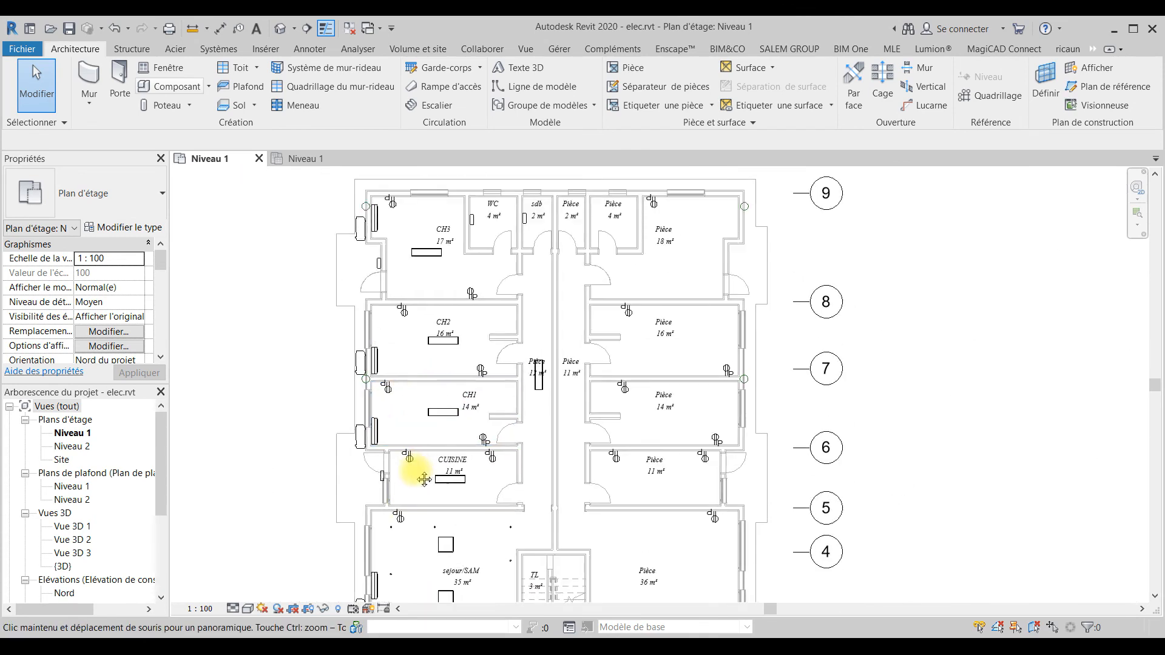